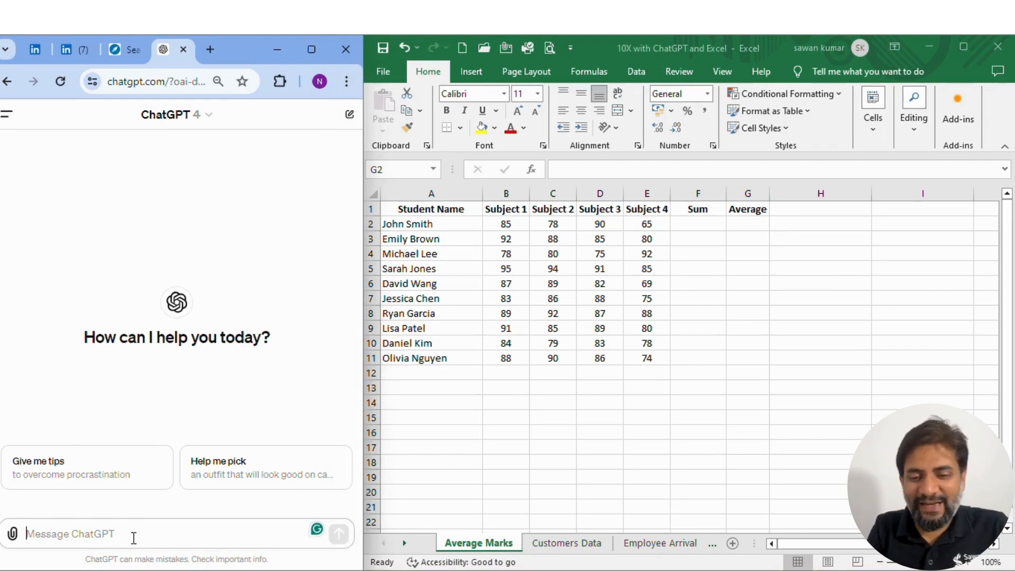
Begin the ChatGPT prompt with "I have an excel sheet with student names and marks from different subjects."
text(I)
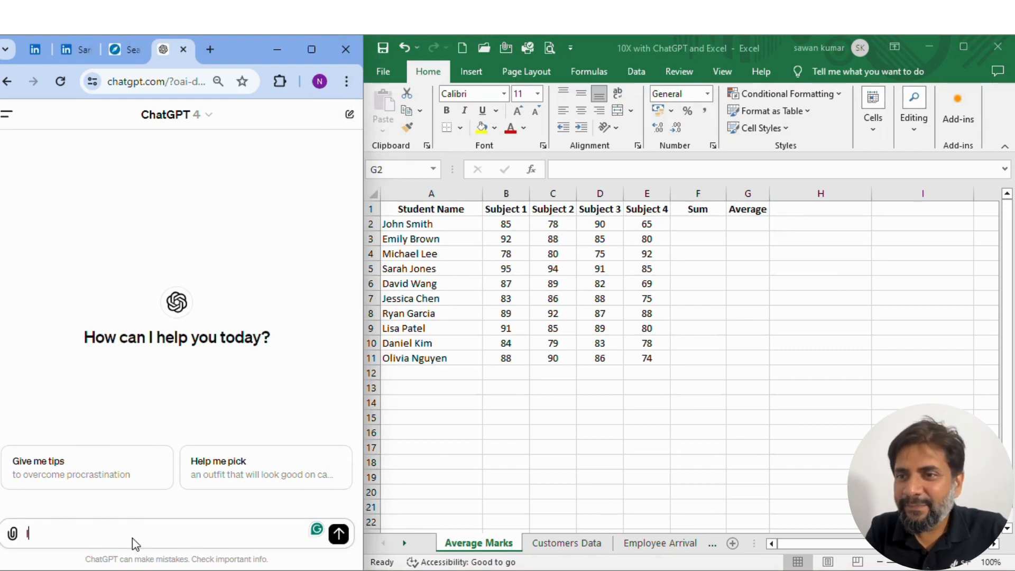
text( have an excel s)
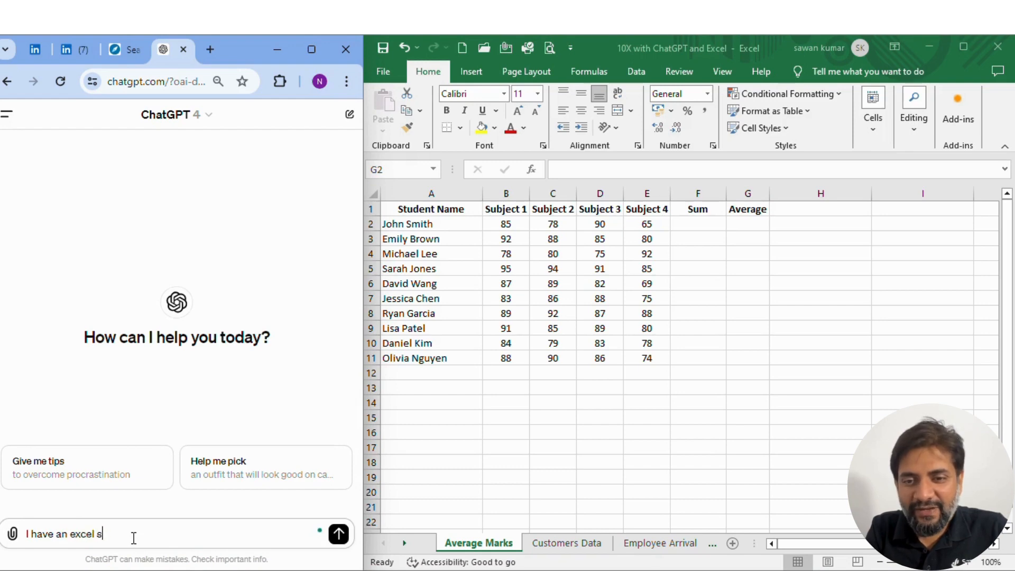
text(heet with )
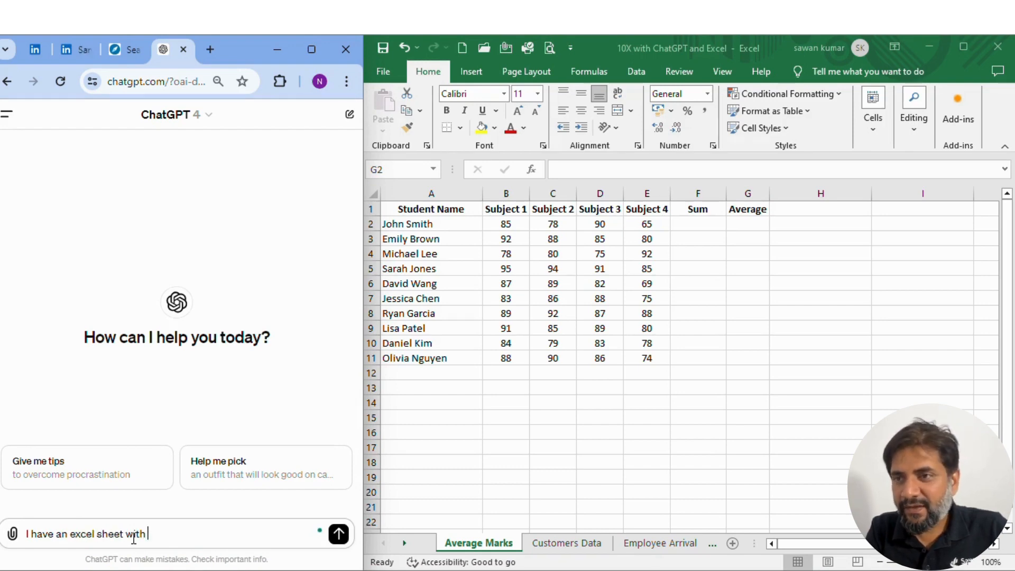
text(studen)
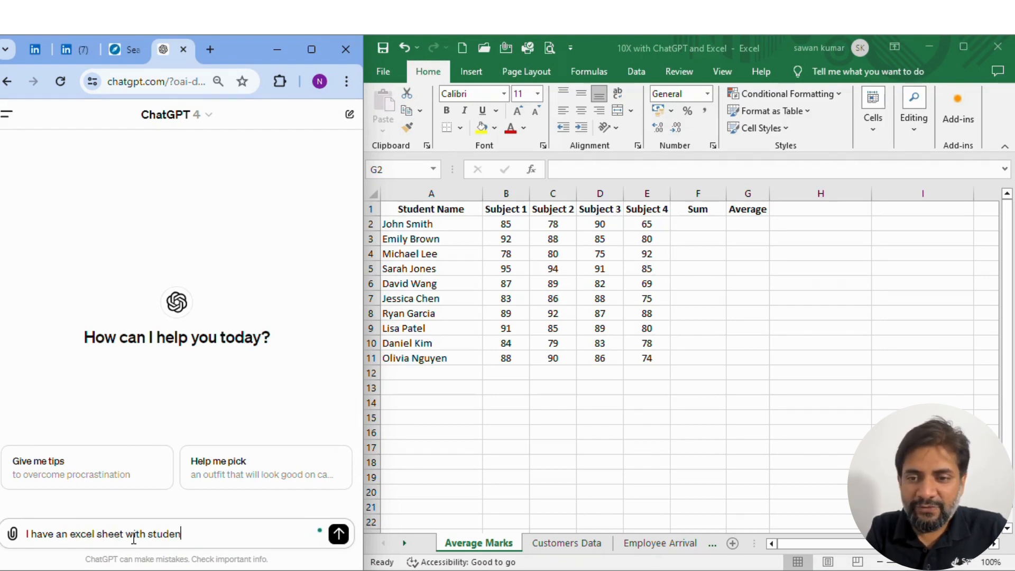
text(t names and makr)
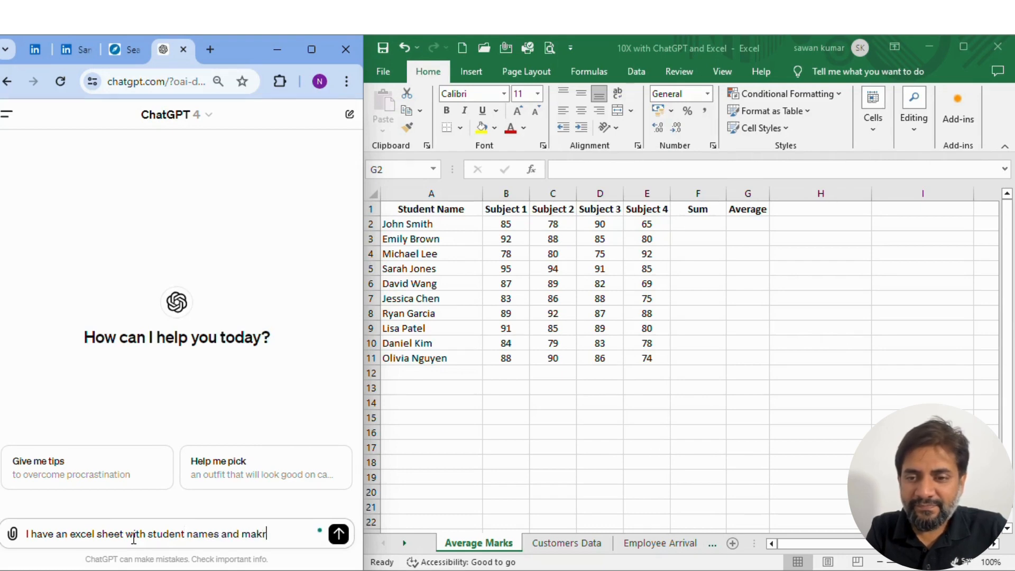
key(BackSpace)
key(BackSpace)
text(rks f)
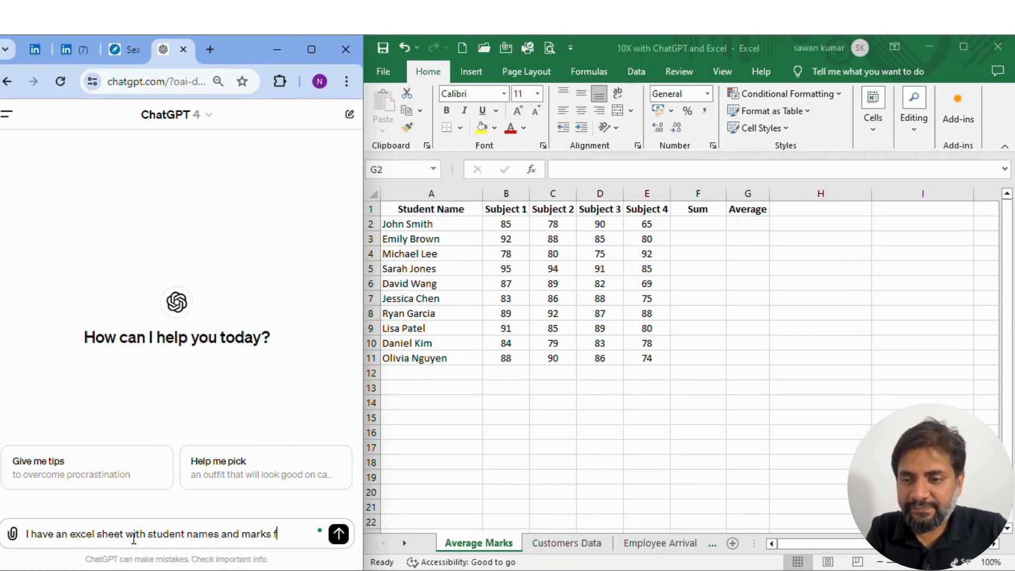
text(rom differents)
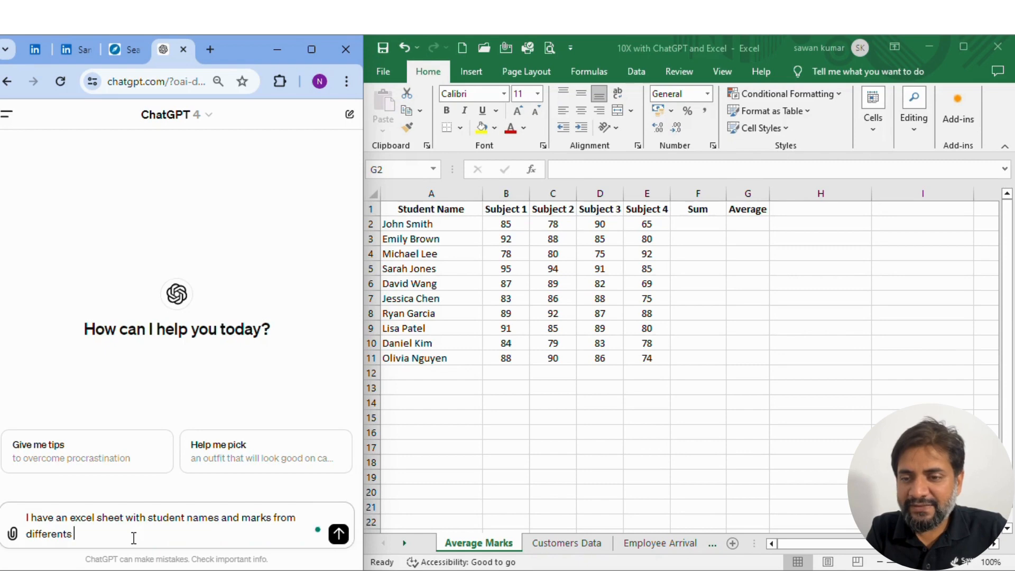
text(ubjects)
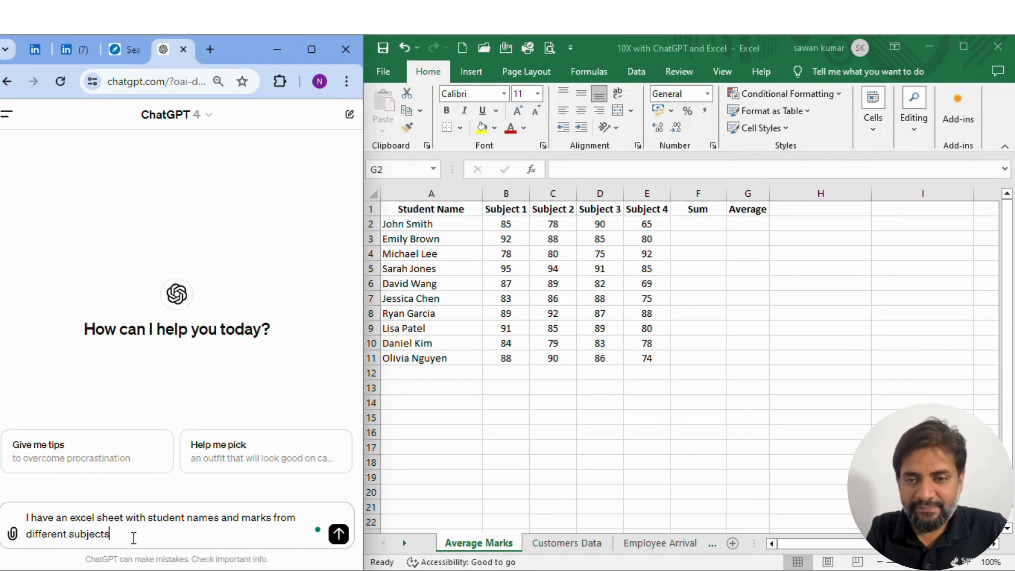
text(.)
Add a new paragraph to the prompt: "I want to sum the marks received in different subjects from cell B2 to BE2"
key(shift+Return)
key(shift+Return)
text(I want t)
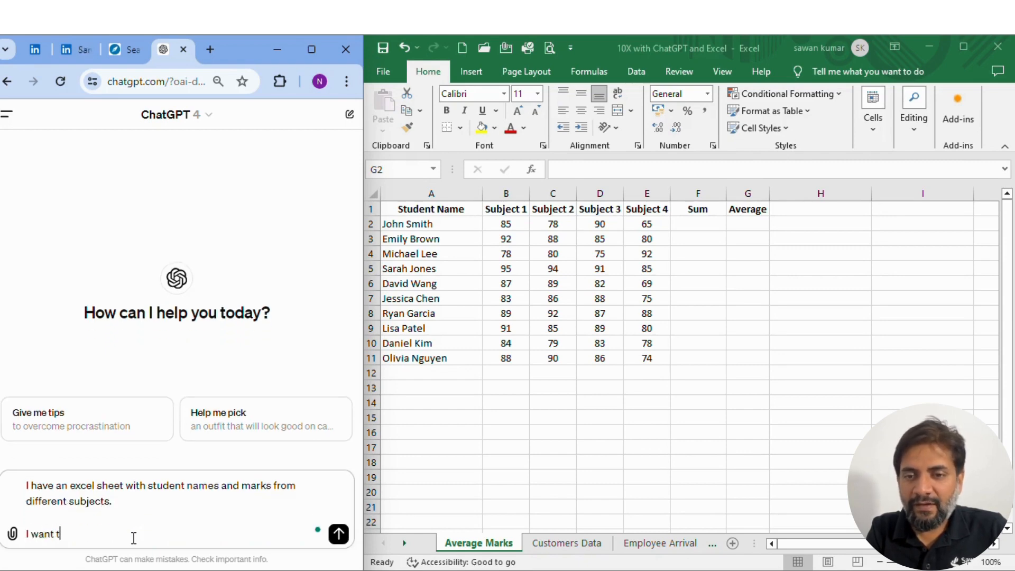
text(o su)
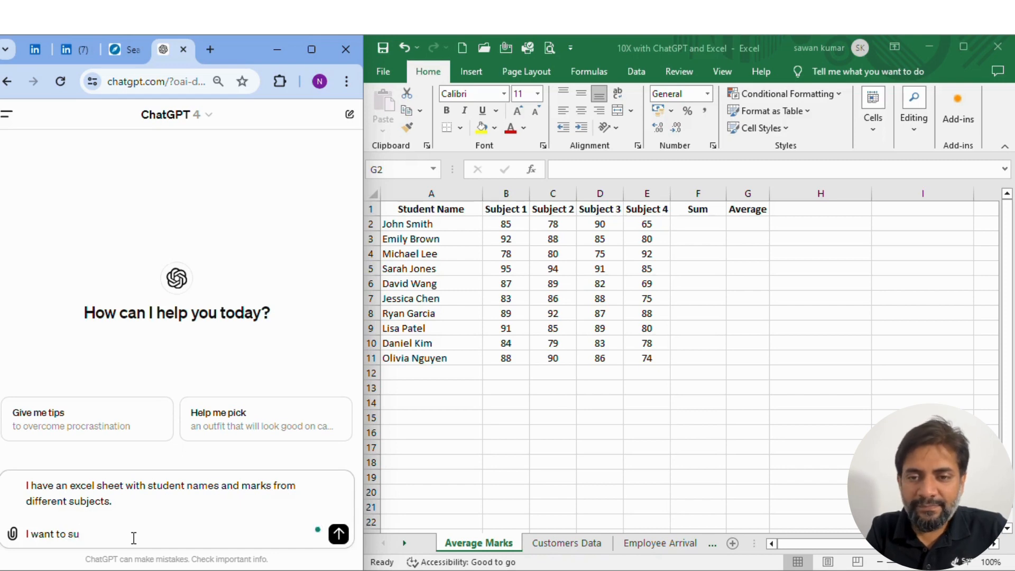
text(m the mark)
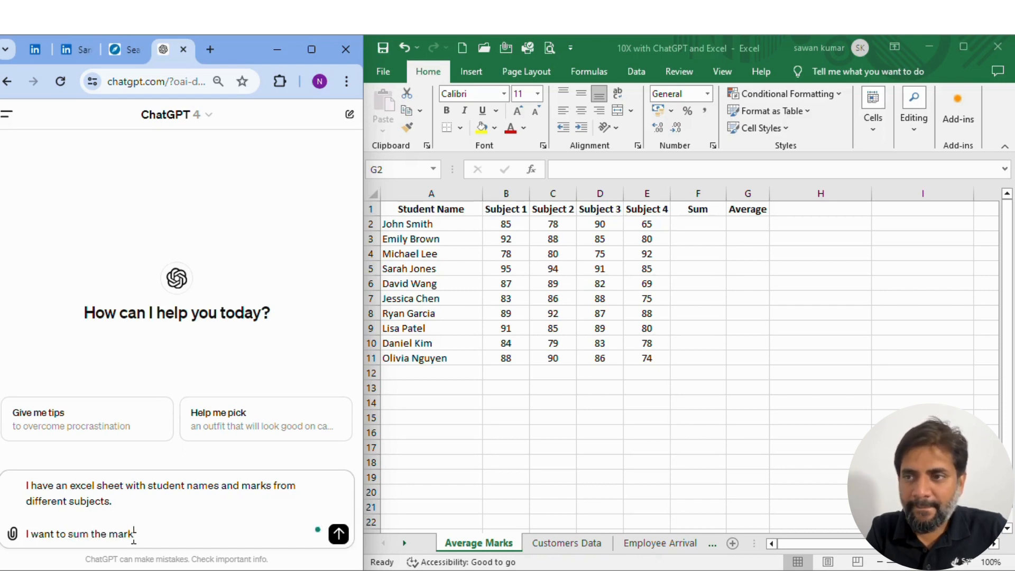
text(s recei)
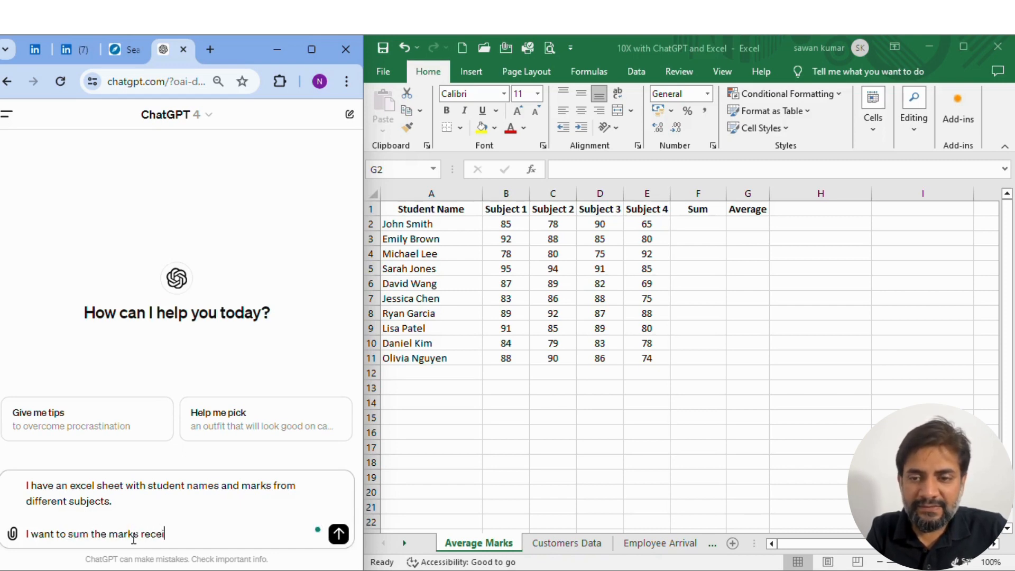
text(ved in different )
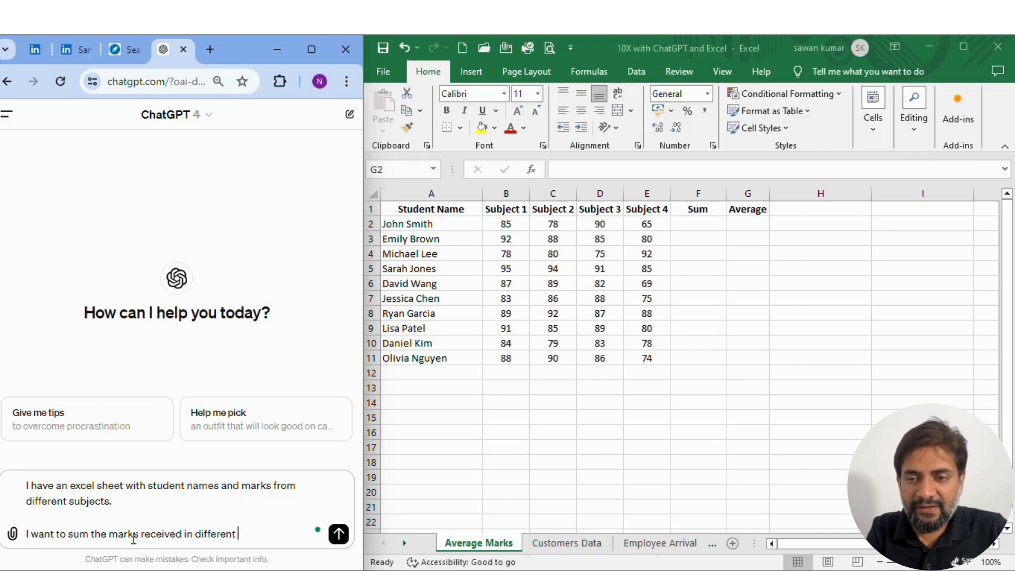
text(subjects fr)
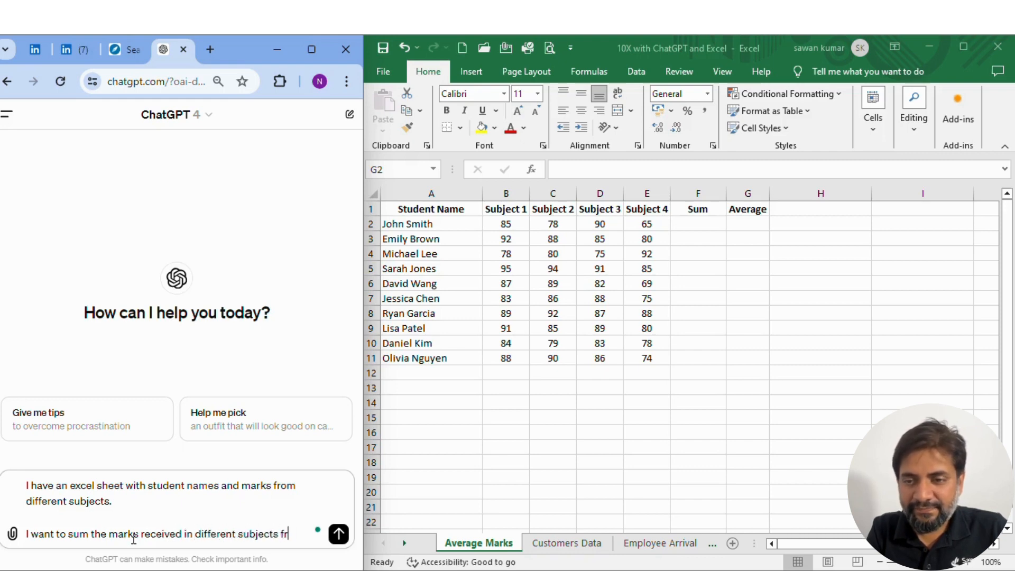
text(om ce)
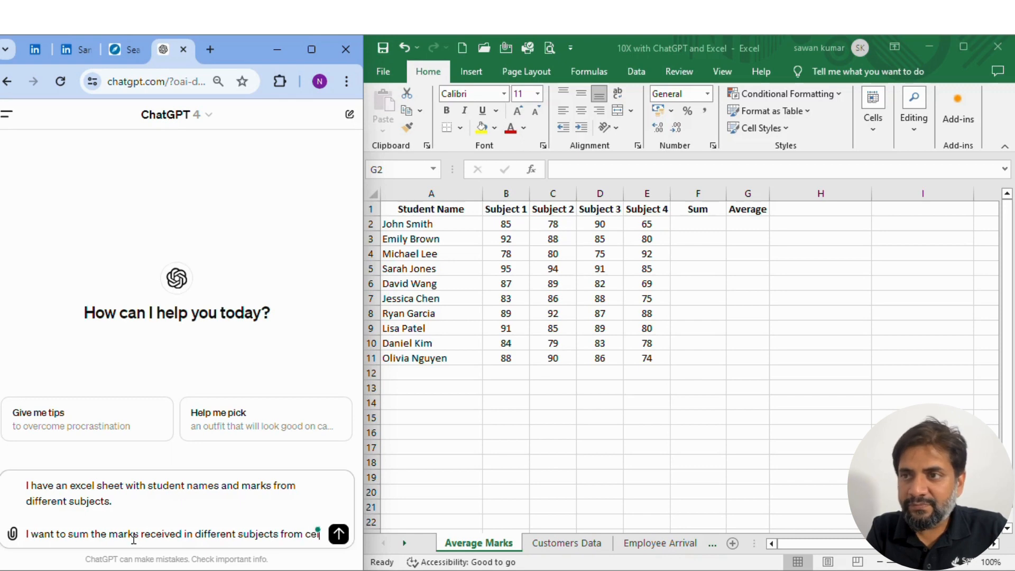
text(ll B2 to)
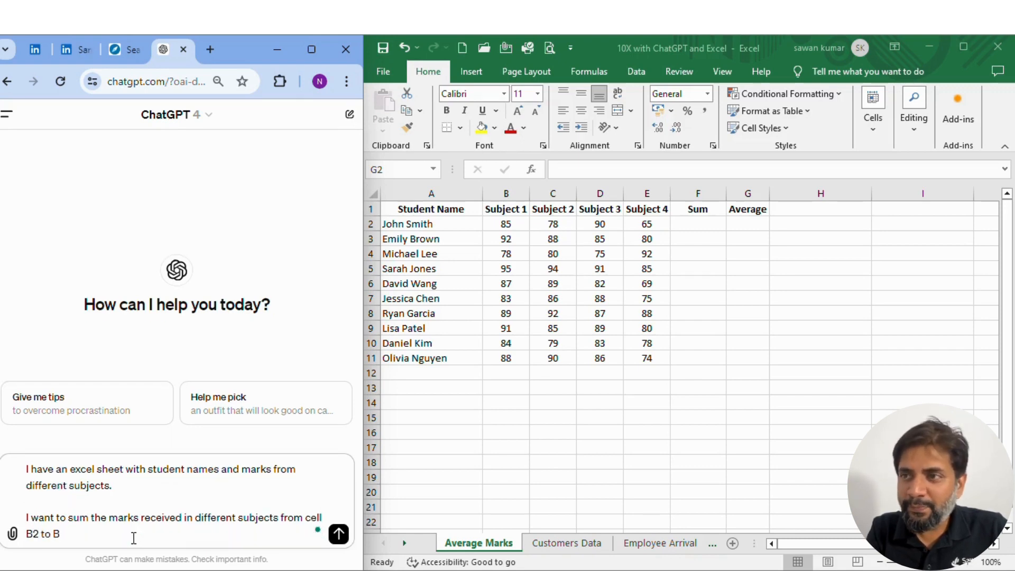
text( BE2)
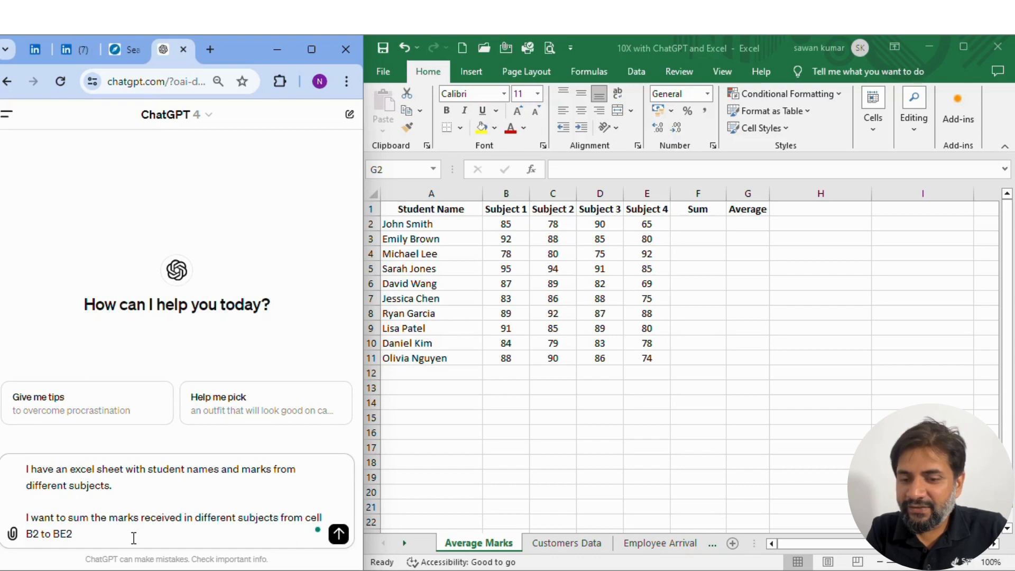
Finish the prompt with "Help me with the same." and send it
text(. H)
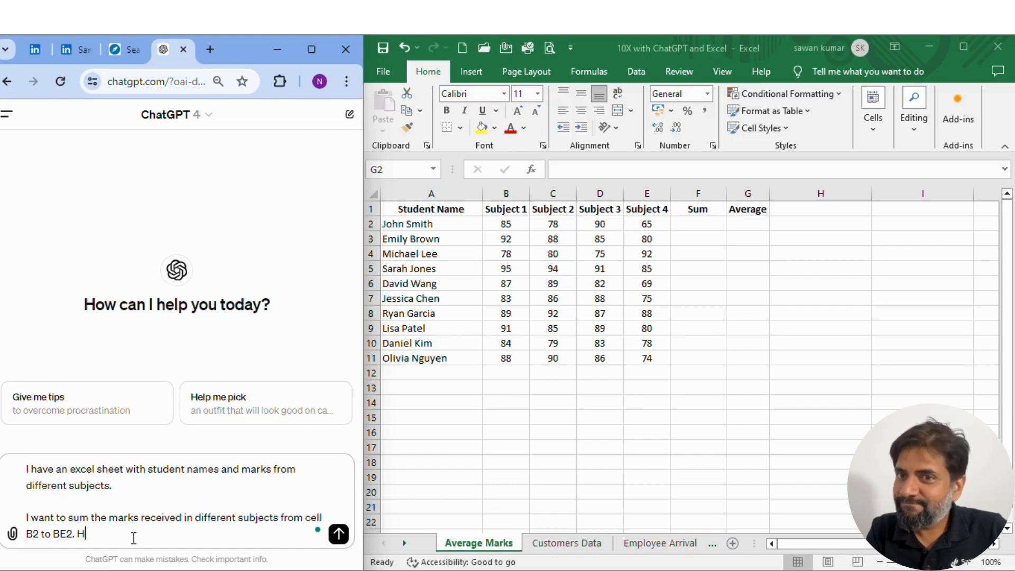
text(elp me with the s)
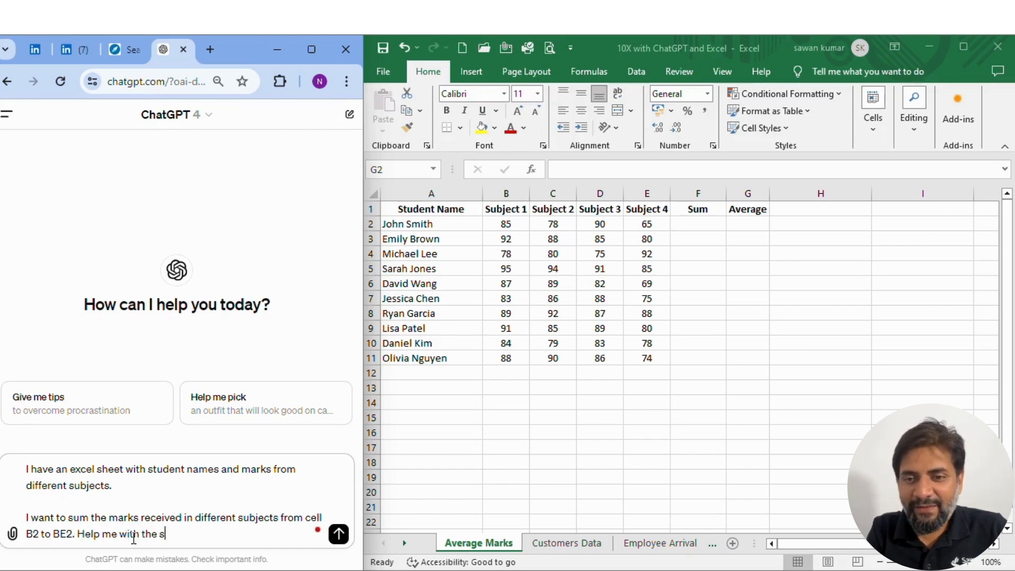
text(ame.)
key(shift+Return)
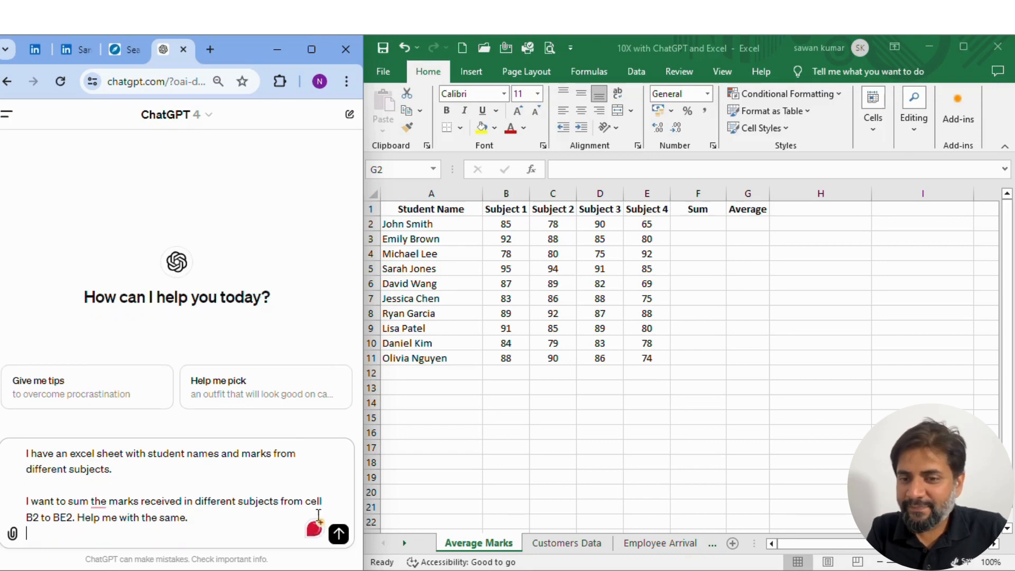
click(339, 534)
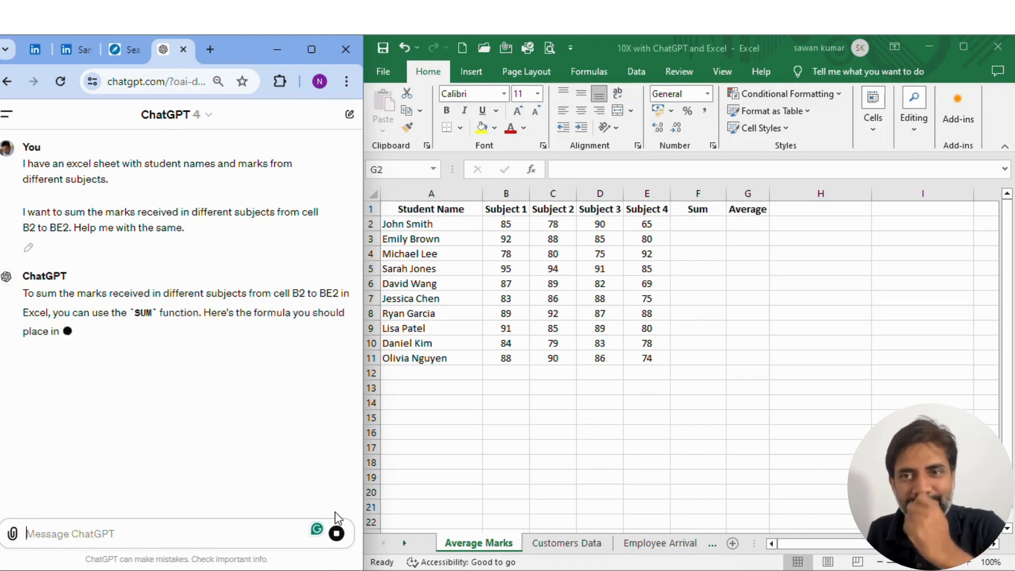
Check the row 2 marks cells B2 and E2 and the Sum cell in Excel, and copy ChatGPT's formula =SUM(B2:BE2)
click(502, 225)
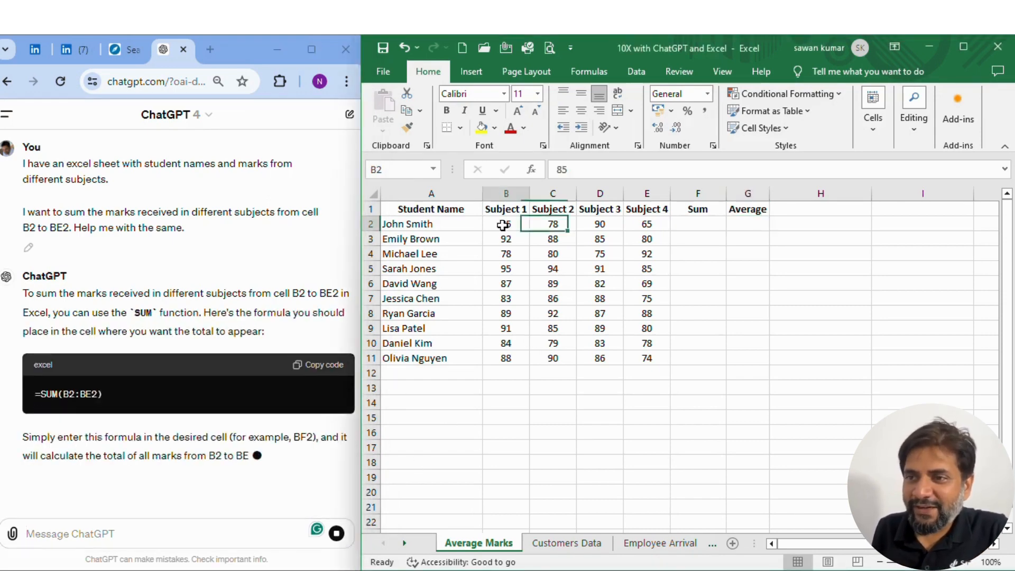
click(662, 225)
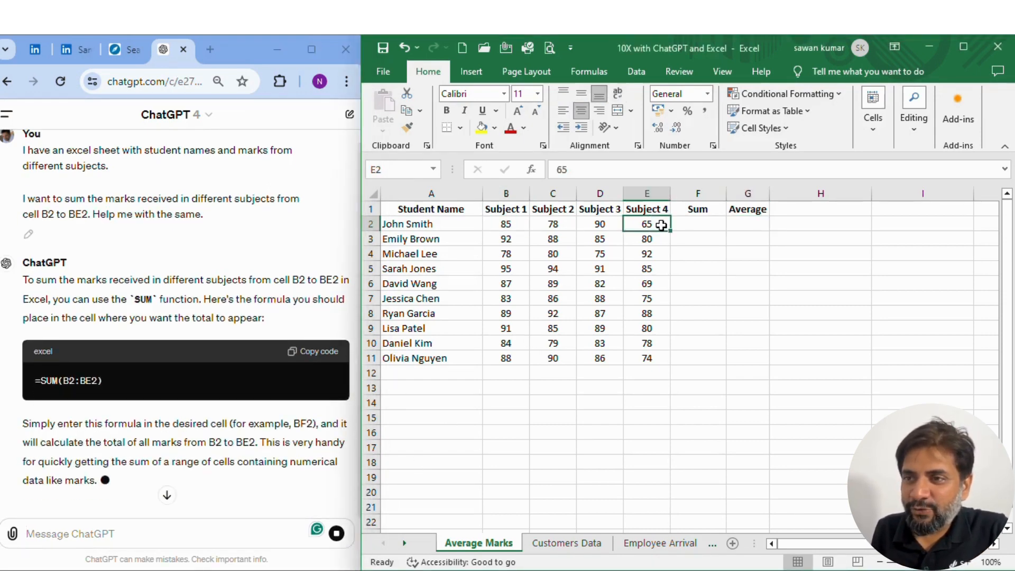
click(689, 226)
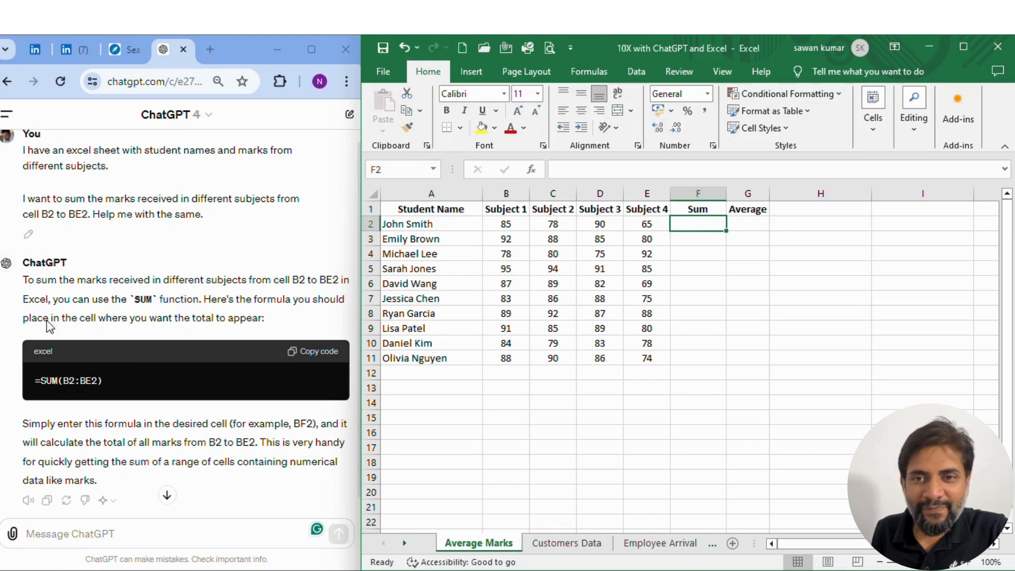
drag(38, 380, 105, 391)
key(ctrl+c)
click(305, 353)
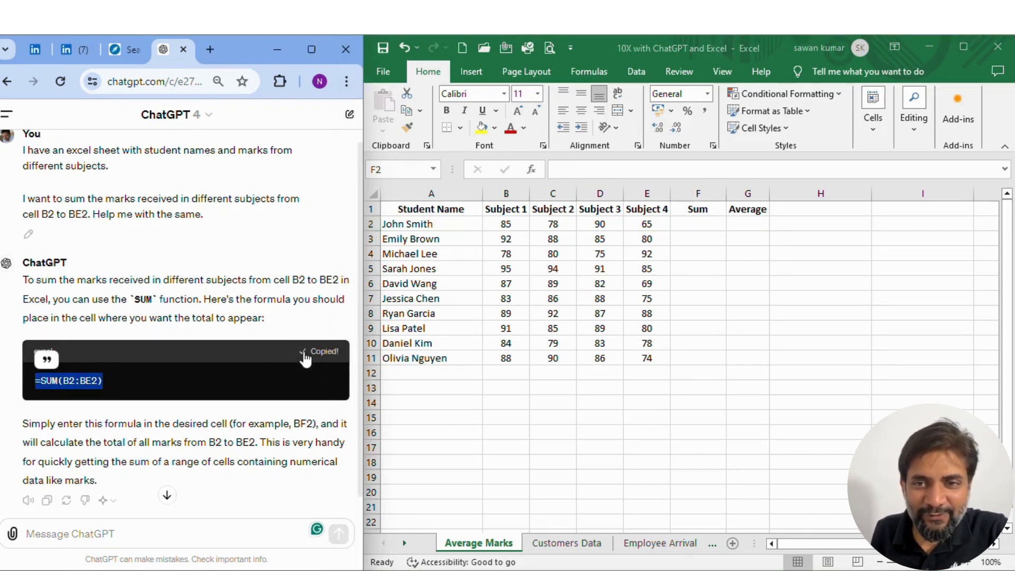
Try the copied formula =SUM(B2:BE2) in cell F2 of the Average Marks sheet and dismiss the alert
click(706, 226)
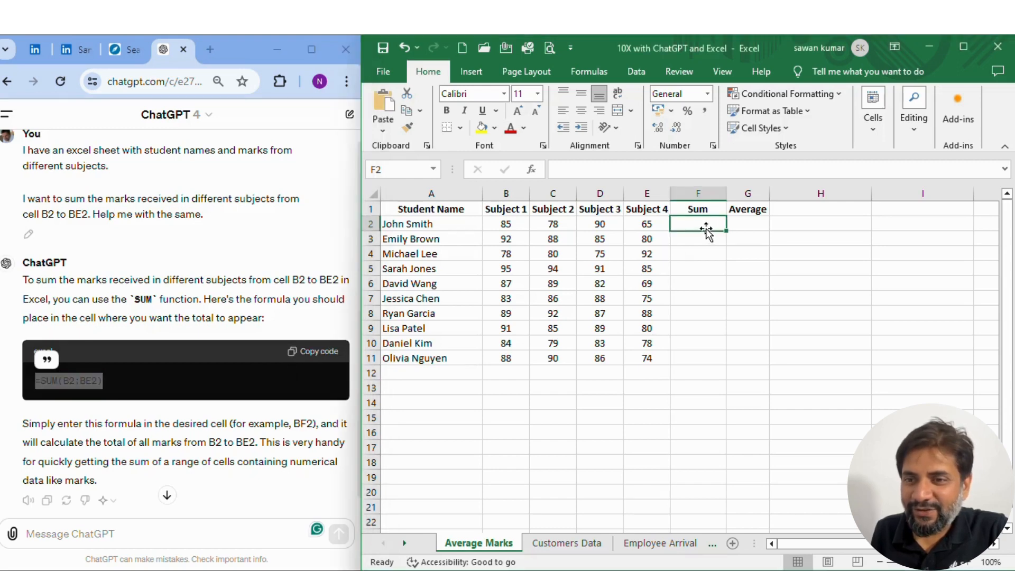
key(ctrl+v)
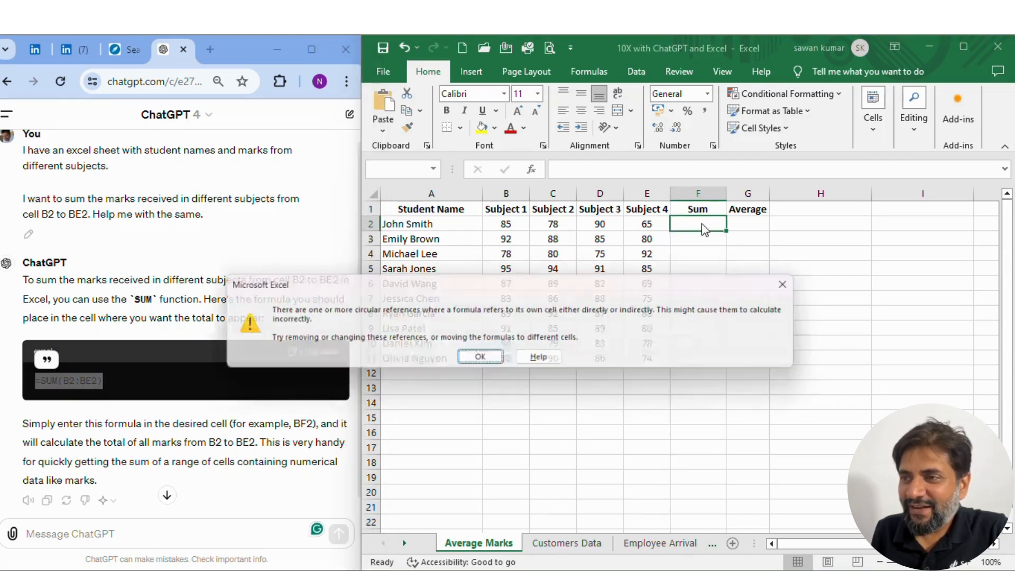
click(490, 358)
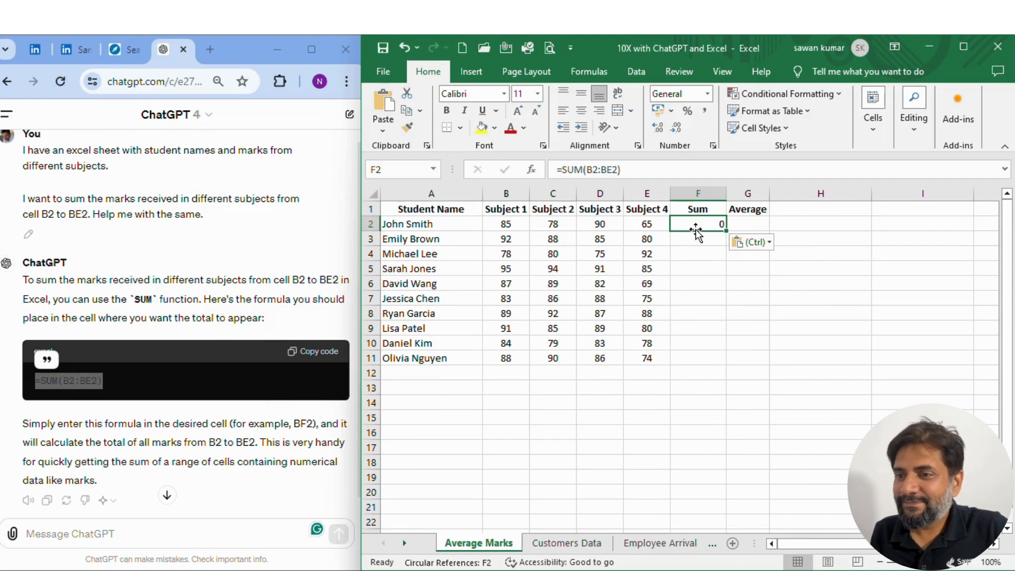
Inspect the range used by the formula in F2, leave it unedited and clear the cell
double_click(690, 224)
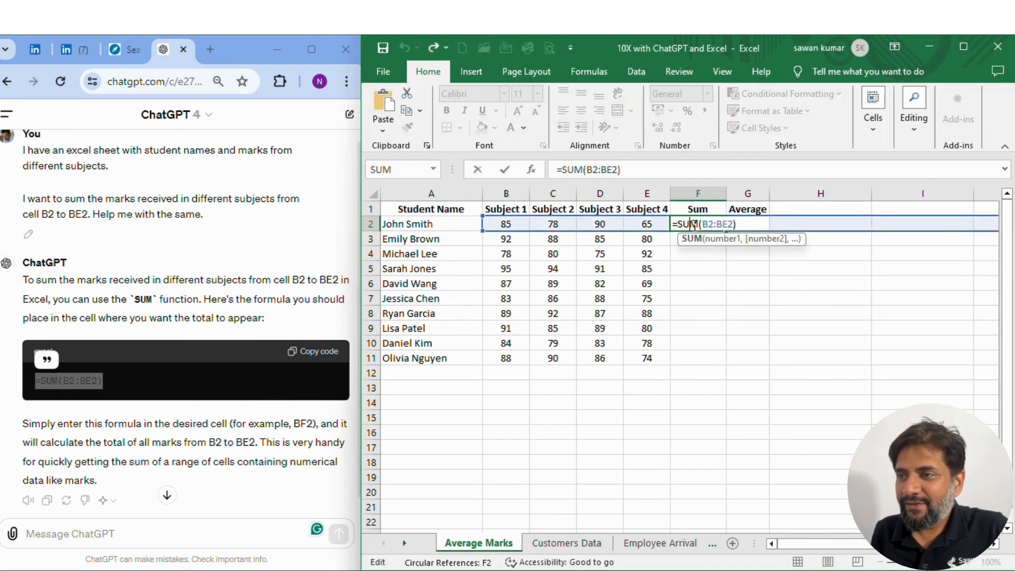
key(Escape)
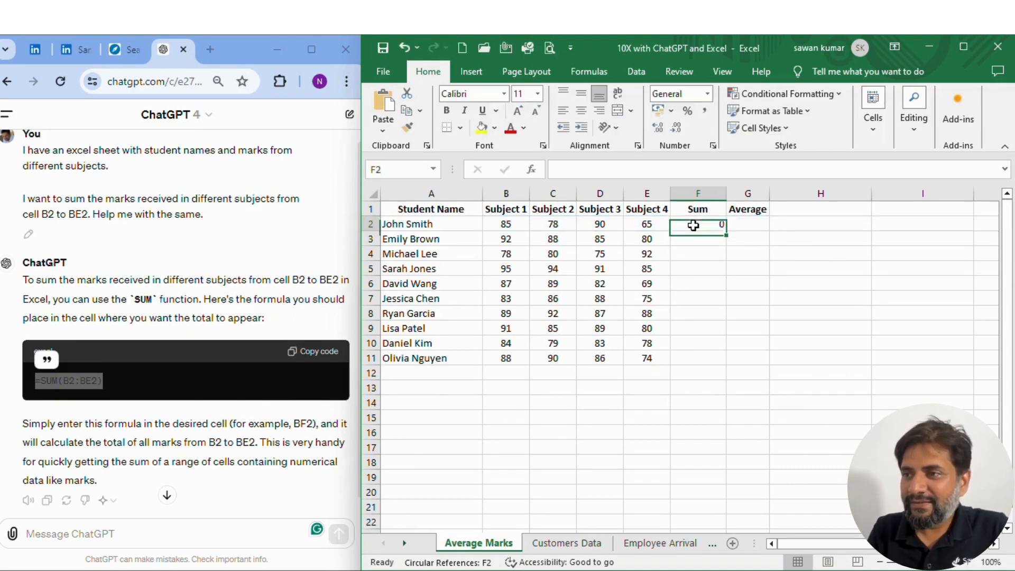
double_click(693, 225)
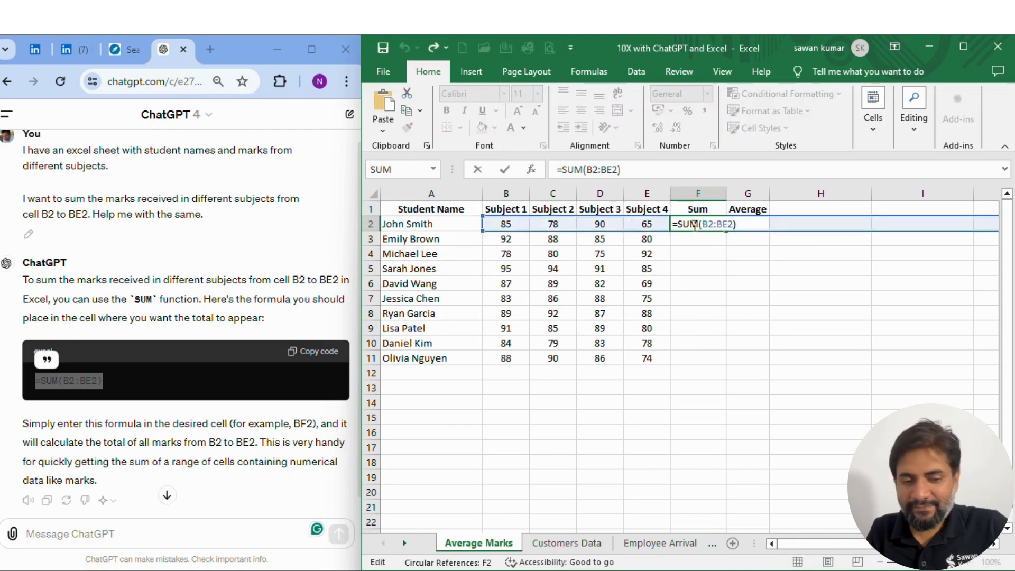
key(Escape)
key(Delete)
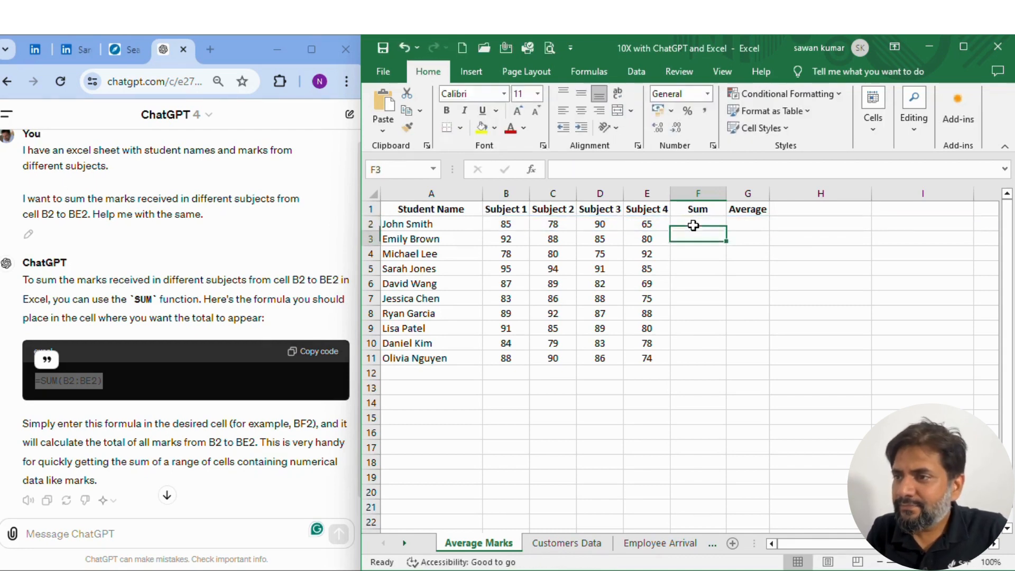
Try ChatGPT's formula =SUM(B2:BE2) in cell F2 again and check the BE2 reference in its reply
double_click(694, 225)
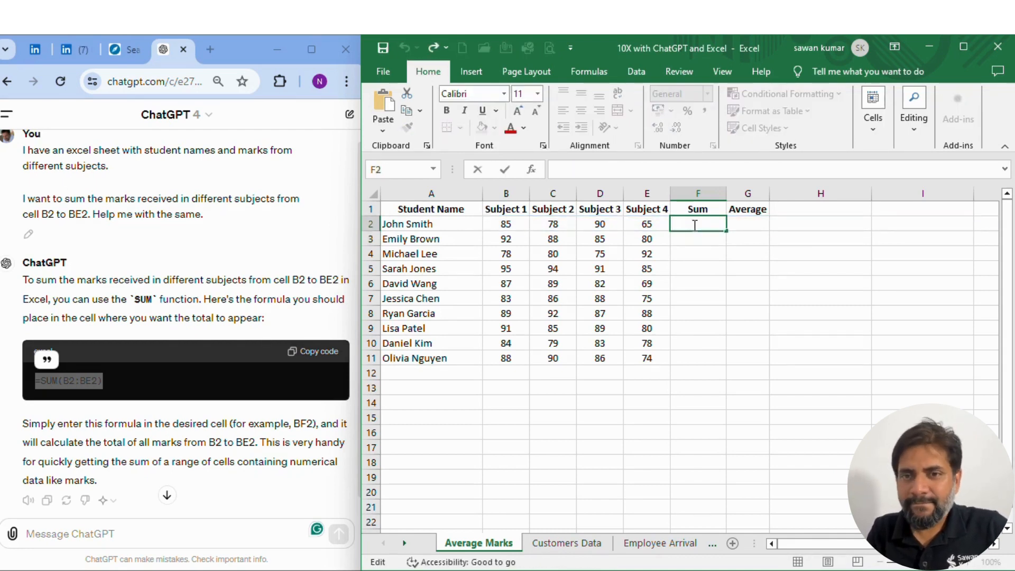
key(ctrl+v)
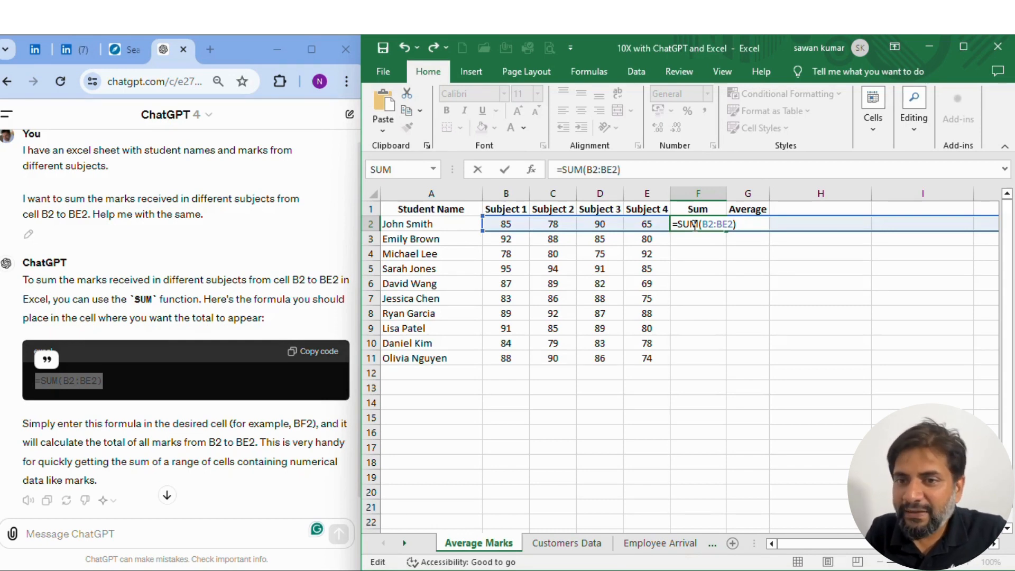
click(241, 279)
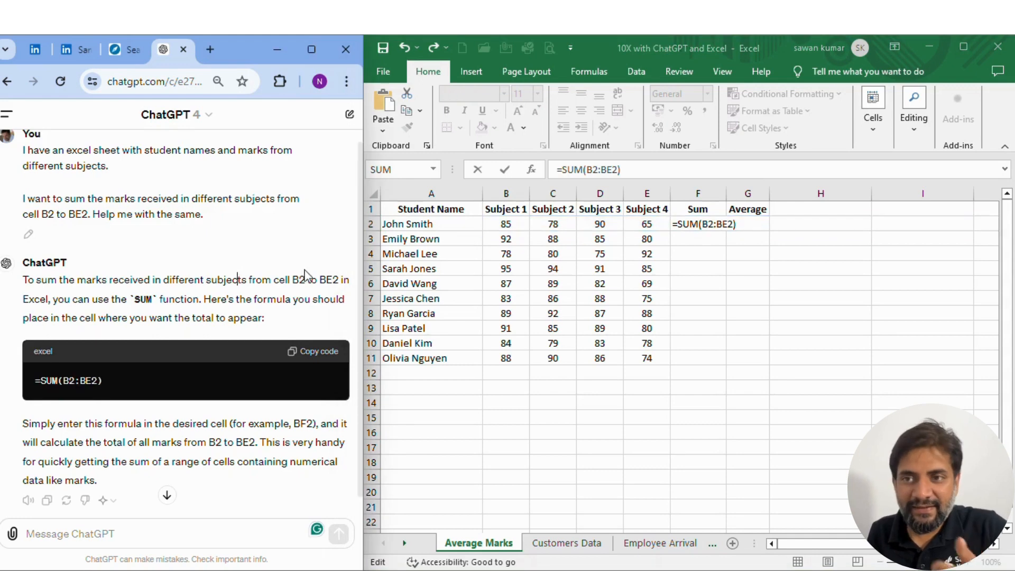
drag(322, 284, 342, 285)
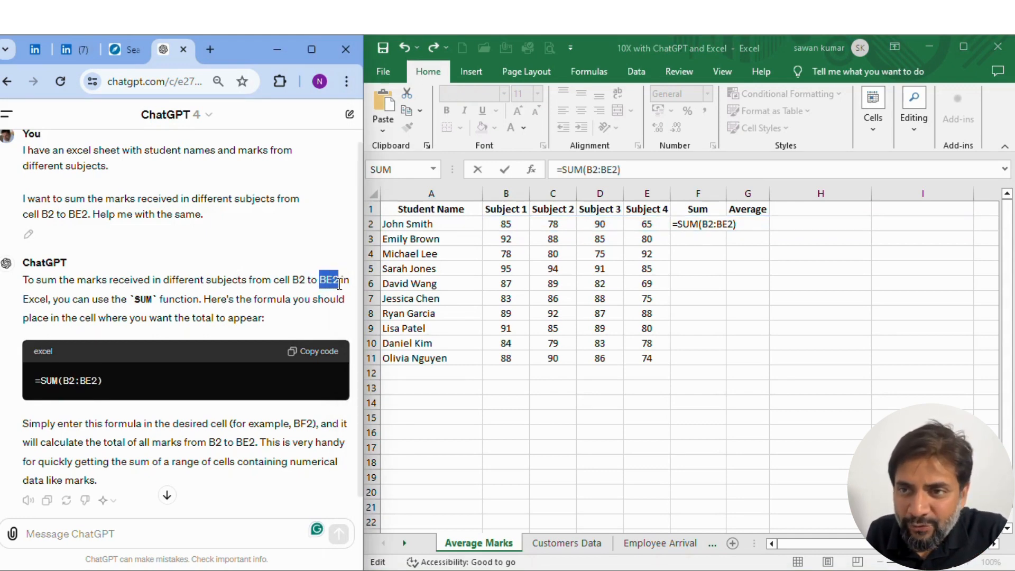
Send ChatGPT the correction "I am sorry, I meant B2 to E2"
click(194, 528)
text(I)
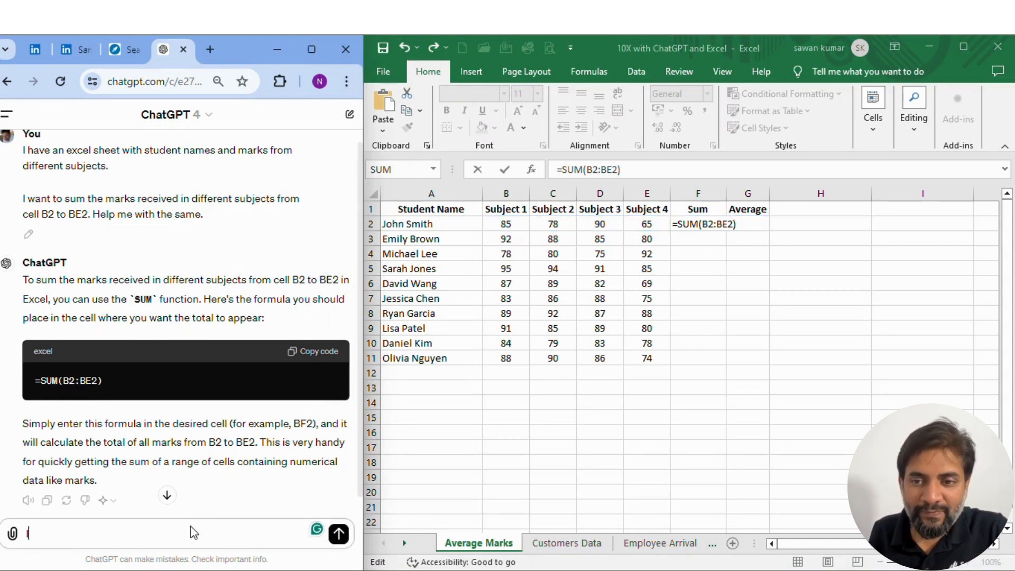
text( am sorry, )
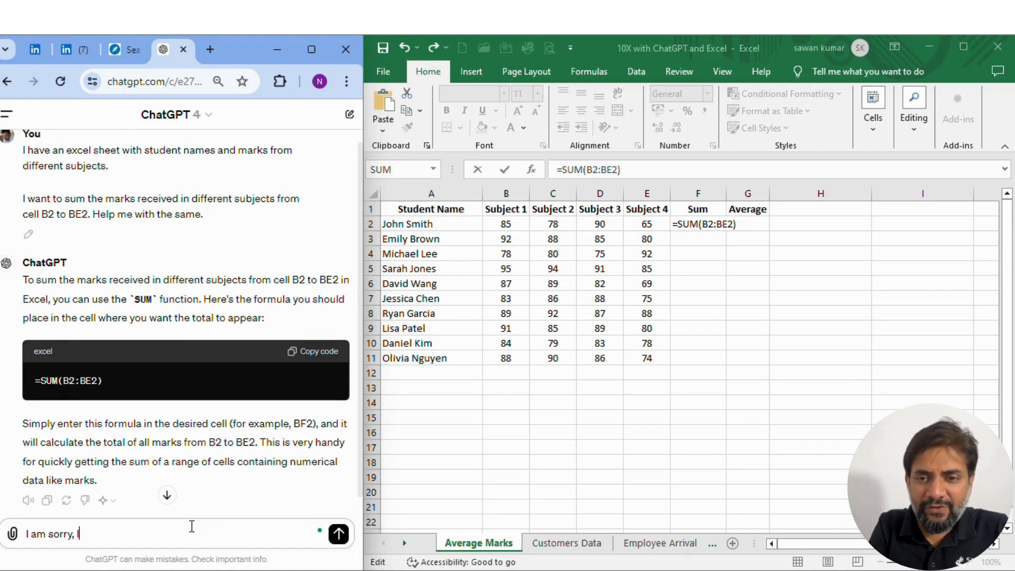
text(I meant B2)
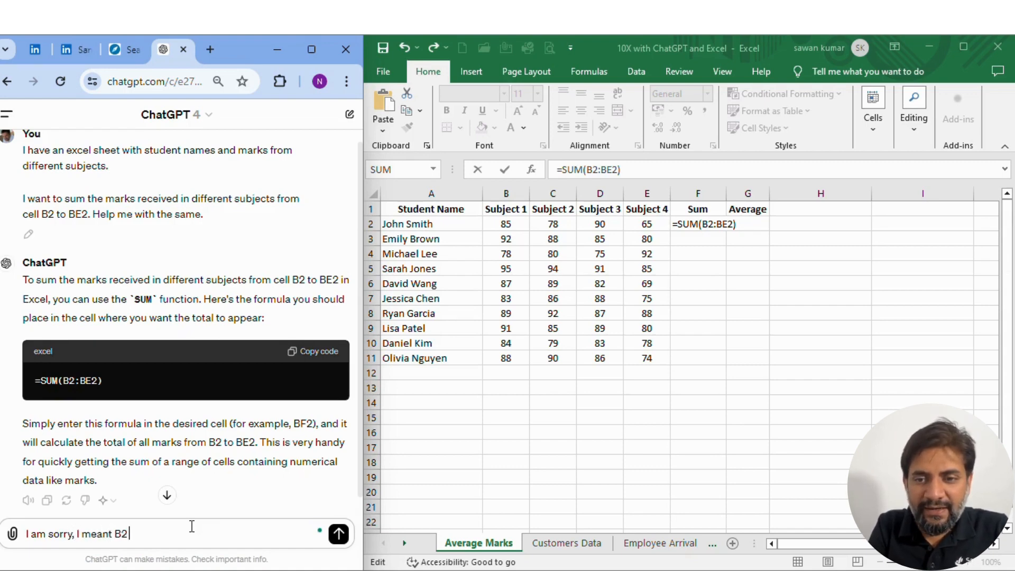
text( to E2)
key(shift+Return)
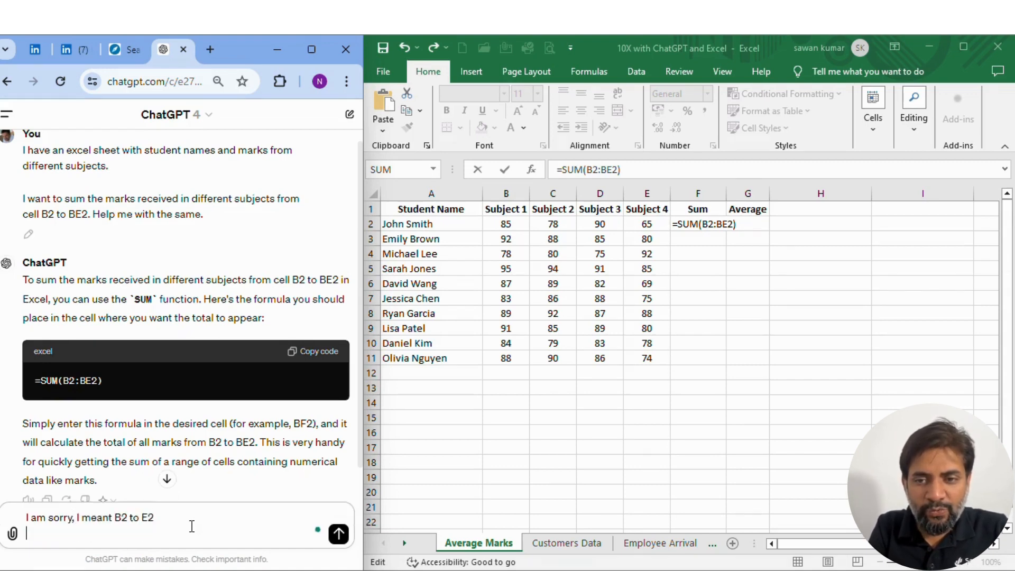
click(339, 534)
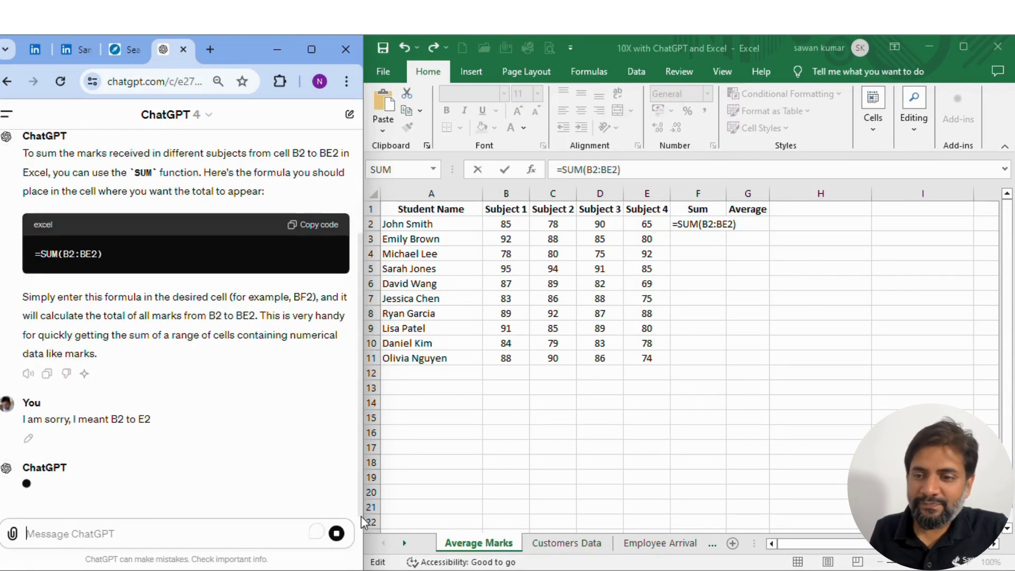
Dismiss Excel's circular reference alert and copy ChatGPT's updated formula =SUM(B2:E2)
click(685, 239)
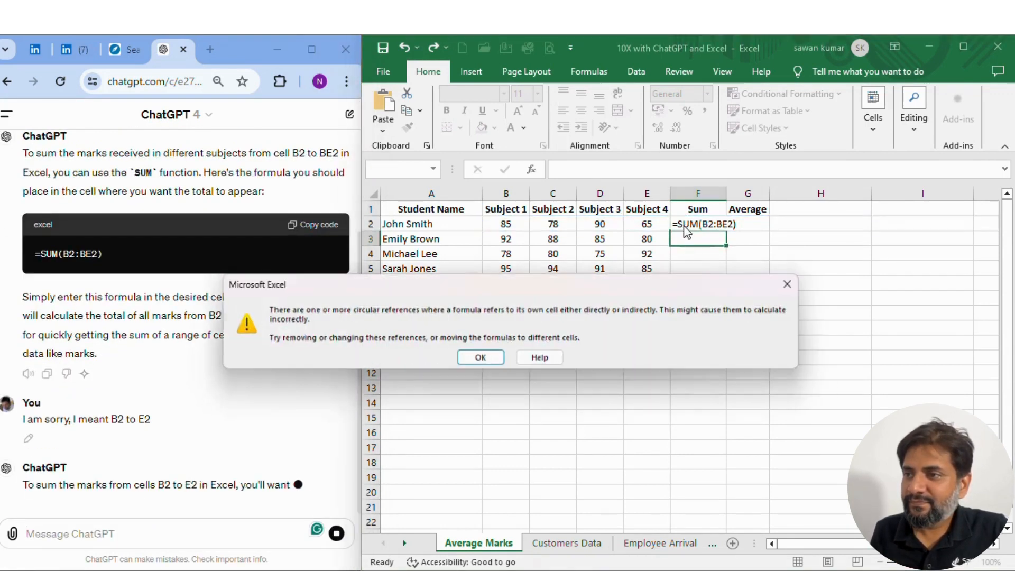
key(Return)
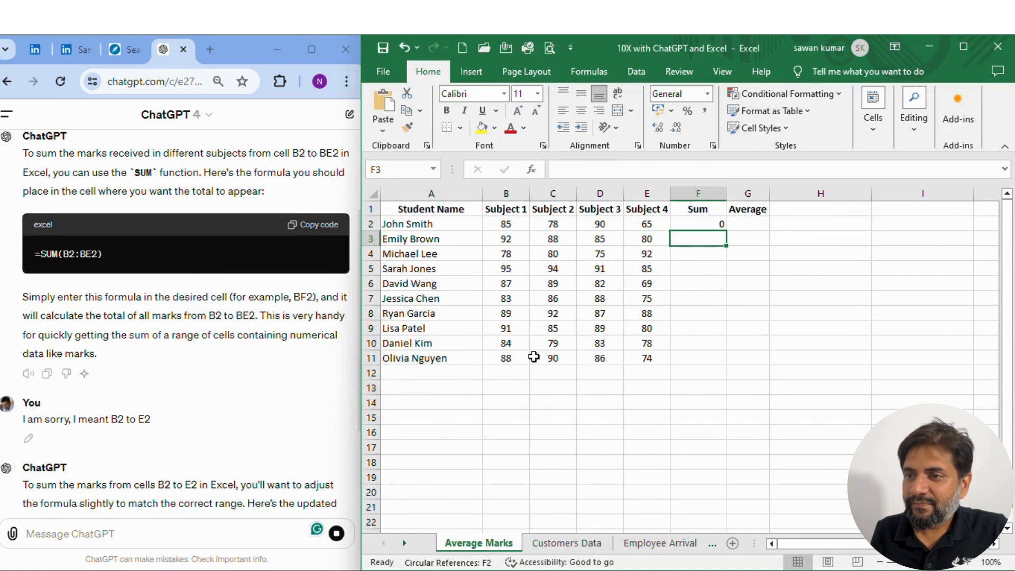
scroll(143, 398, down, 3)
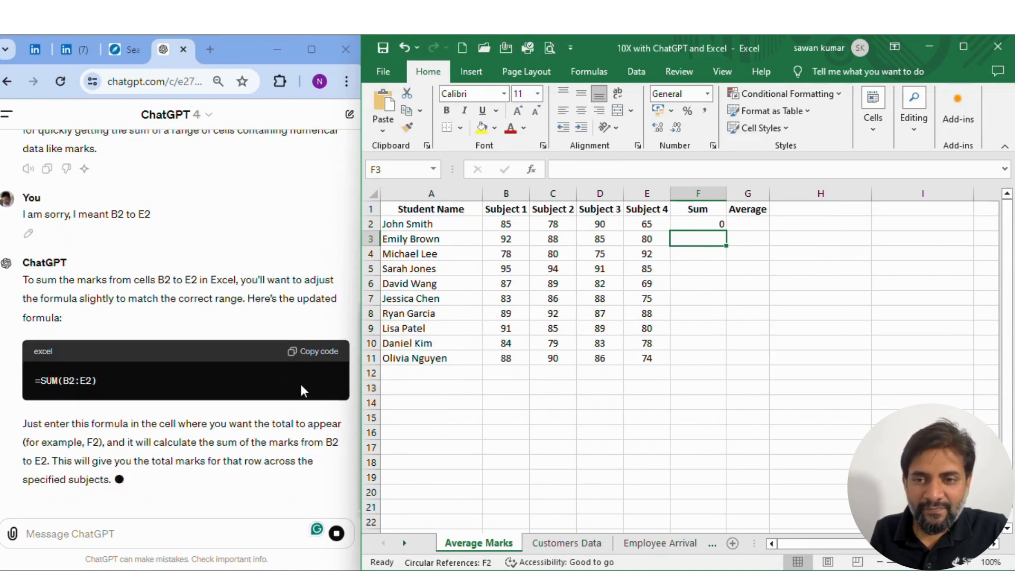
click(301, 384)
click(316, 331)
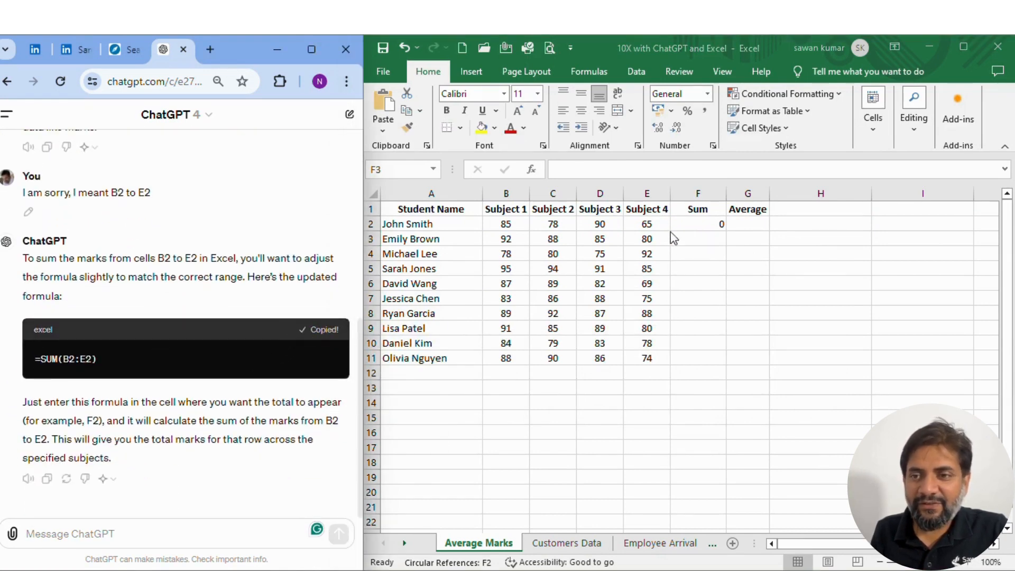
Replace the formula in cell F2 with the copied =SUM(B2:E2) and fill it down to F11
click(693, 224)
double_click(692, 222)
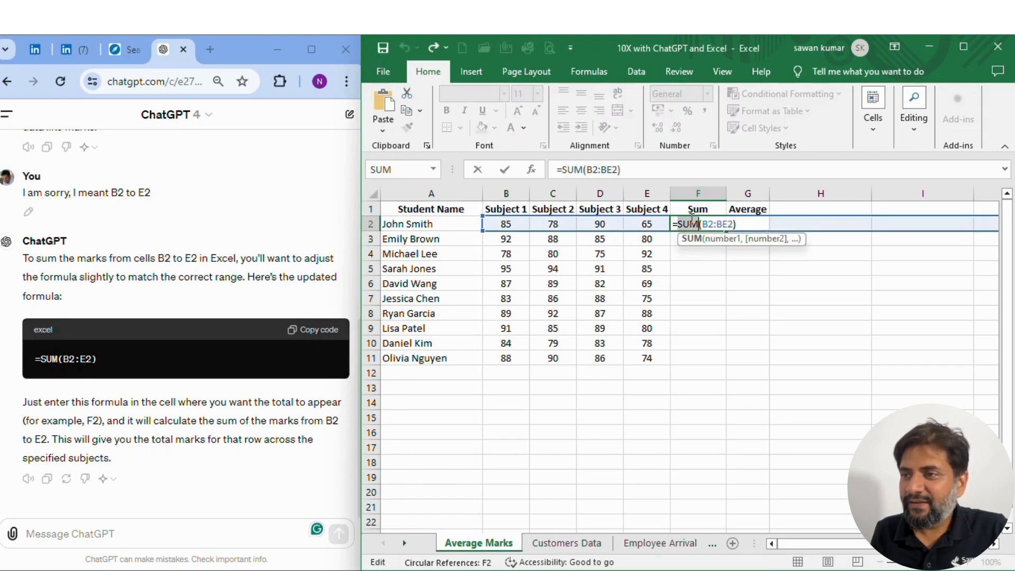
key(BackSpace)
key(Escape)
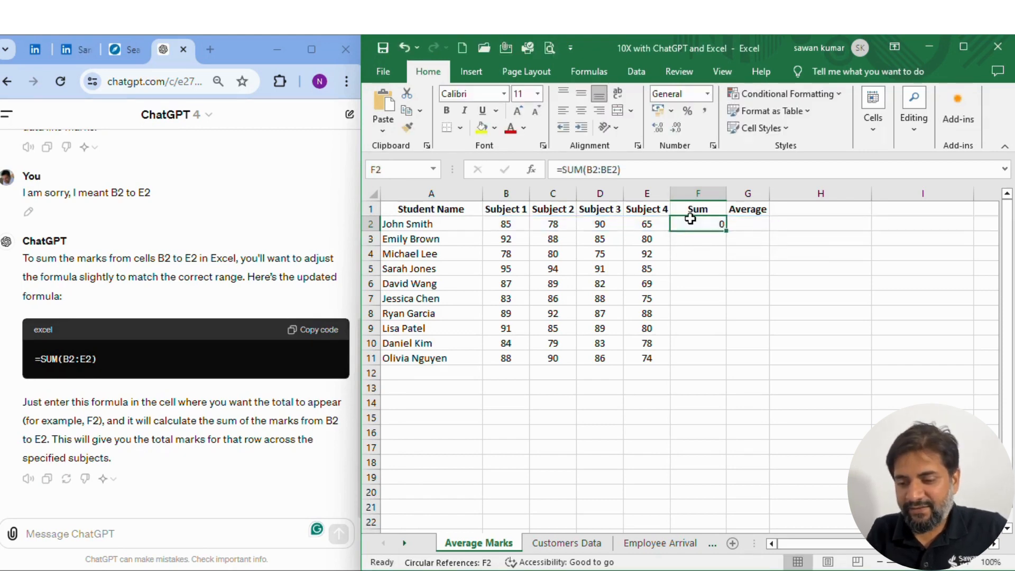
key(Delete)
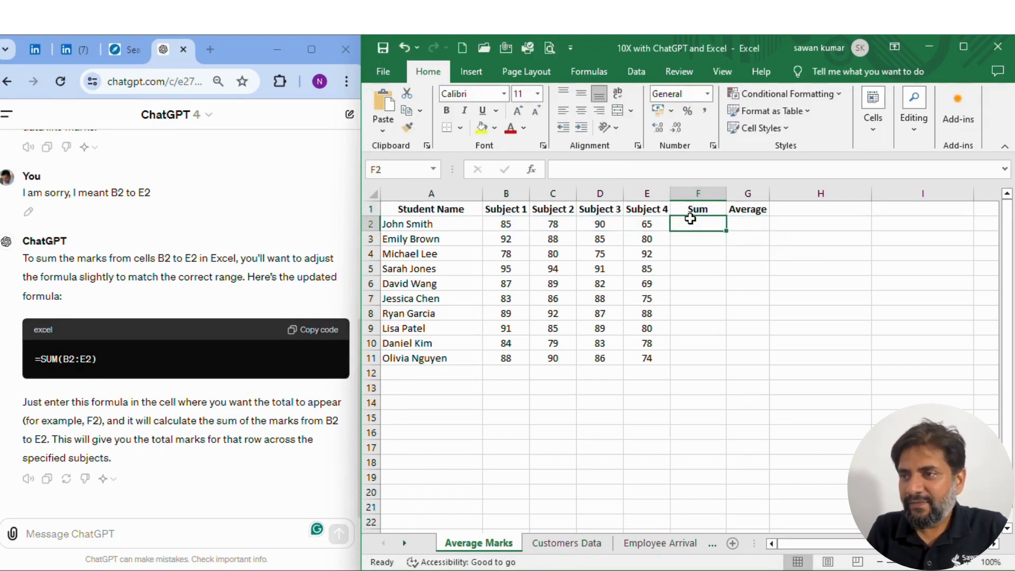
double_click(692, 220)
key(ctrl+v)
key(Return)
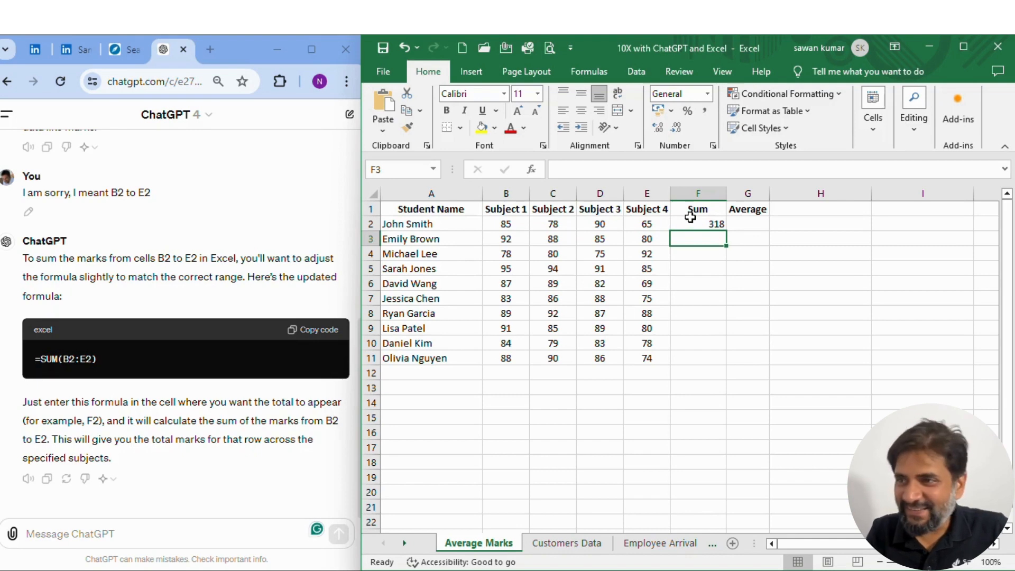
click(711, 223)
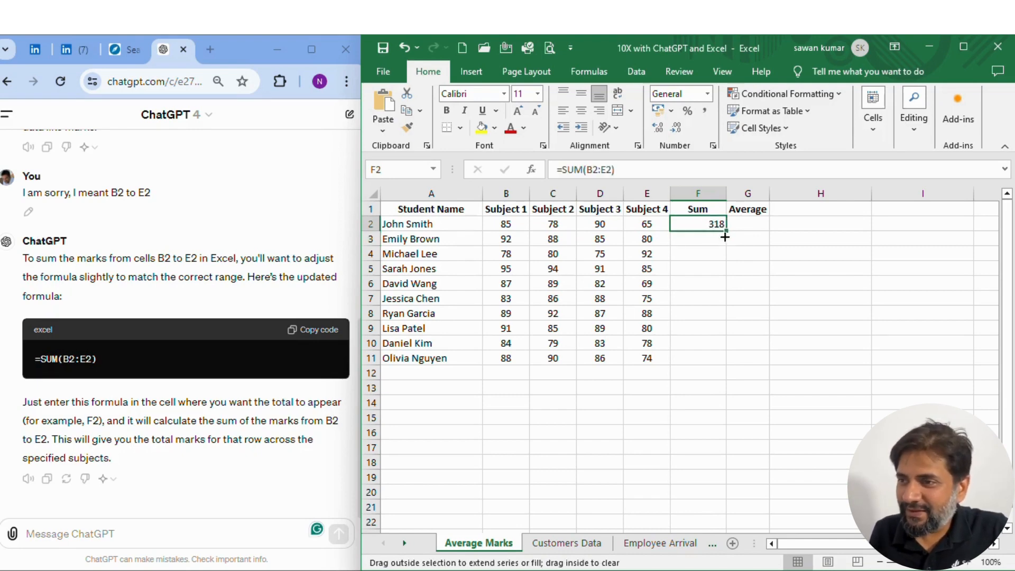
drag(725, 238, 713, 368)
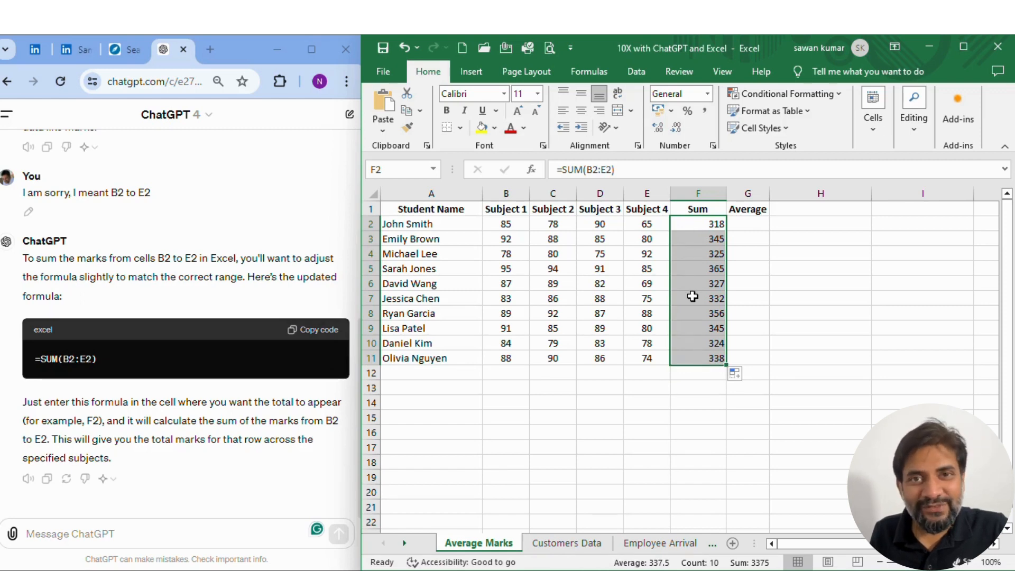
Send ChatGPT the prompt "I want the average of different subject marks in cells B2 to E2"
click(750, 229)
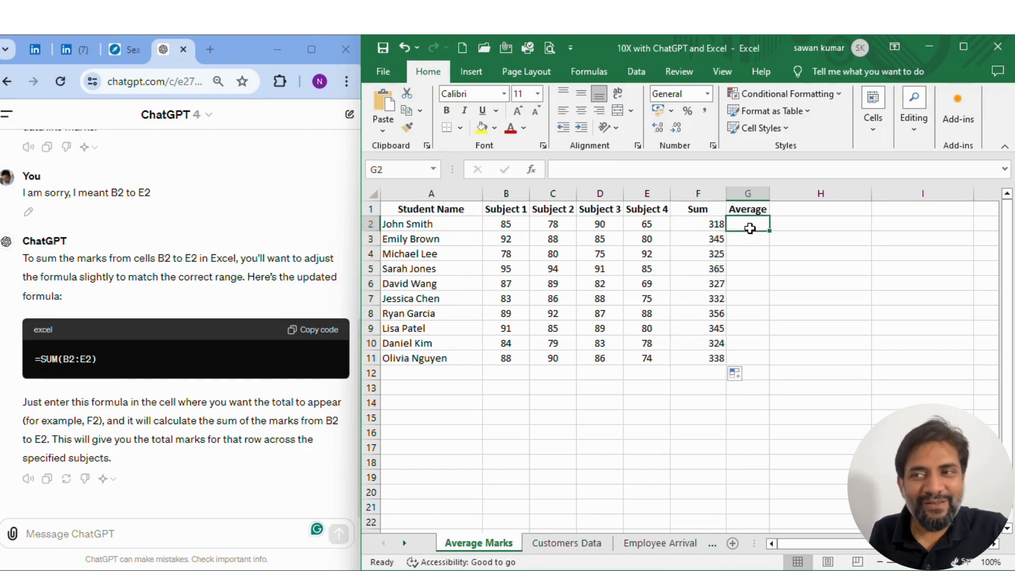
click(233, 531)
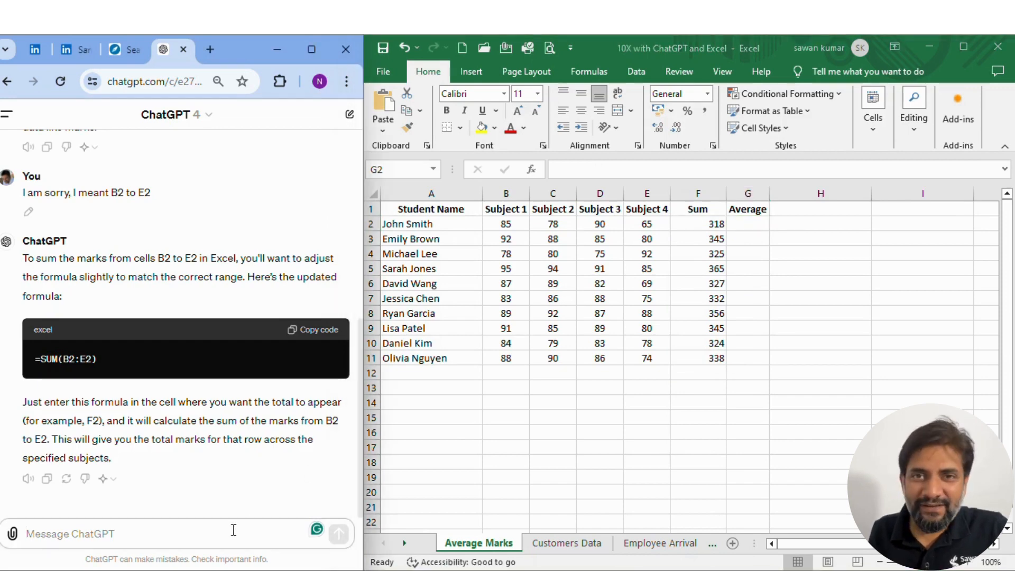
text(I want t)
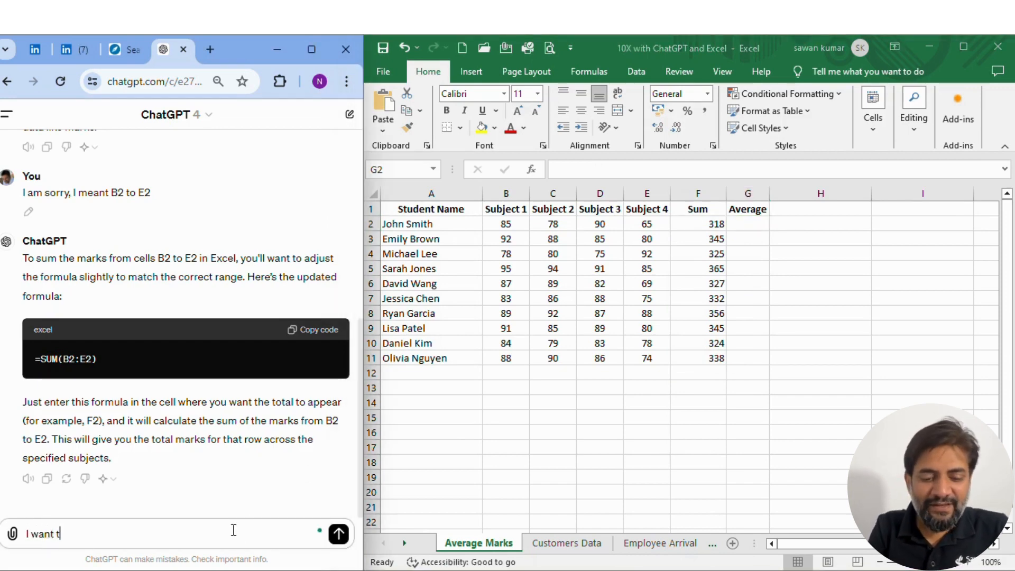
text(he average of )
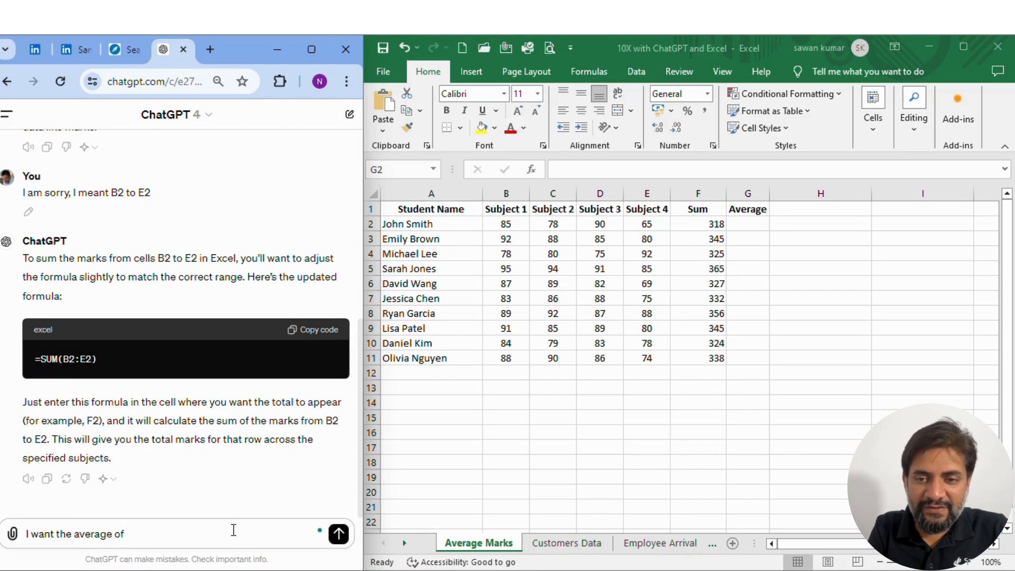
text(diffe)
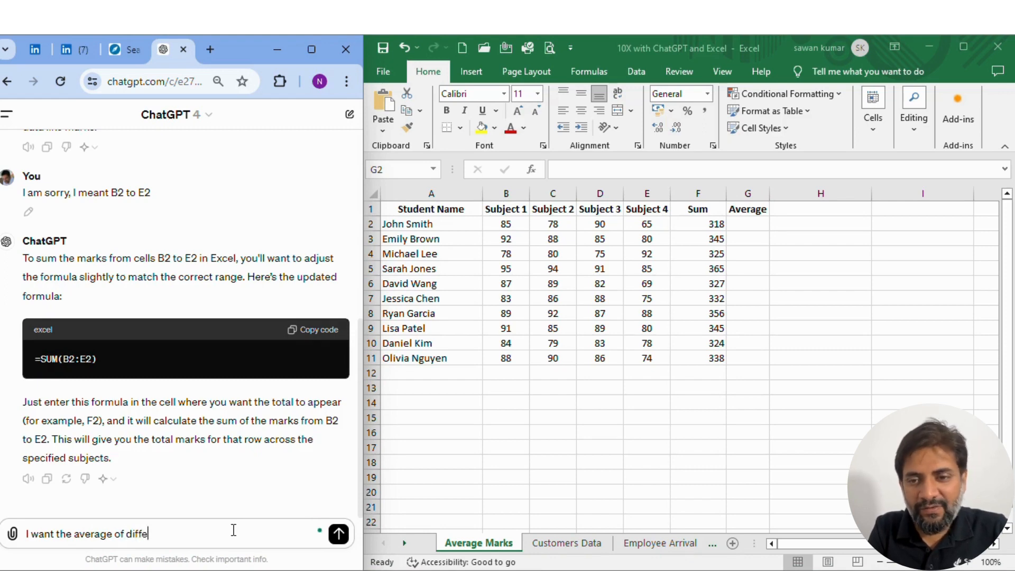
text(rent subject )
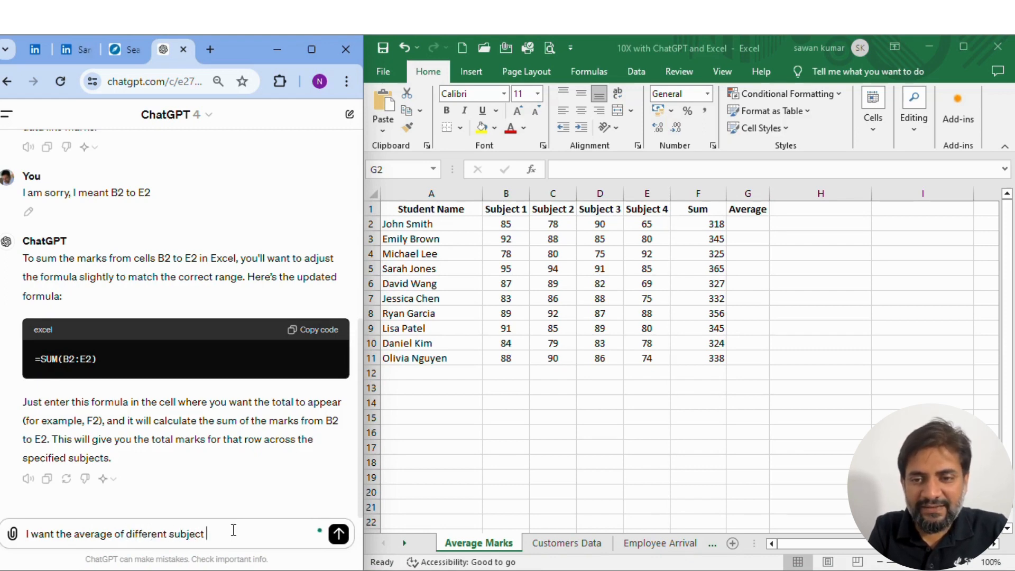
text(marks in)
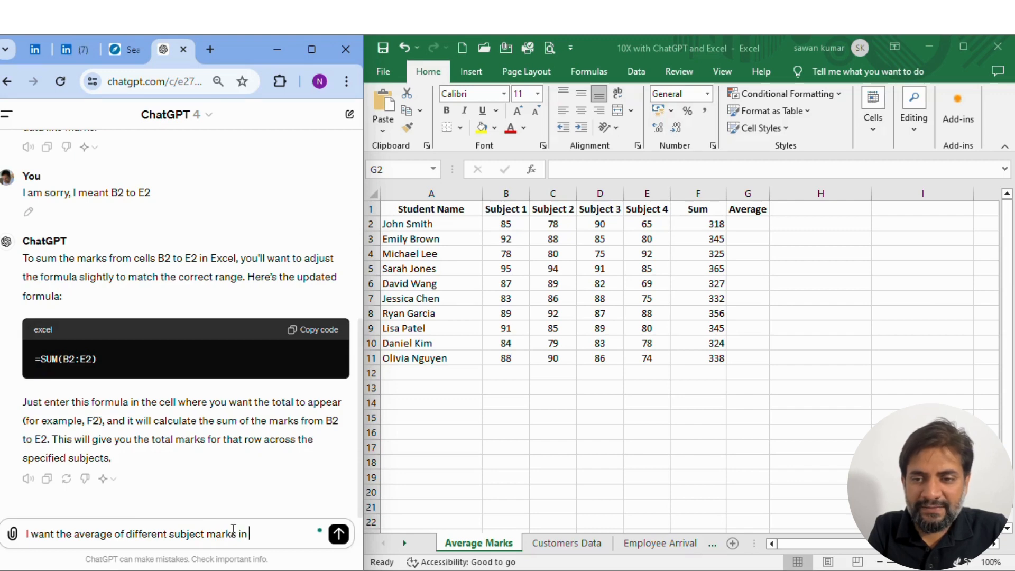
text( cells B2 to E)
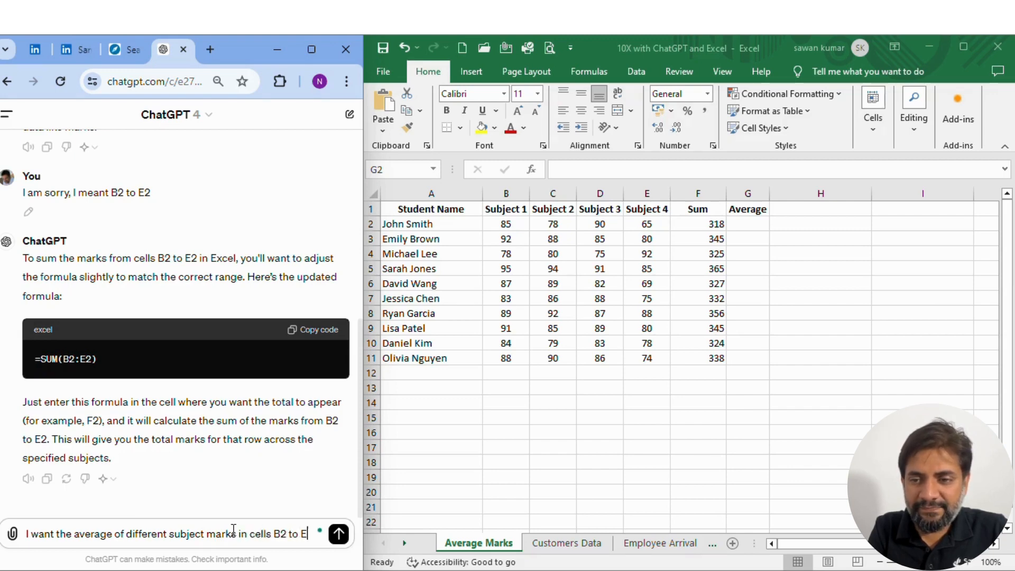
text(2)
key(shift+Return)
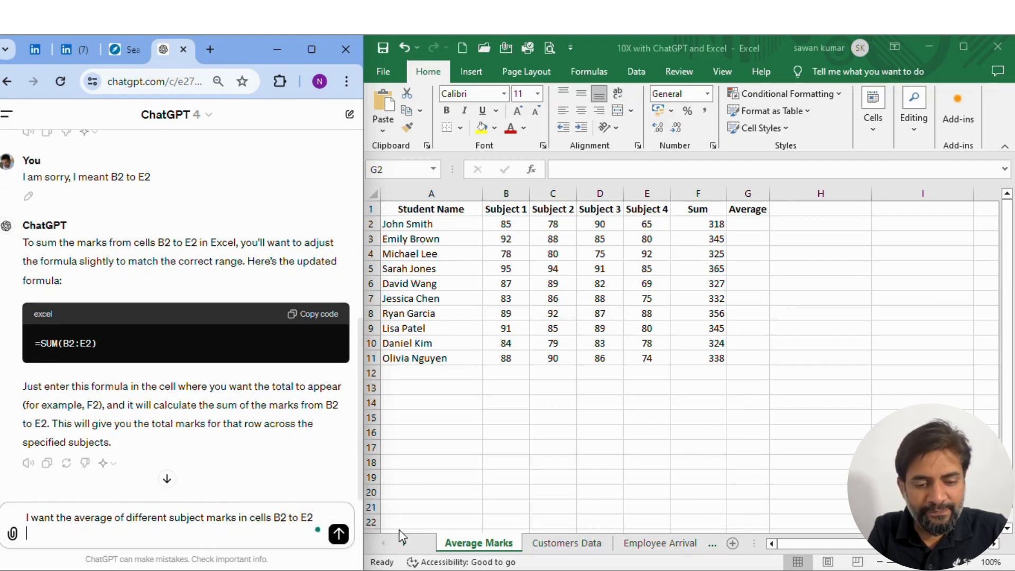
click(336, 535)
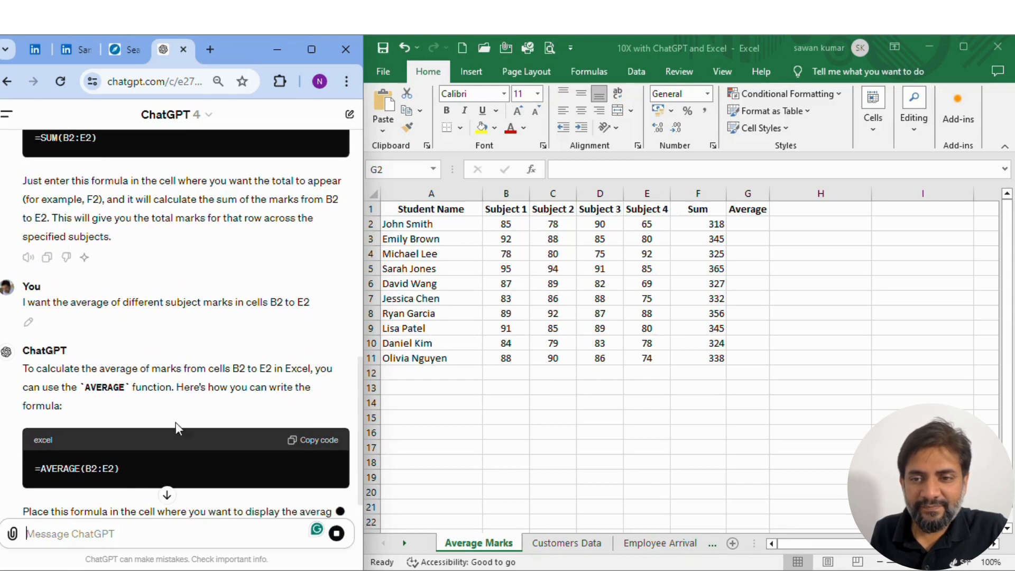
Copy ChatGPT's formula =AVERAGE(B2:E2) into cell G2 of the Average Marks sheet and fill it down to G11
click(317, 442)
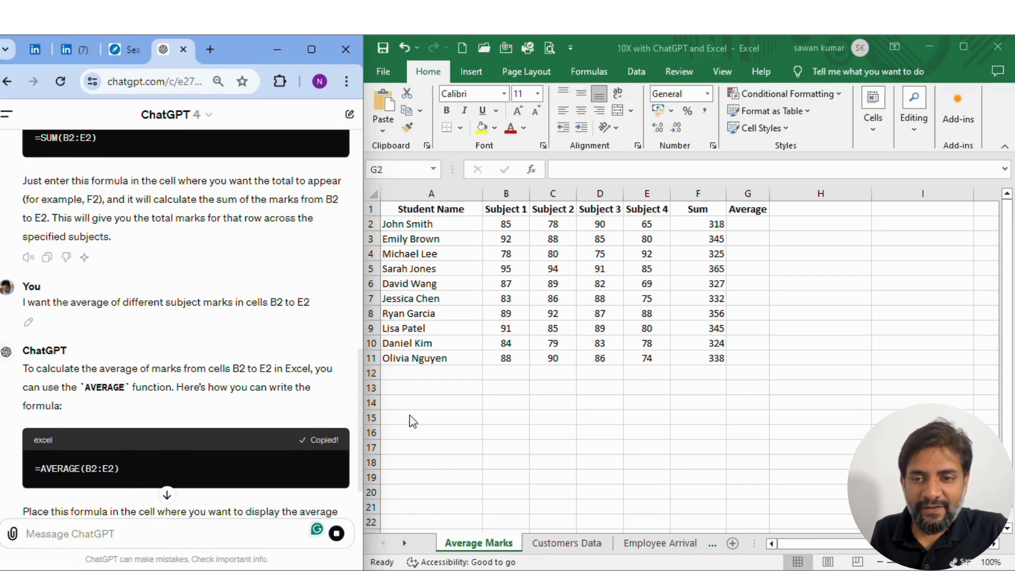
click(748, 224)
double_click(750, 225)
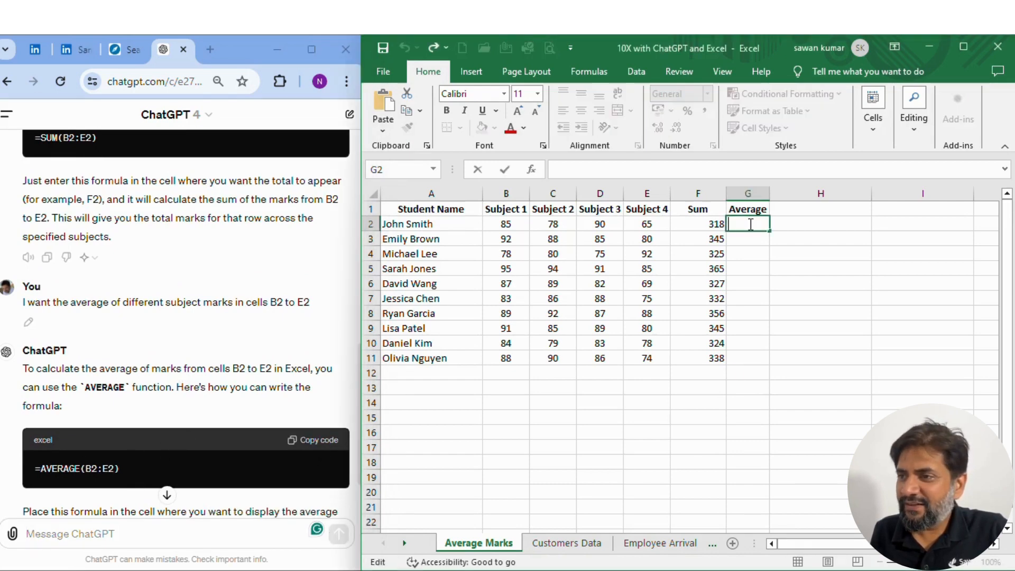
key(ctrl+v)
key(Return)
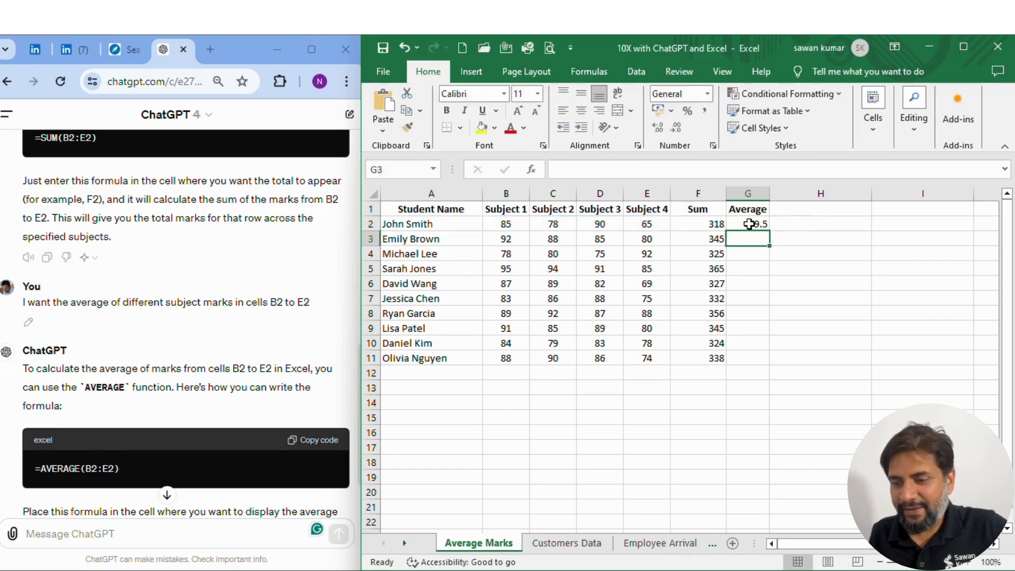
click(752, 226)
drag(771, 233, 771, 366)
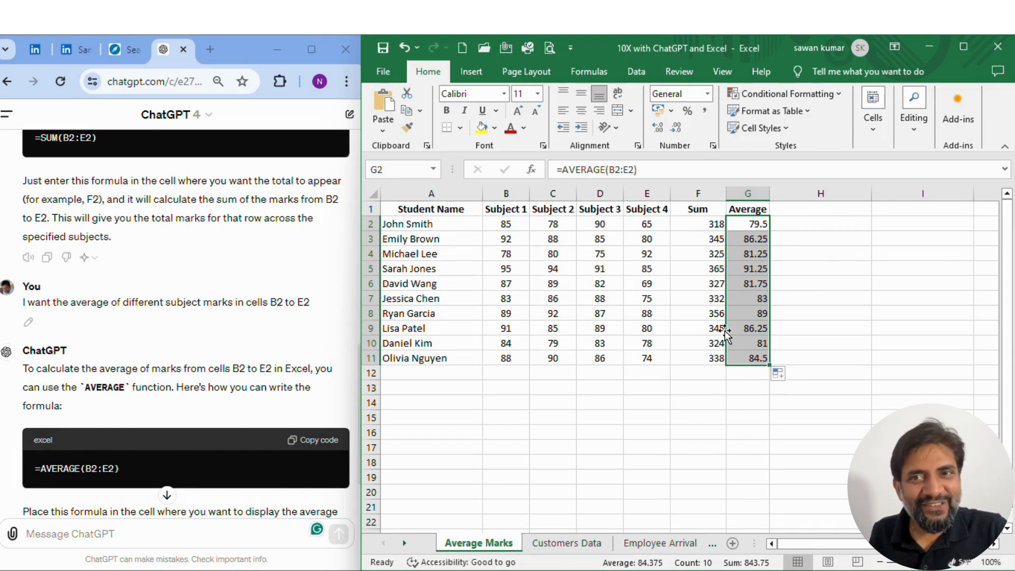
Switch to the Customers Data sheet and select an empty cell below its data
click(553, 357)
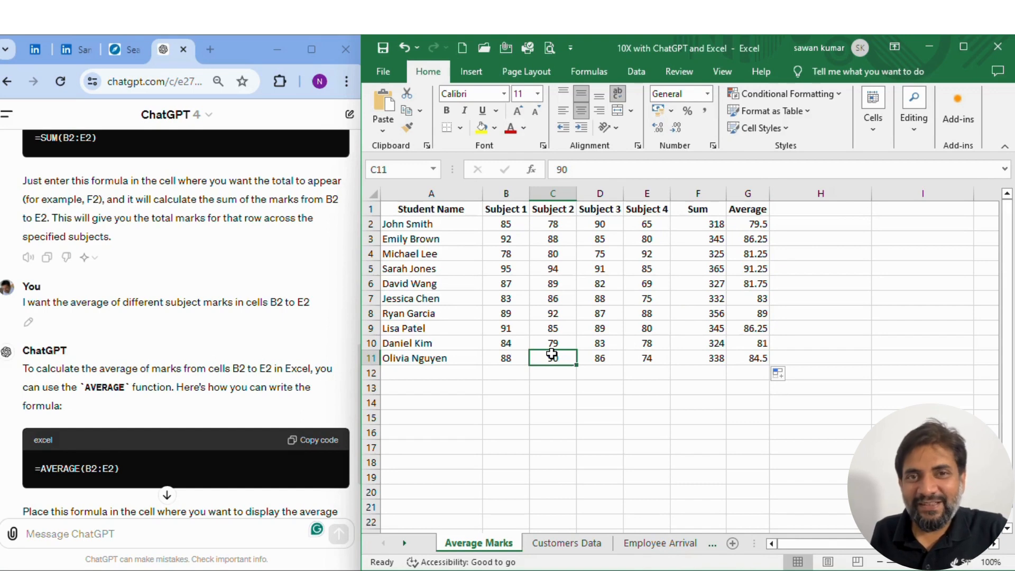
click(581, 546)
click(550, 480)
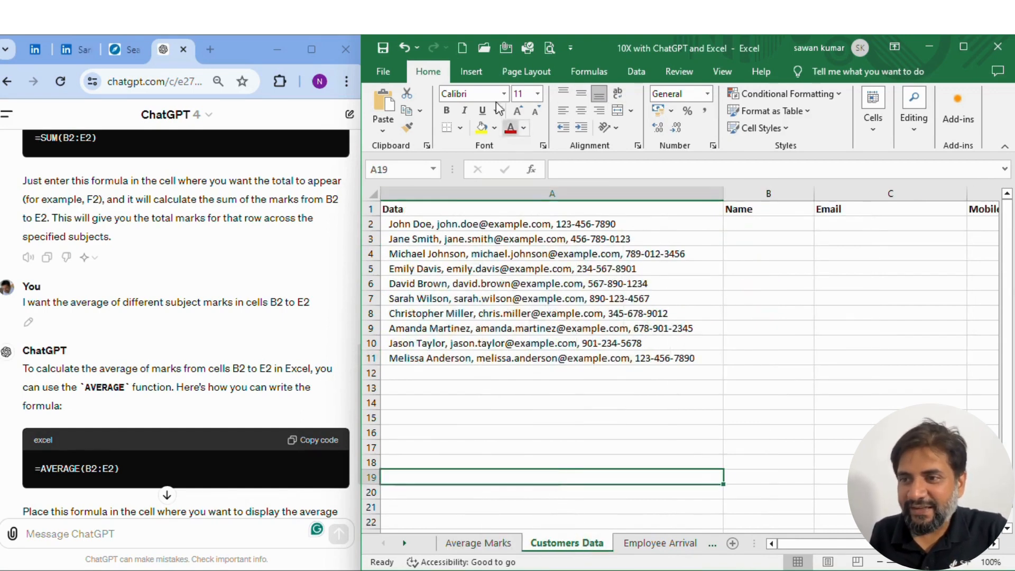
Examine the combined customer entries in column A and the Name, Email and Mobile columns beside them
click(528, 192)
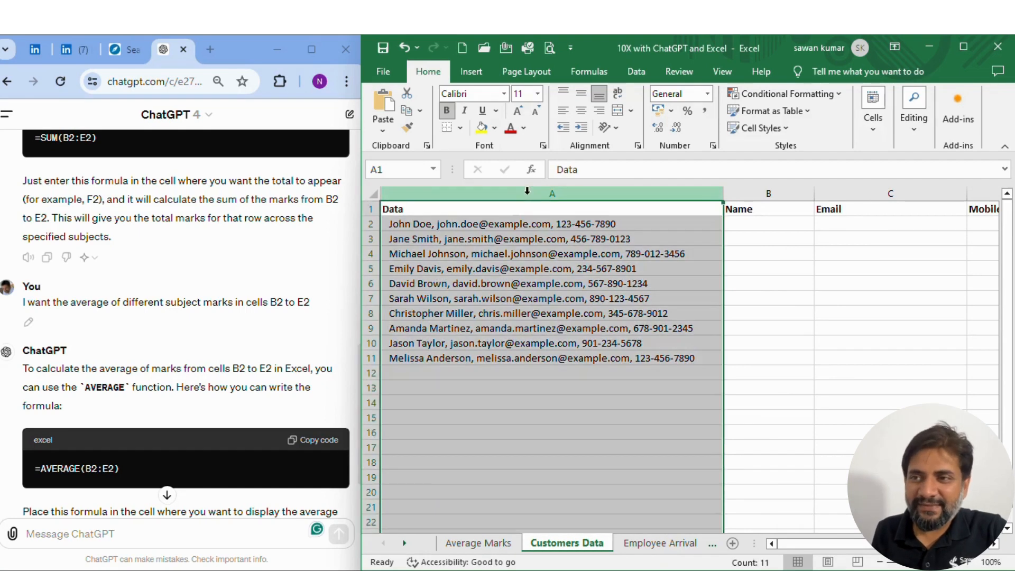
click(479, 256)
click(405, 227)
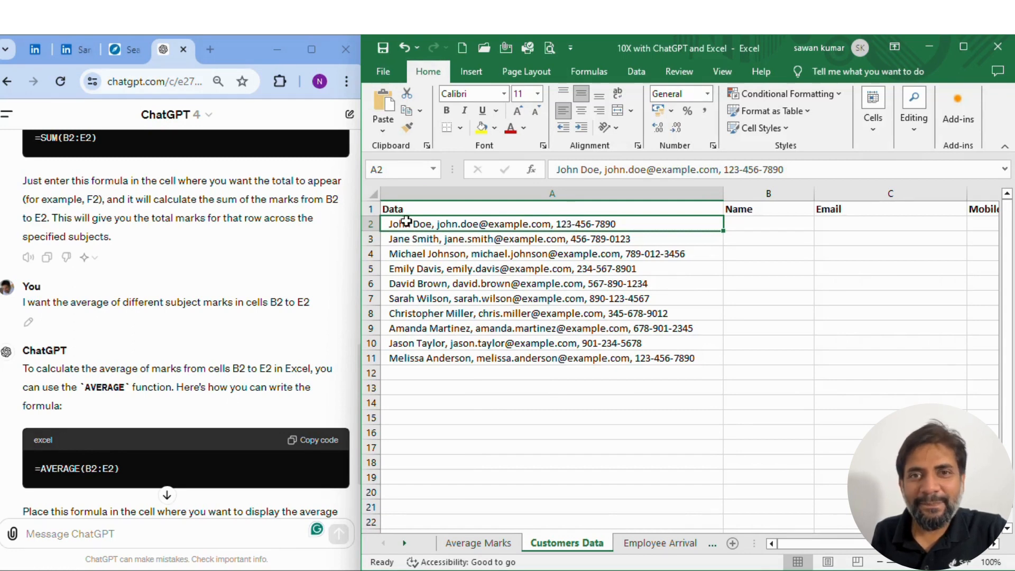
double_click(390, 224)
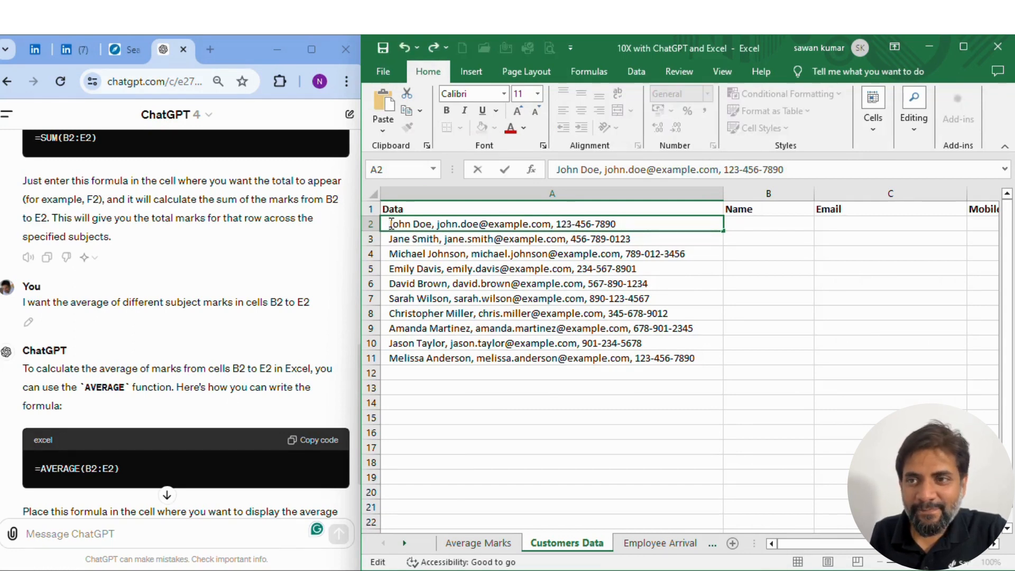
key(Return)
click(390, 224)
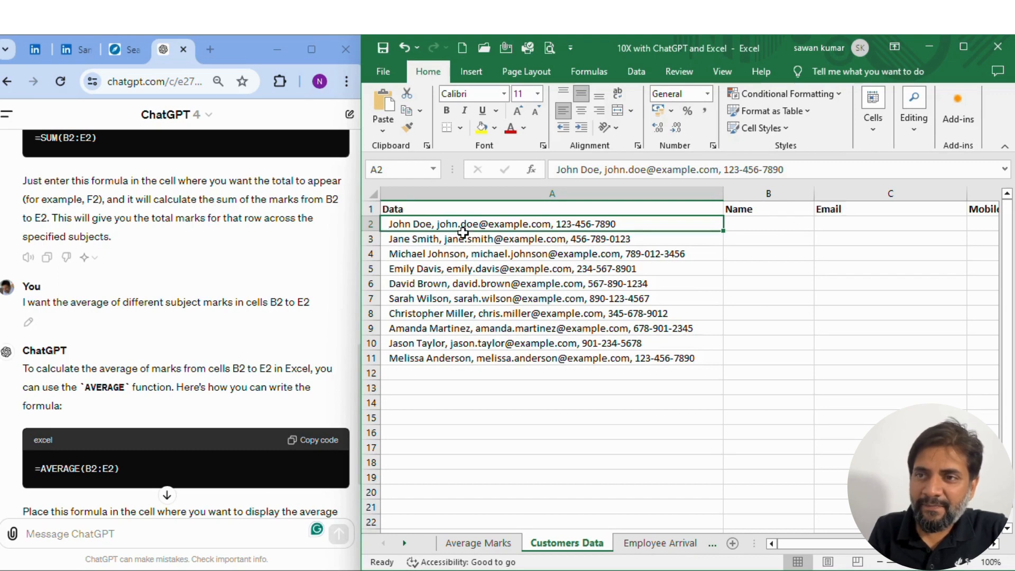
click(478, 193)
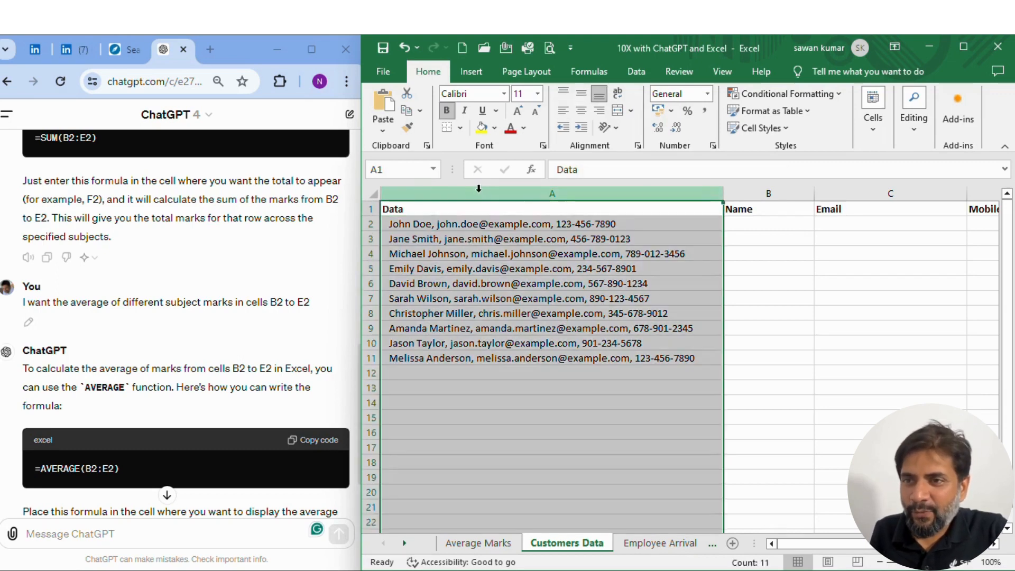
click(476, 237)
click(734, 235)
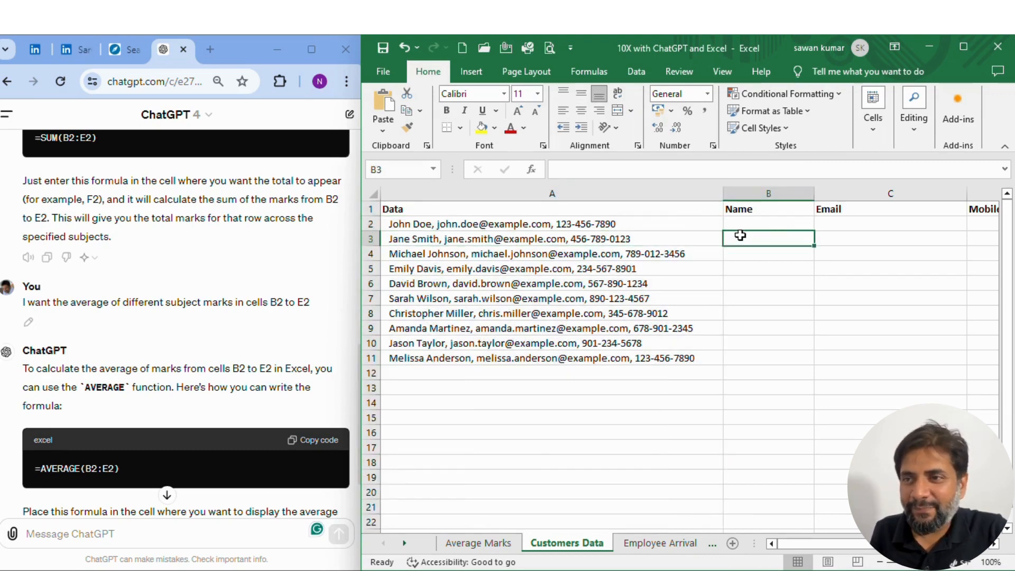
key(Right)
key(Right)
key(Left)
key(Left)
key(Left)
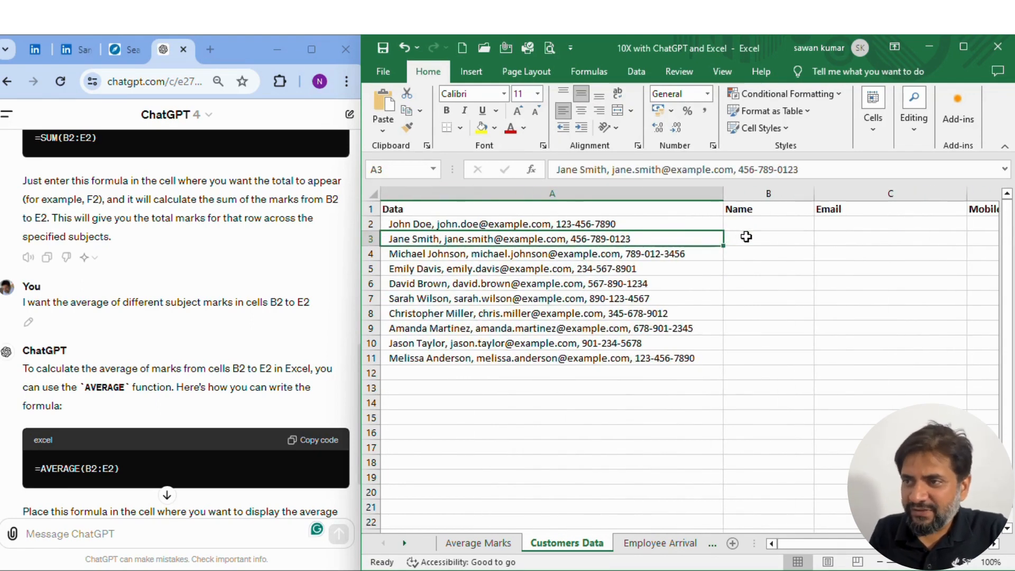
Look up what the Text to Columns command does, and select cell A2 again
click(665, 255)
click(636, 76)
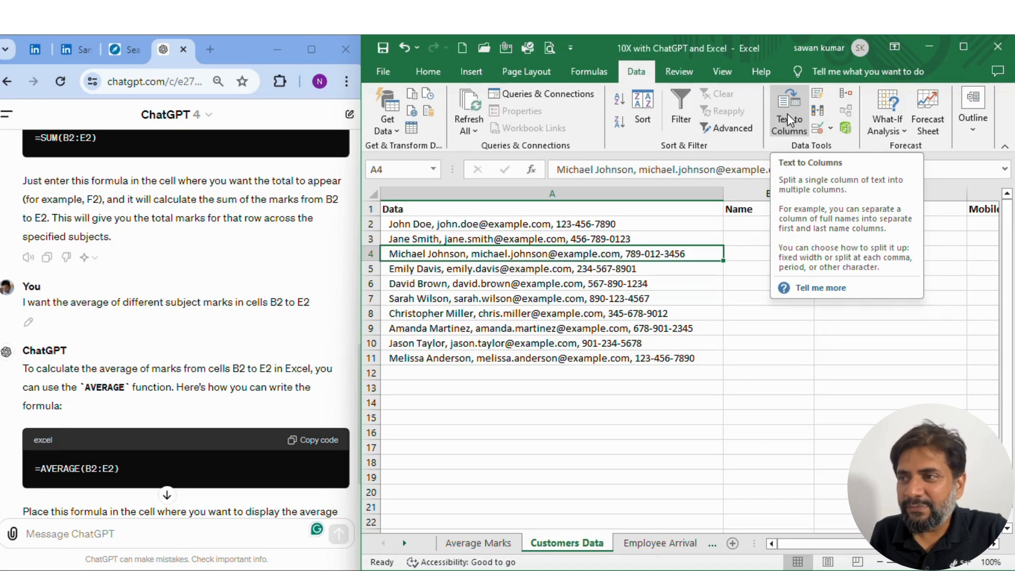
click(728, 256)
click(683, 233)
click(677, 218)
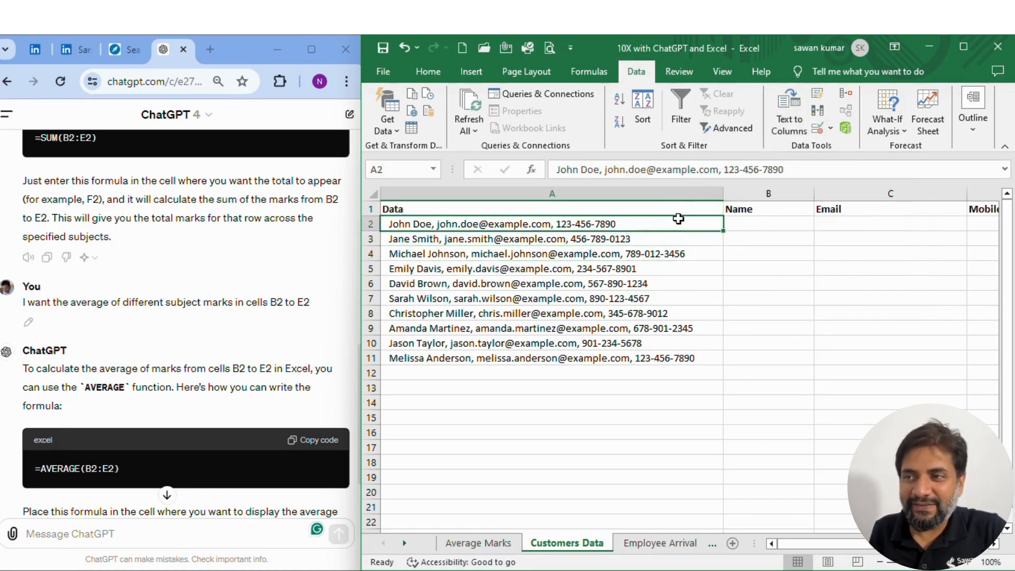
Begin a ChatGPT prompt with "I have a list of customers data like Name, Email and Phone no. all in one cell separated by commas,"
click(134, 548)
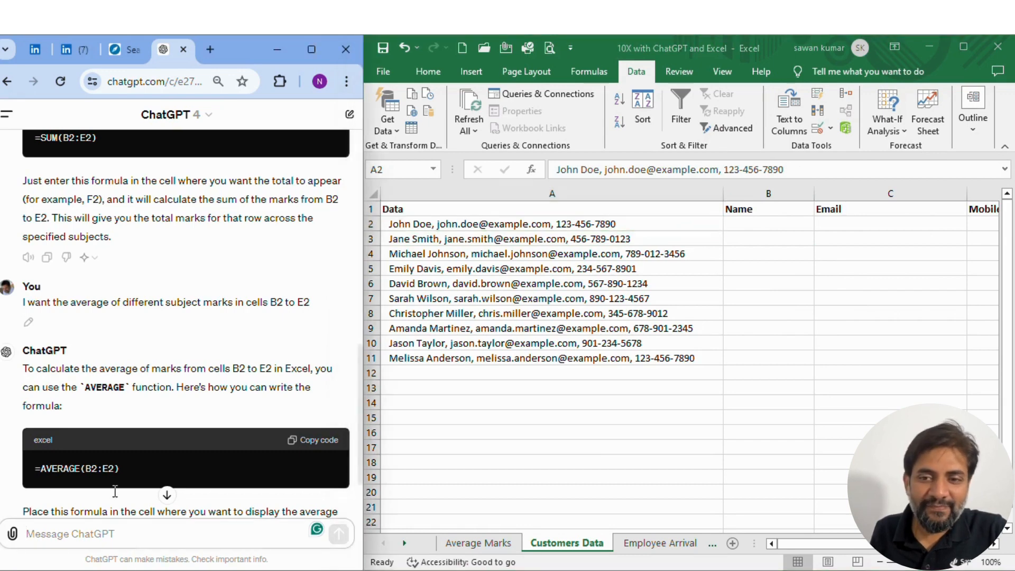
scroll(114, 491, down, 2)
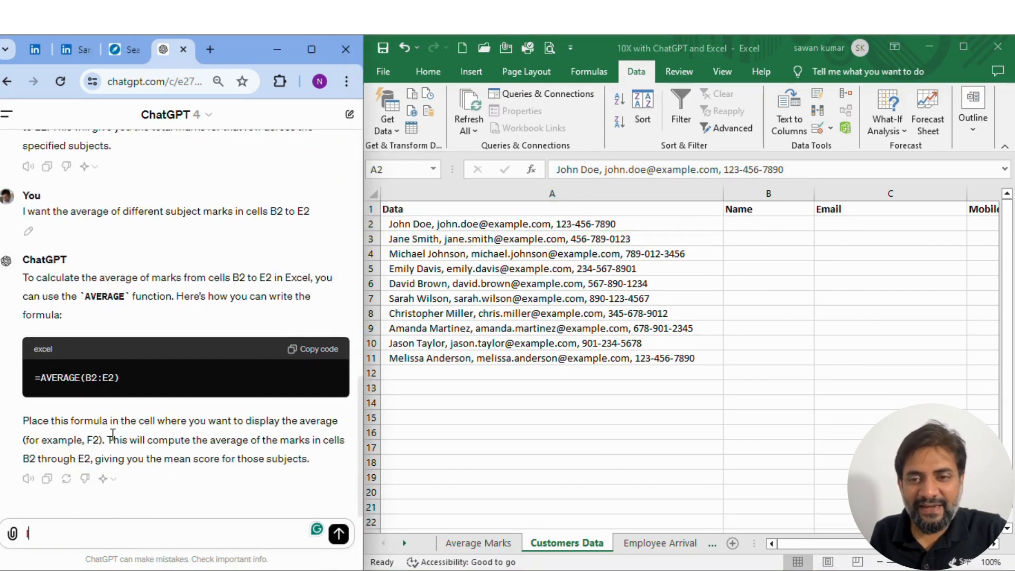
text(I have a list of customer)
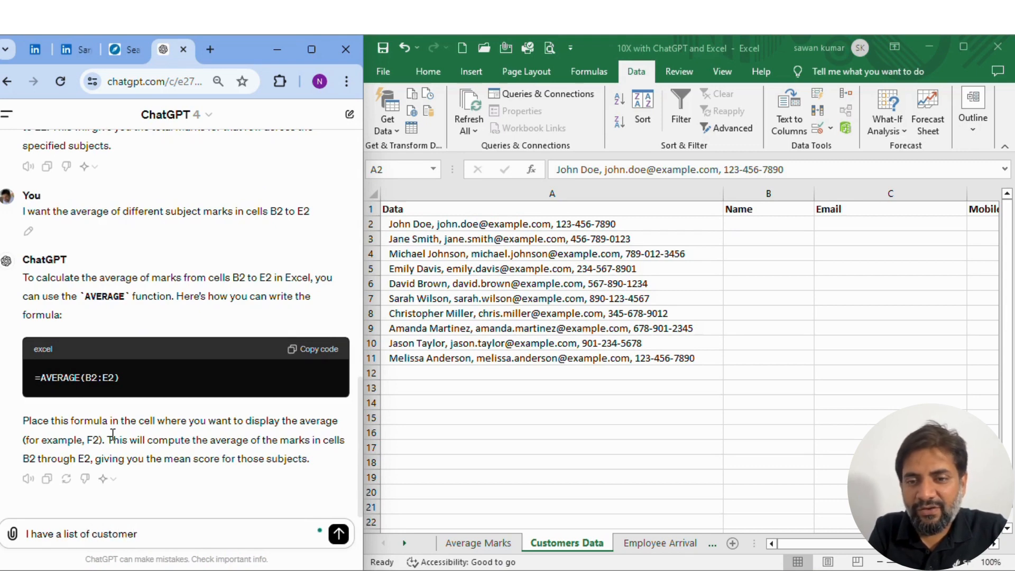
text(s data)
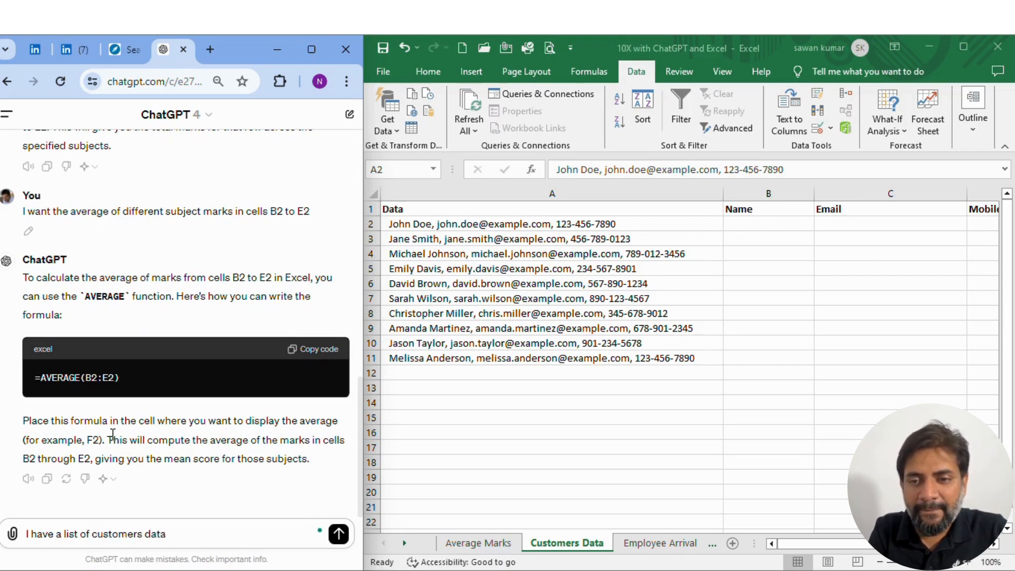
text( like Na)
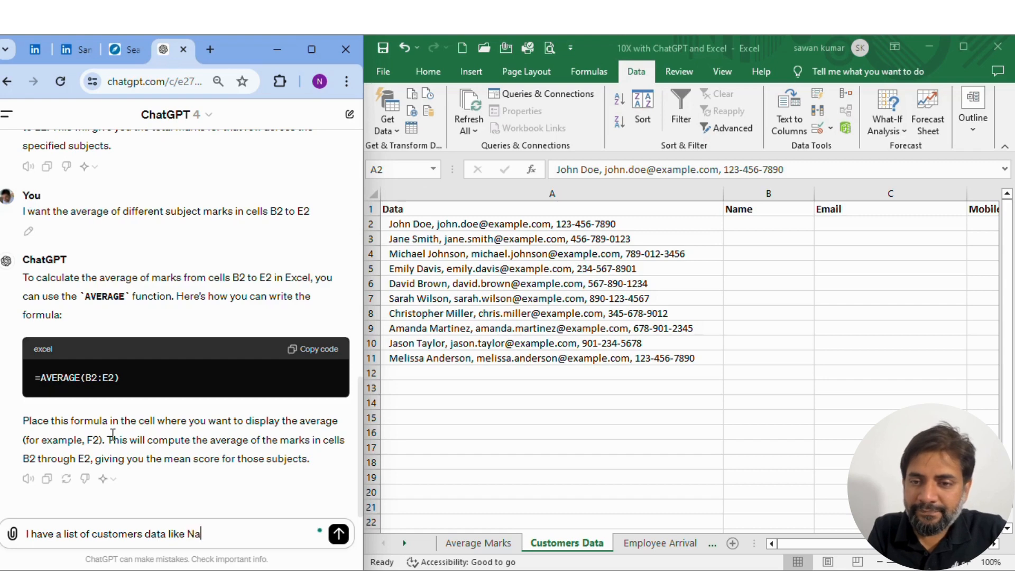
text(me, Email and)
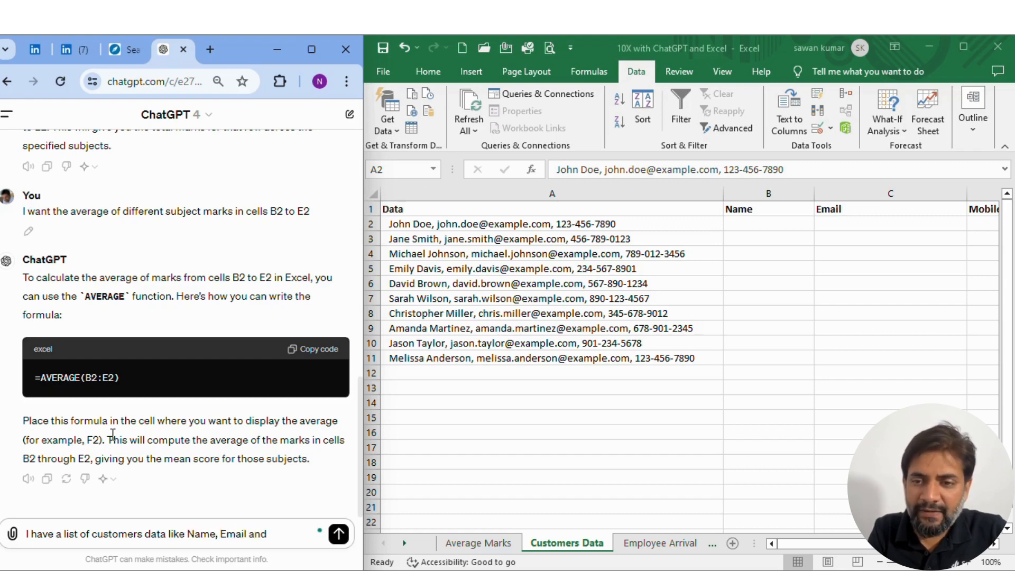
text( Phone n)
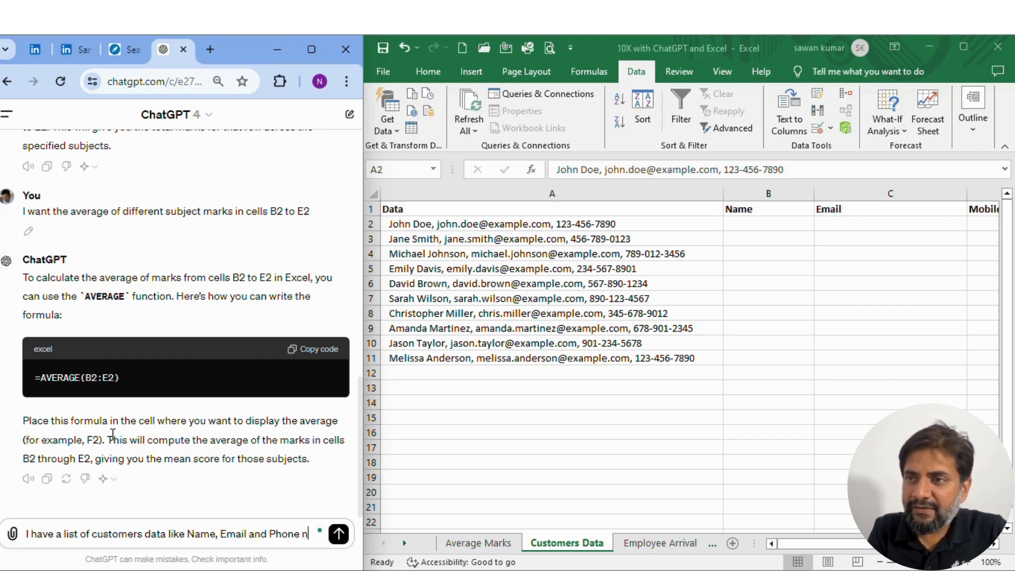
text(o. all in one)
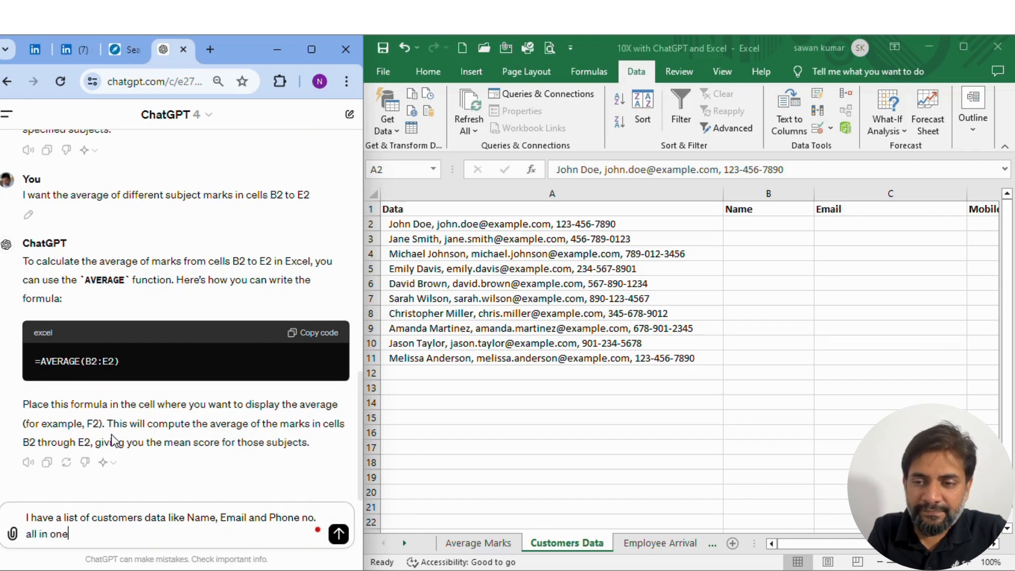
text( cell separ)
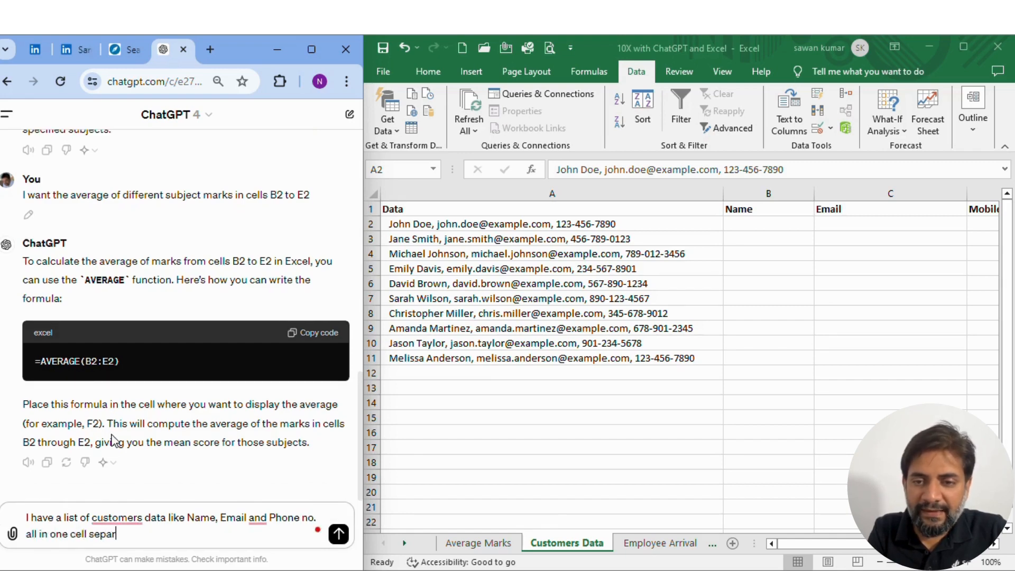
text(ated by co)
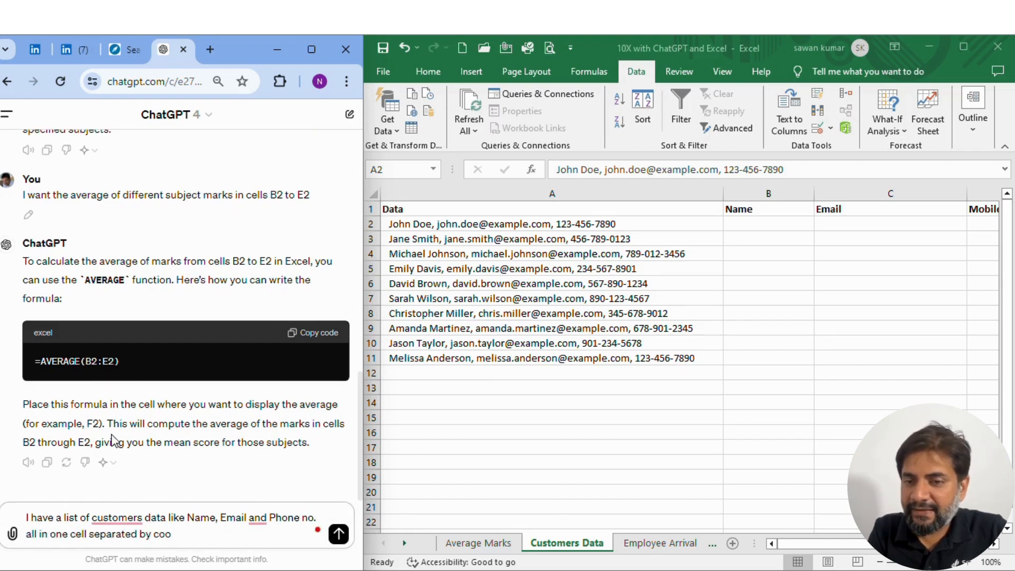
text(mmas, N)
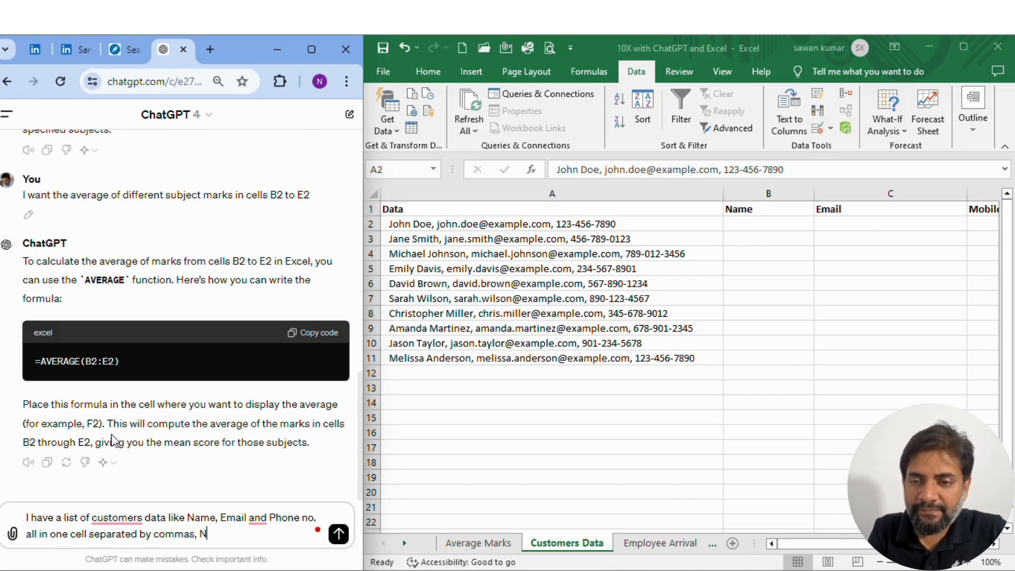
Continue the prompt with "Now I want a formula to get the names, emails and mobile no. in different columns being"
text(ow I want )
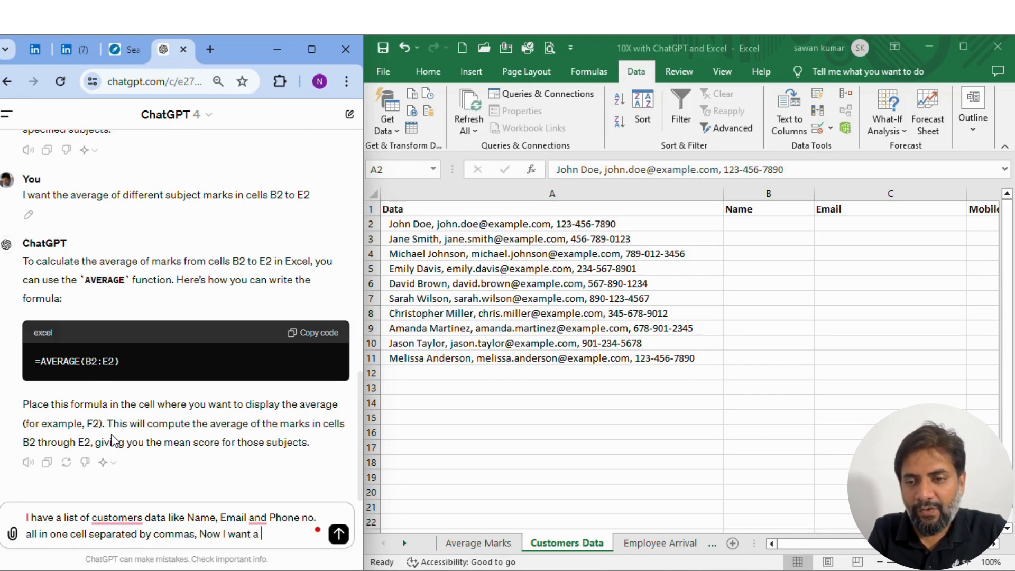
text(a)
key(BackSpace)
text(f)
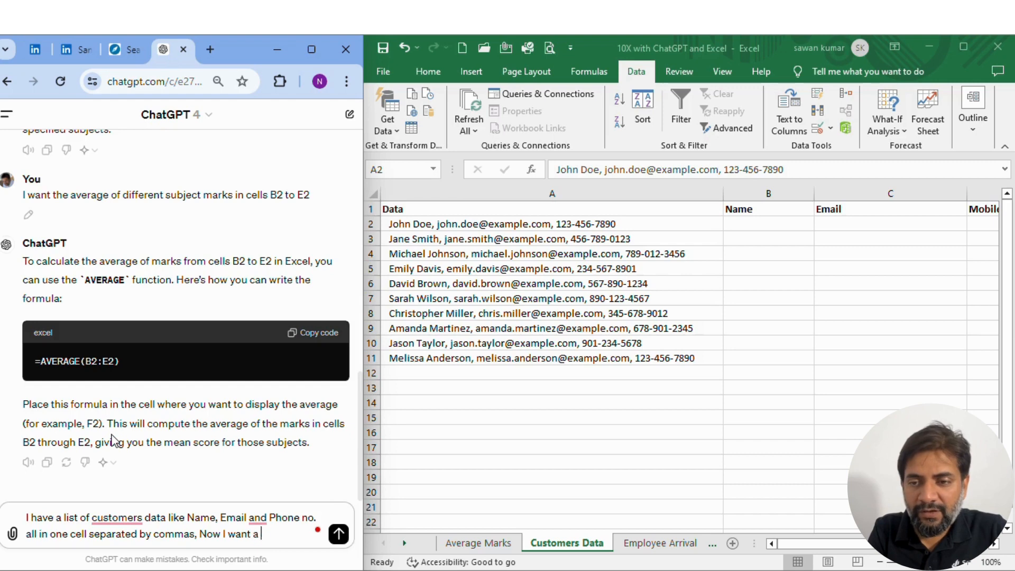
text(formula to get)
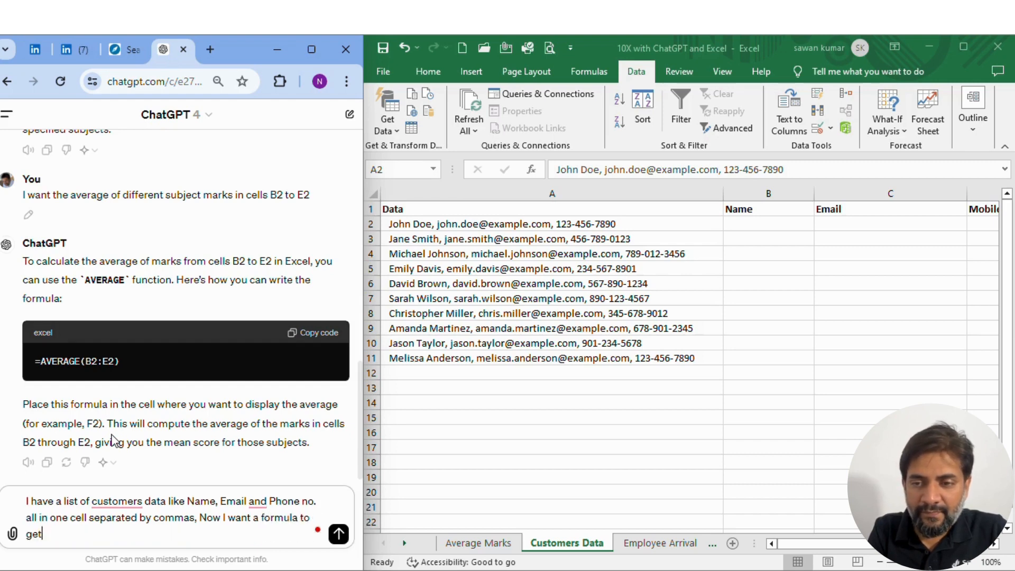
text( the name)
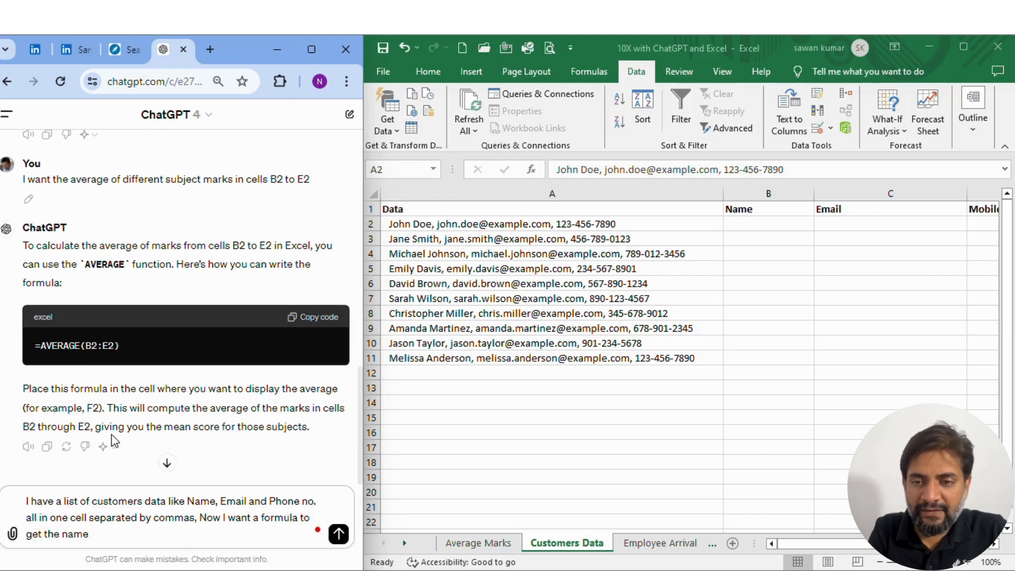
text(,s emails a)
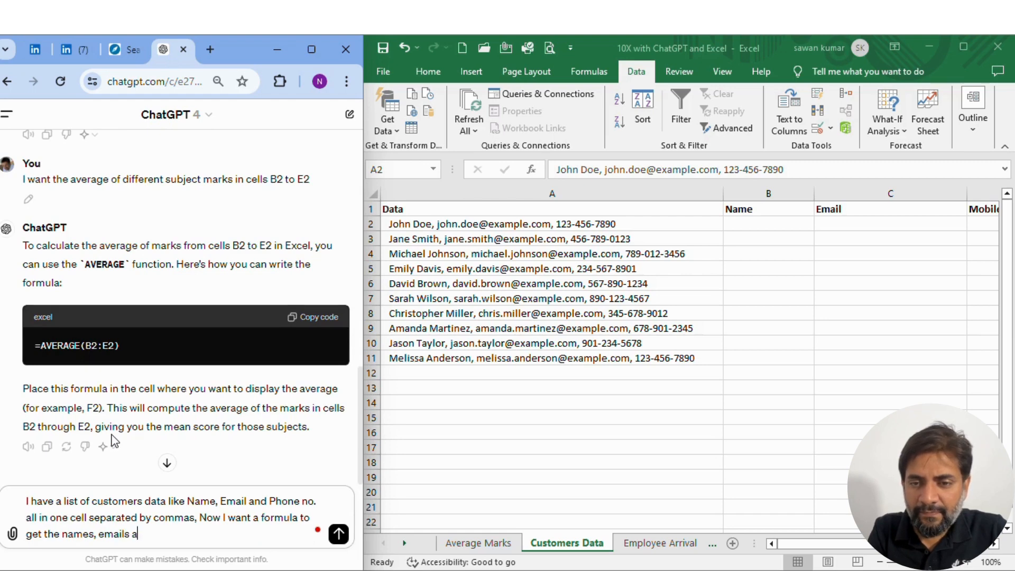
text(nd mobile no. is)
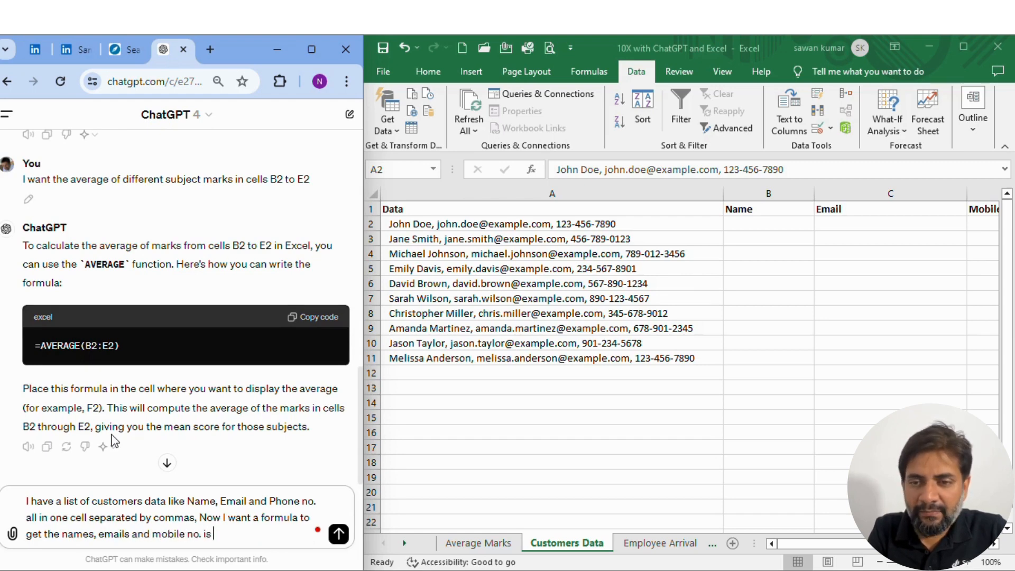
key(BackSpace)
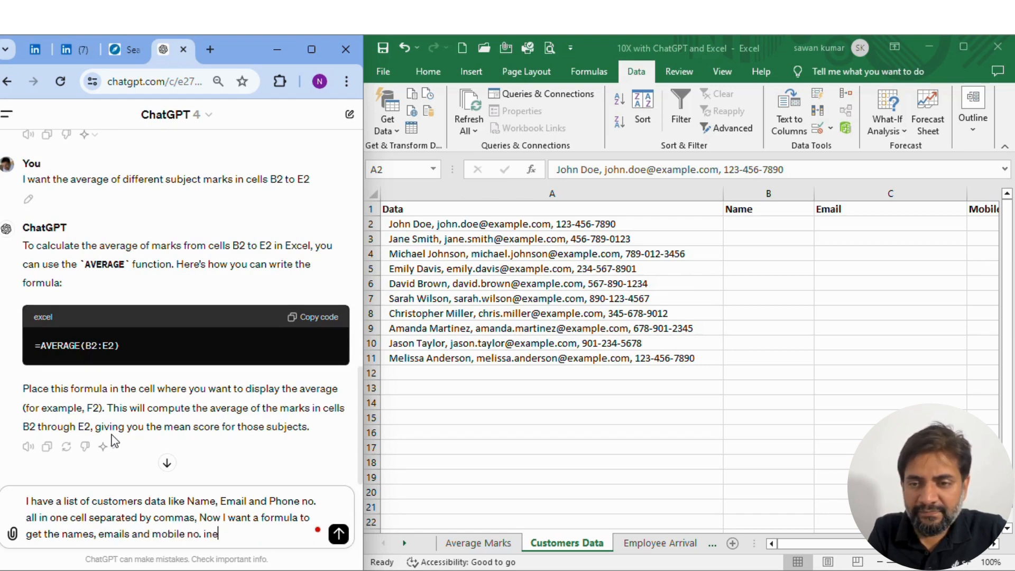
text(n differ)
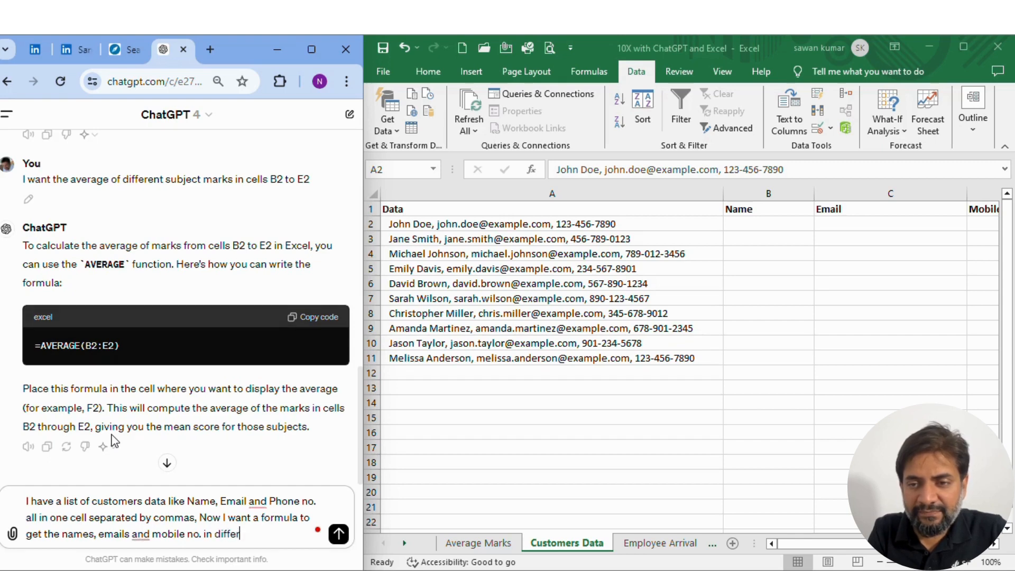
text(ent ceta)
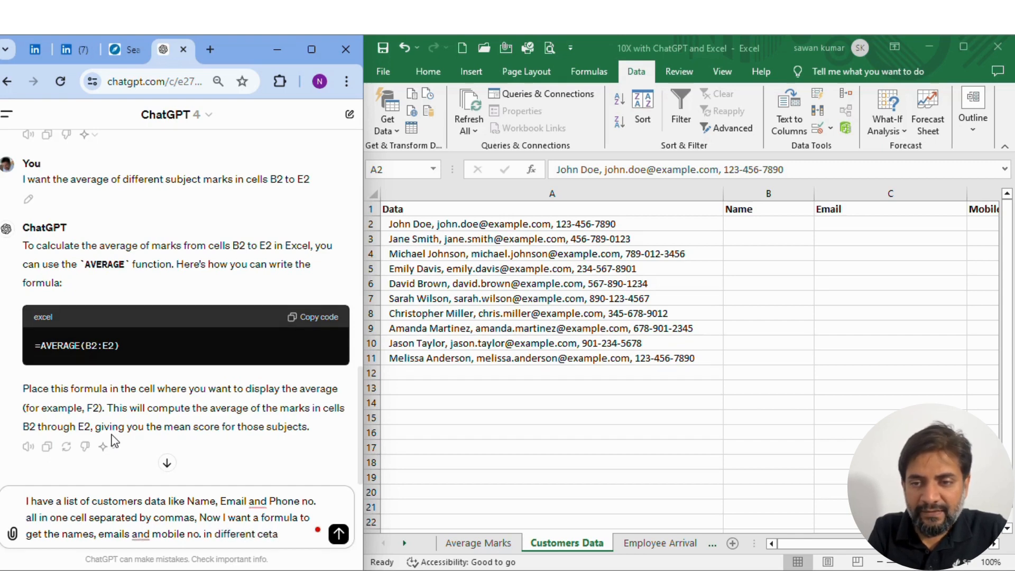
key(BackSpace)
key(BackSpace)
key(BackSpace)
text(olum)
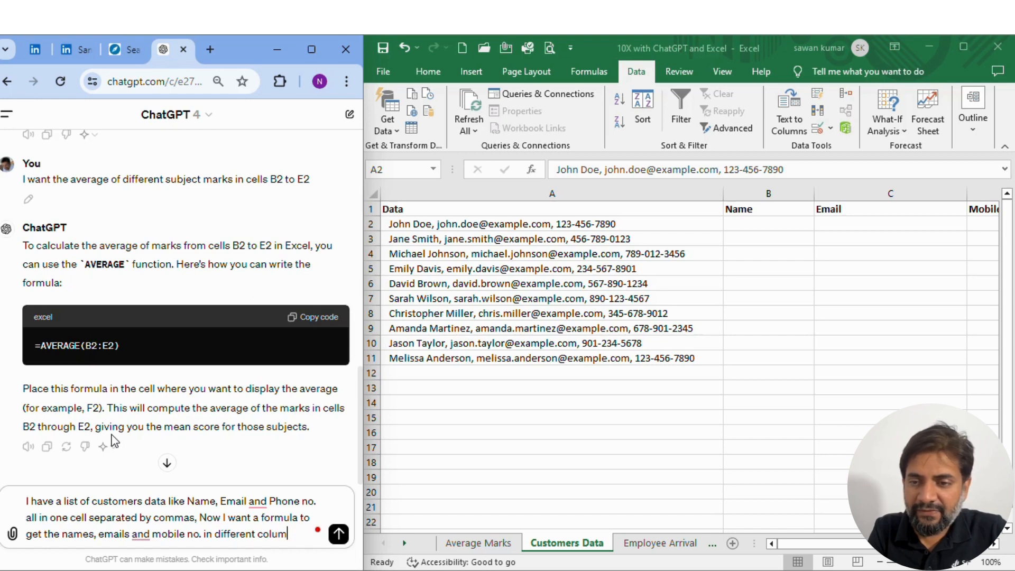
text(ns being )
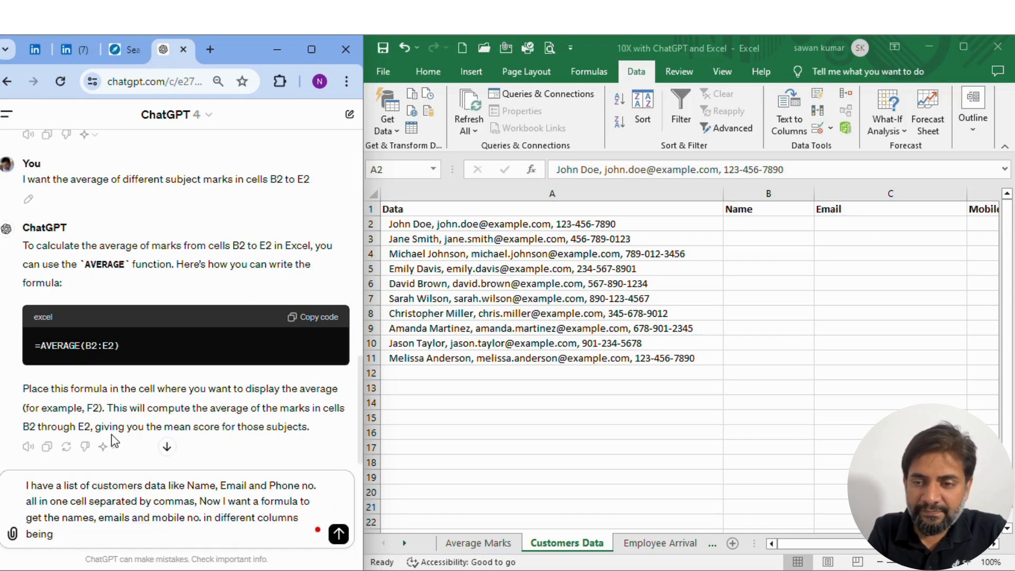
Complete the prompt's text with "B2, C2, and E2" and insert "A2" after "all in one cell"
text(B2, C2,)
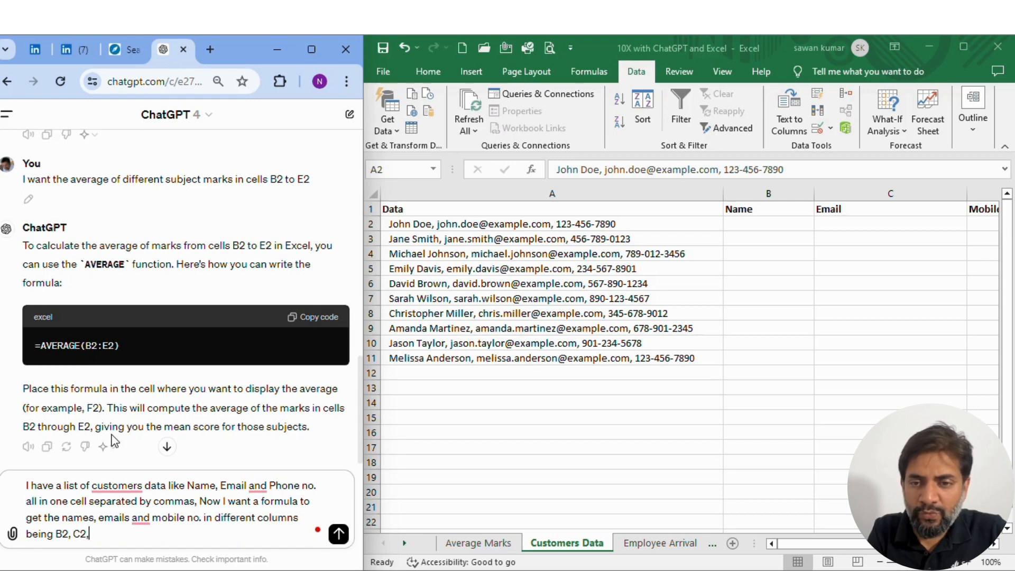
text( and E2)
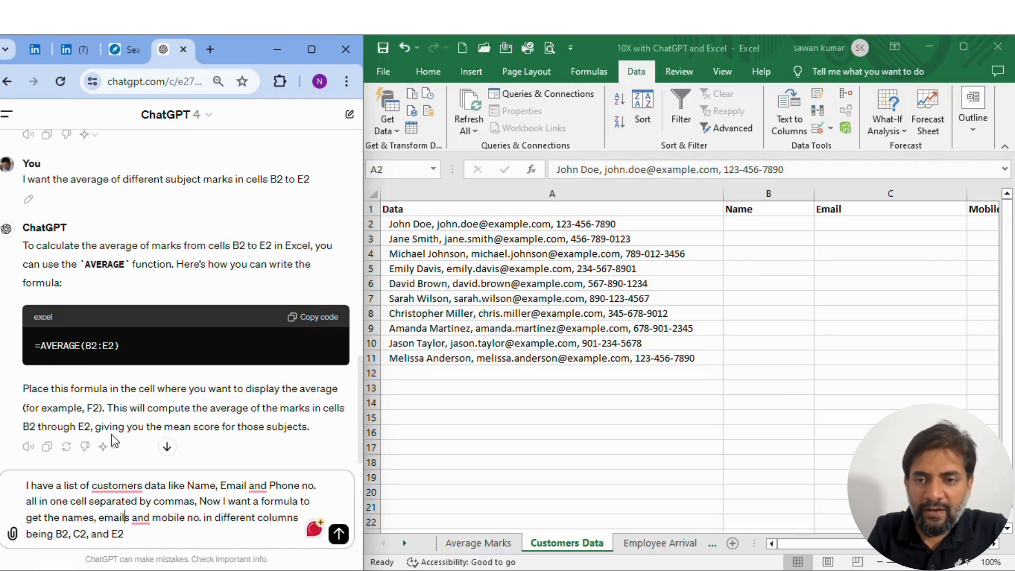
key(Up)
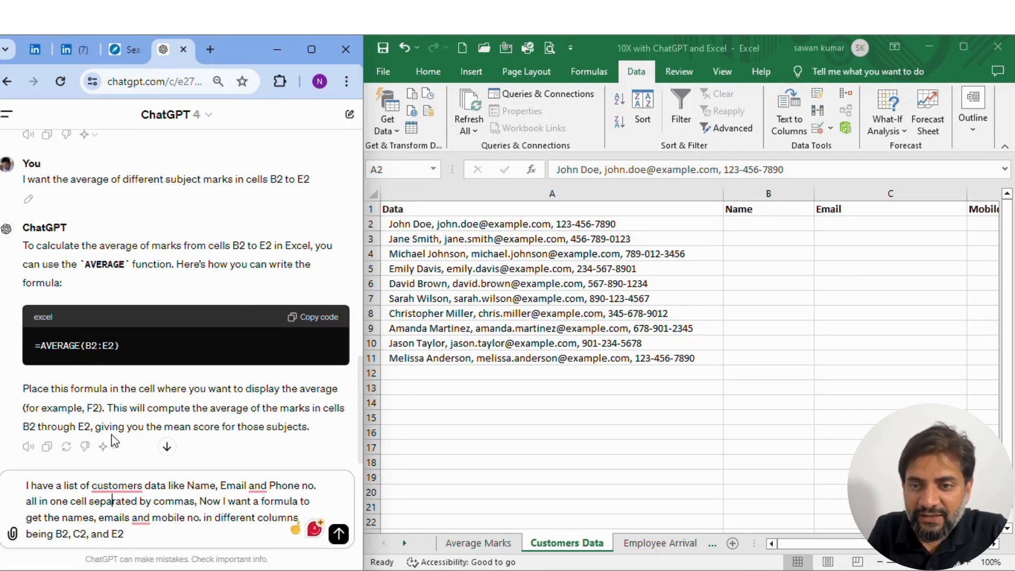
text(A2)
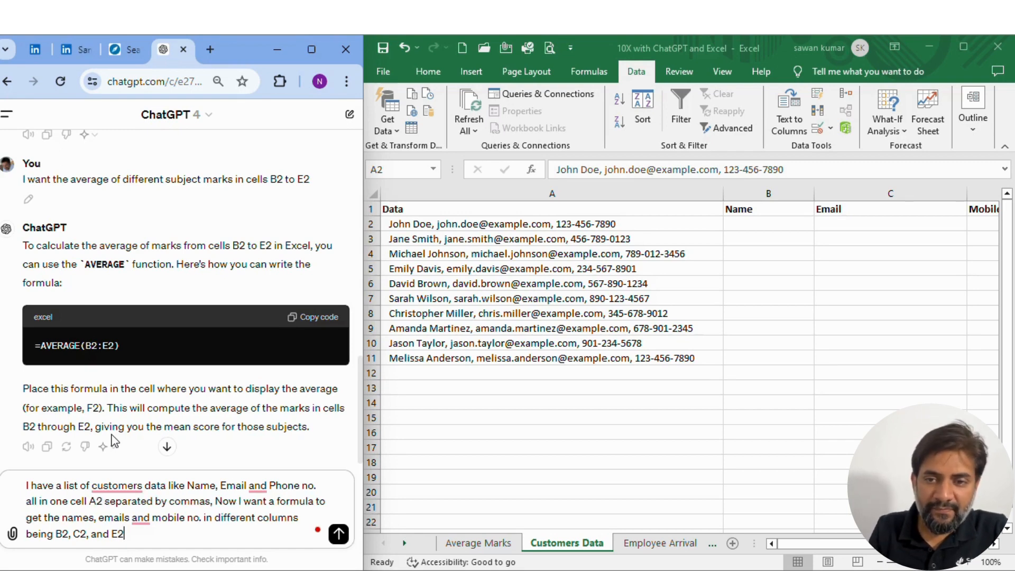
Send the prompt and read through the reply's TEXTSPLIT solution and its formulas for older Excel versions
click(338, 533)
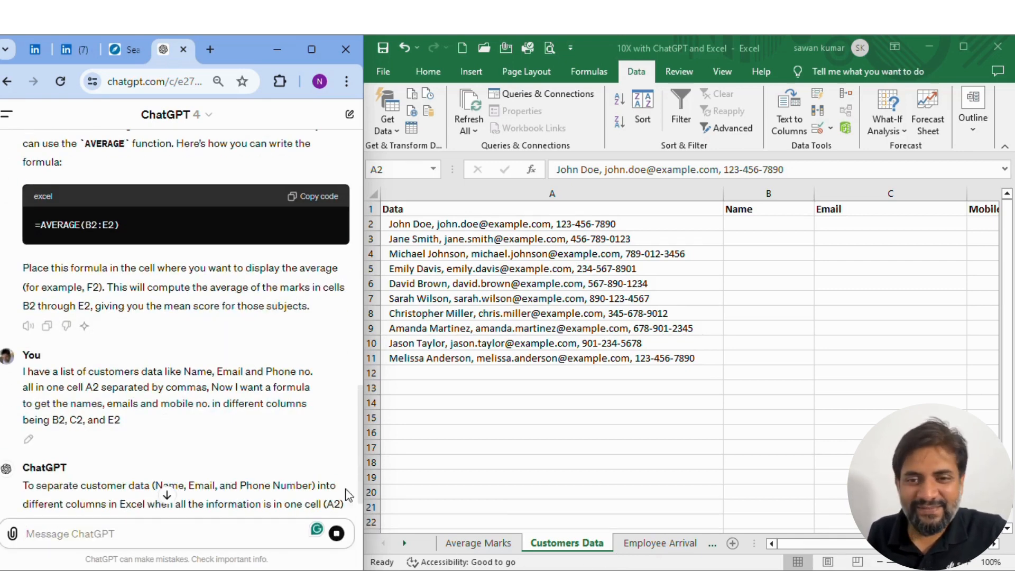
scroll(234, 399, down, 1)
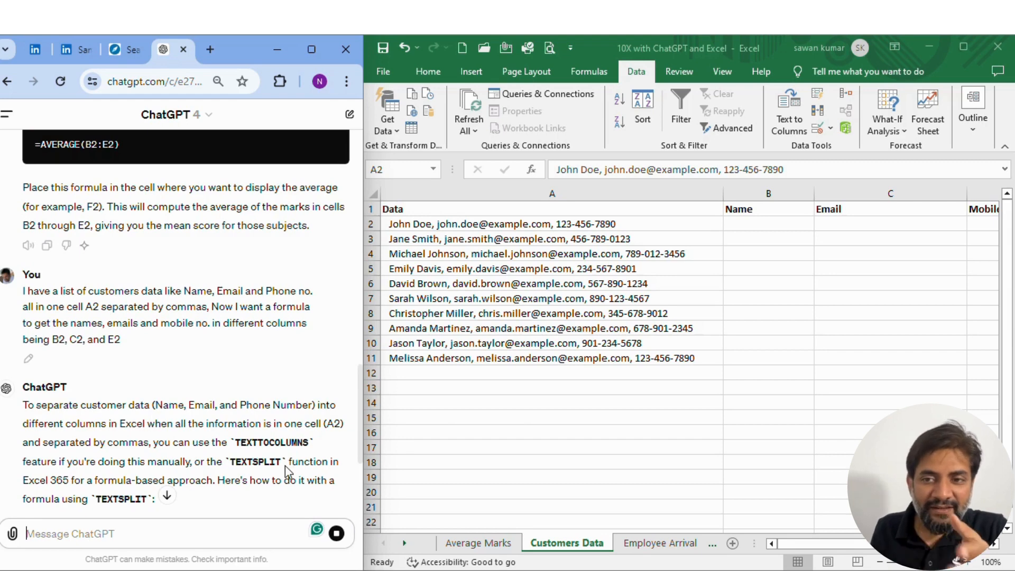
scroll(230, 365, down, 3)
scroll(227, 359, down, 1)
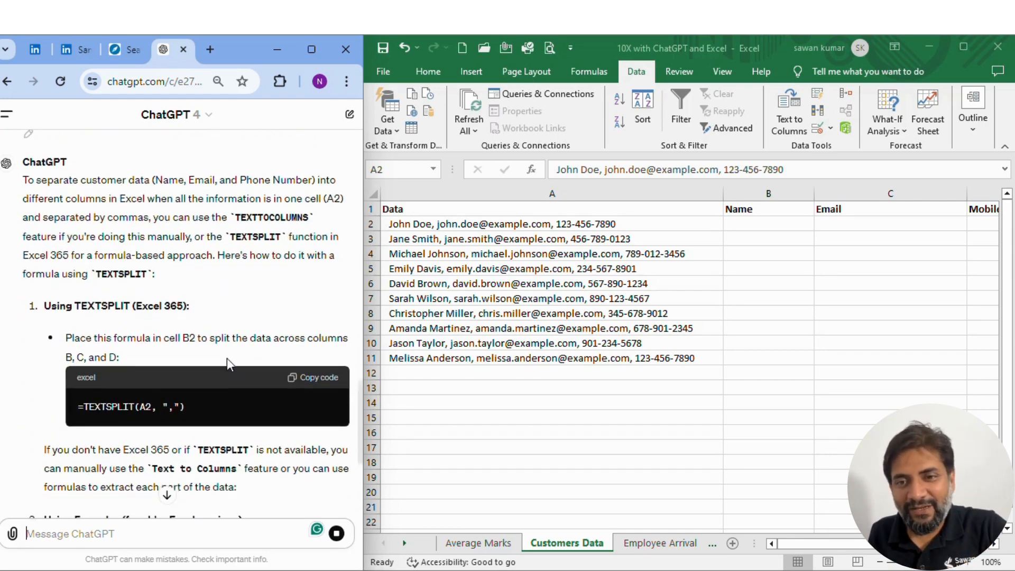
scroll(226, 357, down, 3)
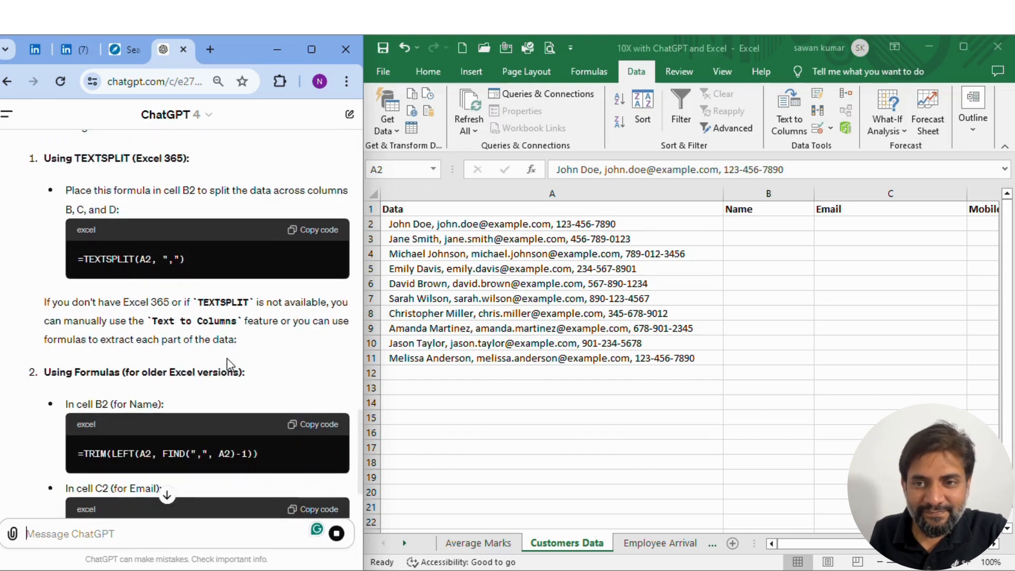
scroll(227, 358, down, 2)
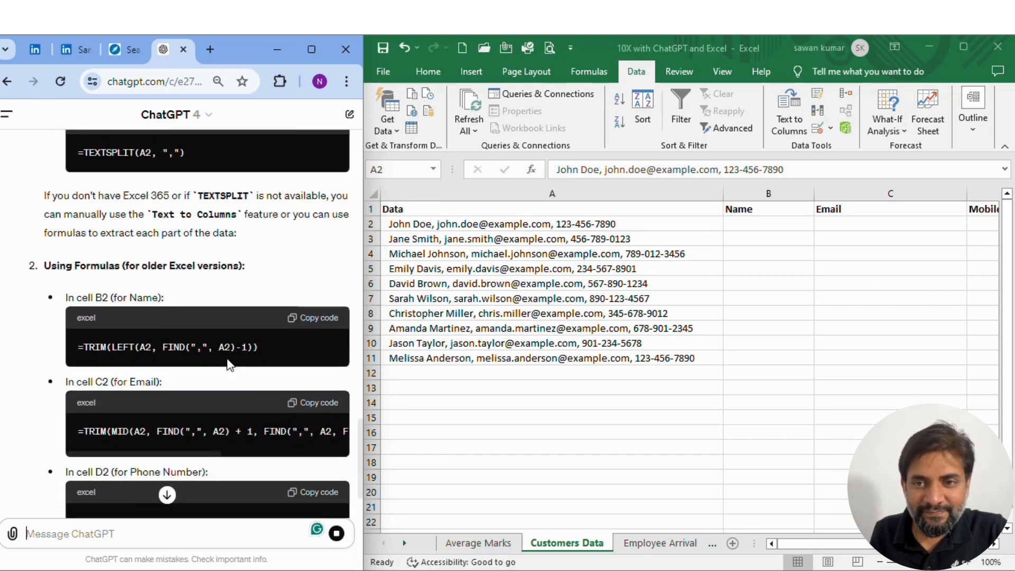
scroll(229, 364, up, 3)
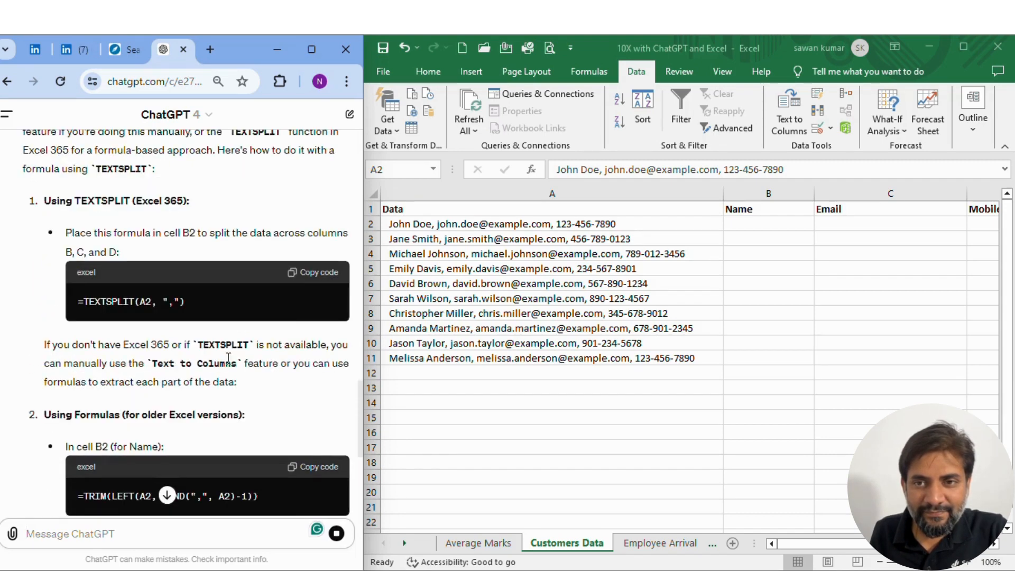
scroll(227, 358, down, 7)
scroll(119, 290, up, 4)
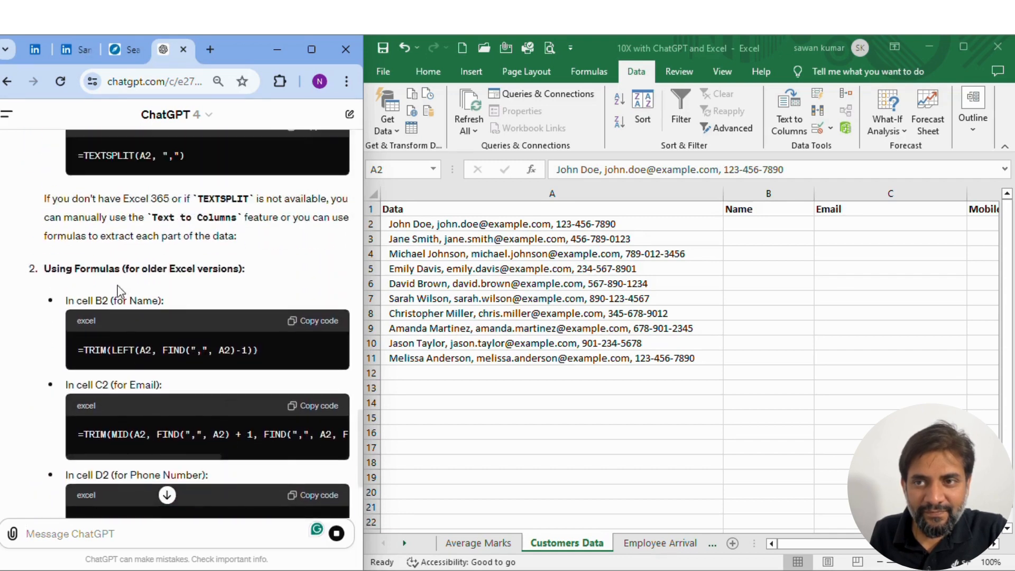
drag(44, 269, 246, 280)
click(262, 286)
scroll(257, 285, up, 3)
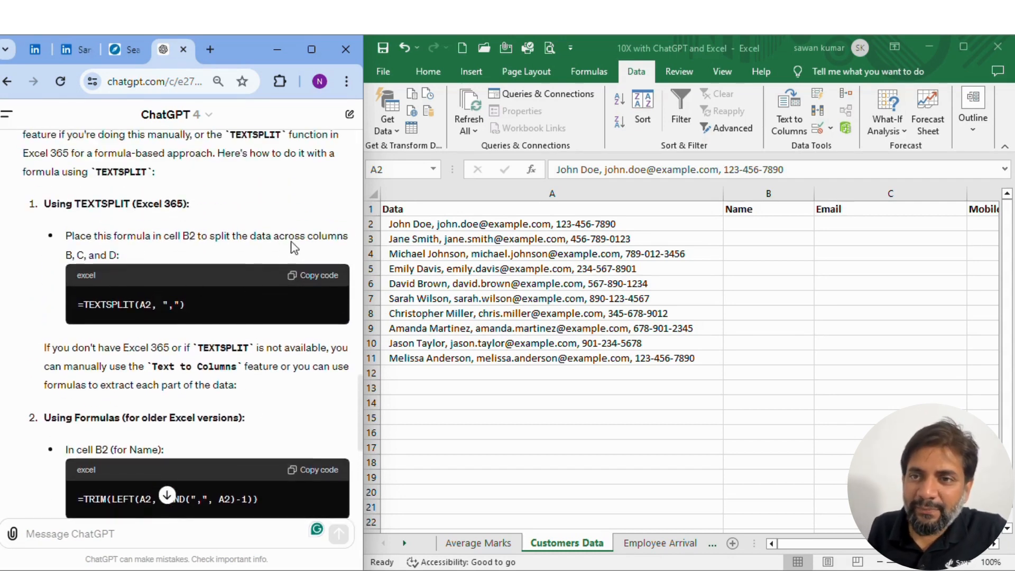
Try ChatGPT's formula =TEXTSPLIT(A2, ",") in cell B2, recheck the entry, and clear the cell
click(317, 280)
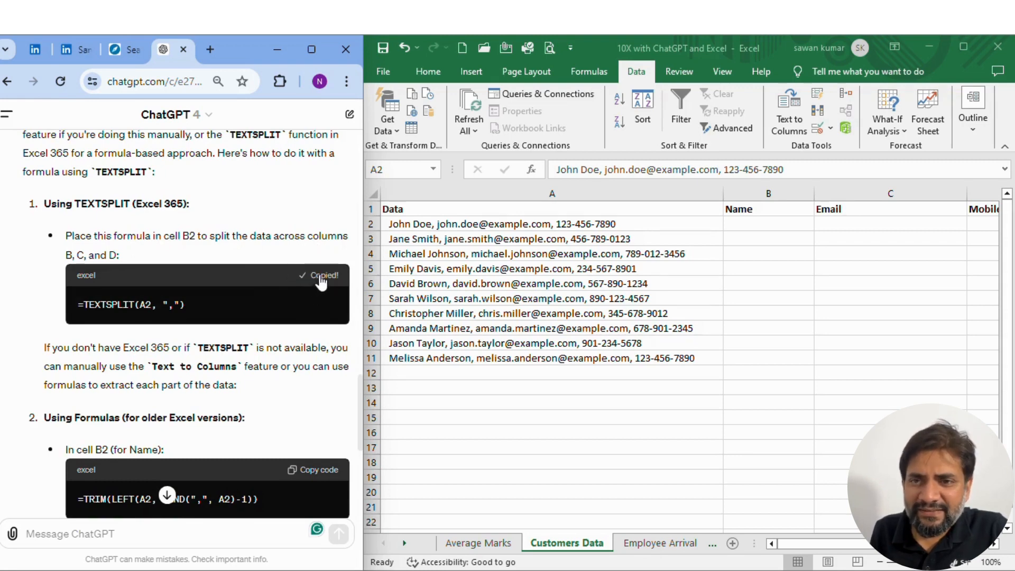
double_click(761, 224)
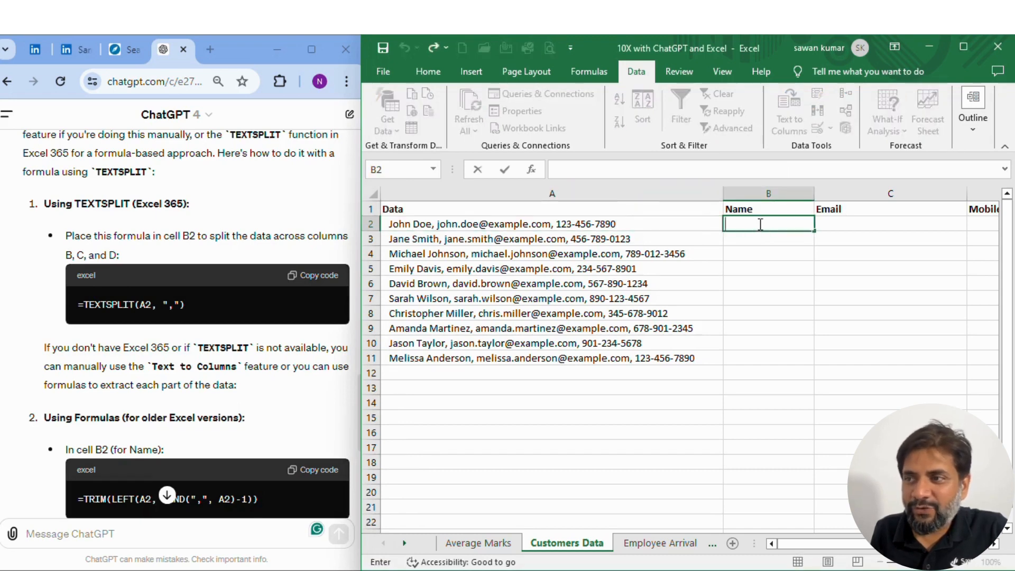
key(ctrl+v)
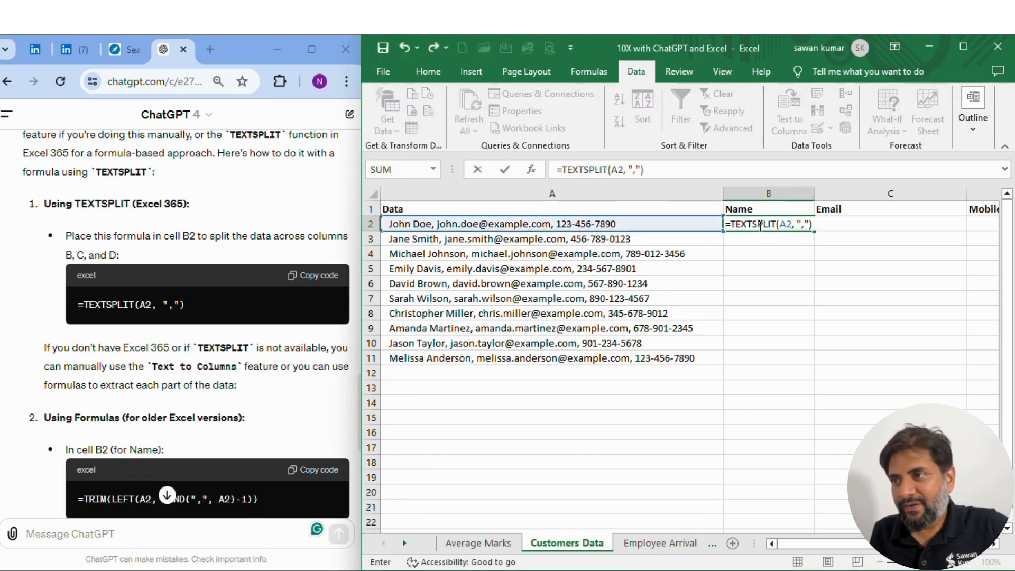
key(Return)
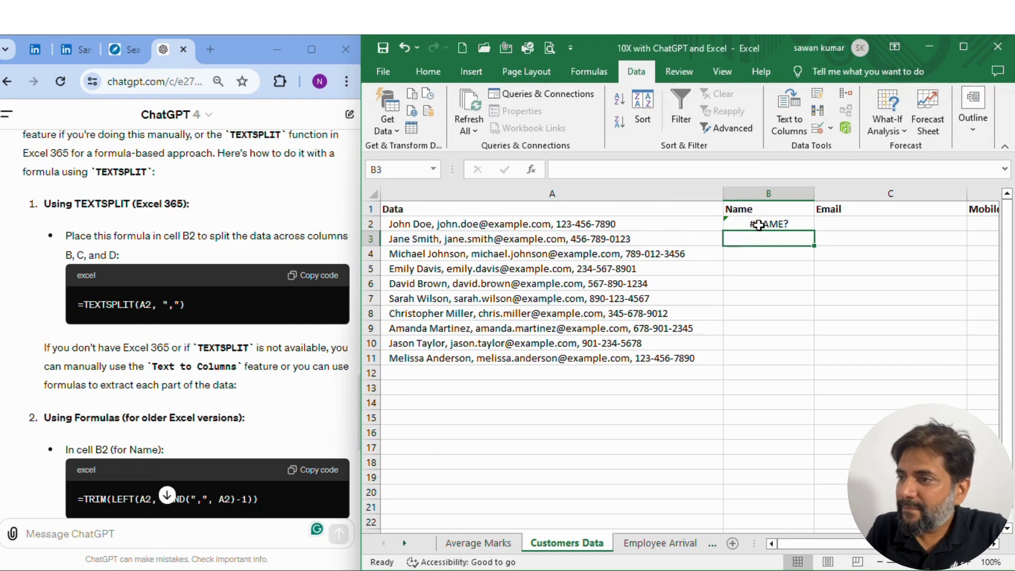
click(760, 225)
double_click(761, 225)
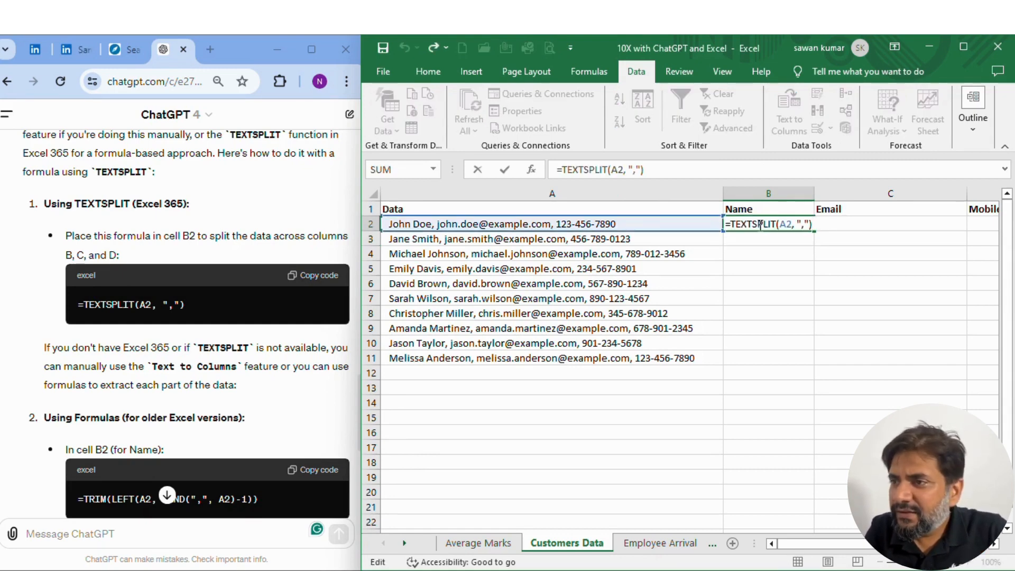
key(Return)
click(759, 225)
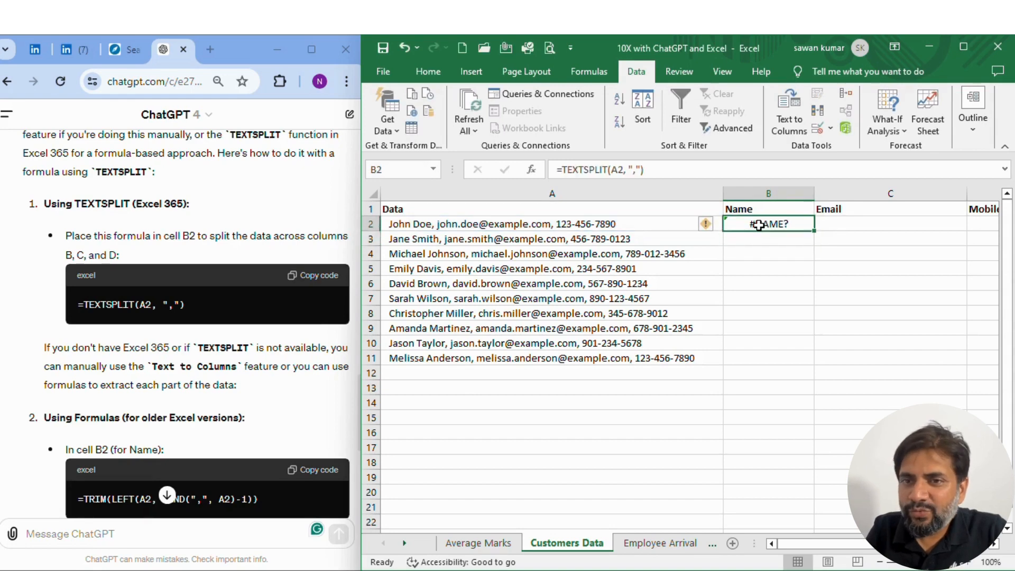
key(Delete)
Copy the older-version name formula =TRIM(LEFT(A2, FIND(",", A2)-1)) from ChatGPT and enter it in cell B2
scroll(203, 315, down, 1)
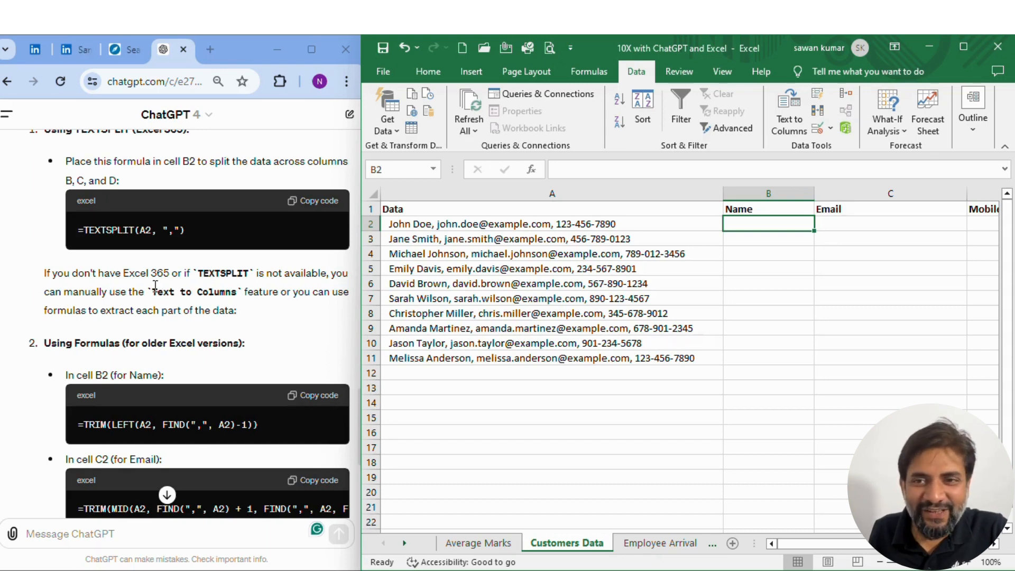
scroll(155, 290, down, 2)
click(311, 251)
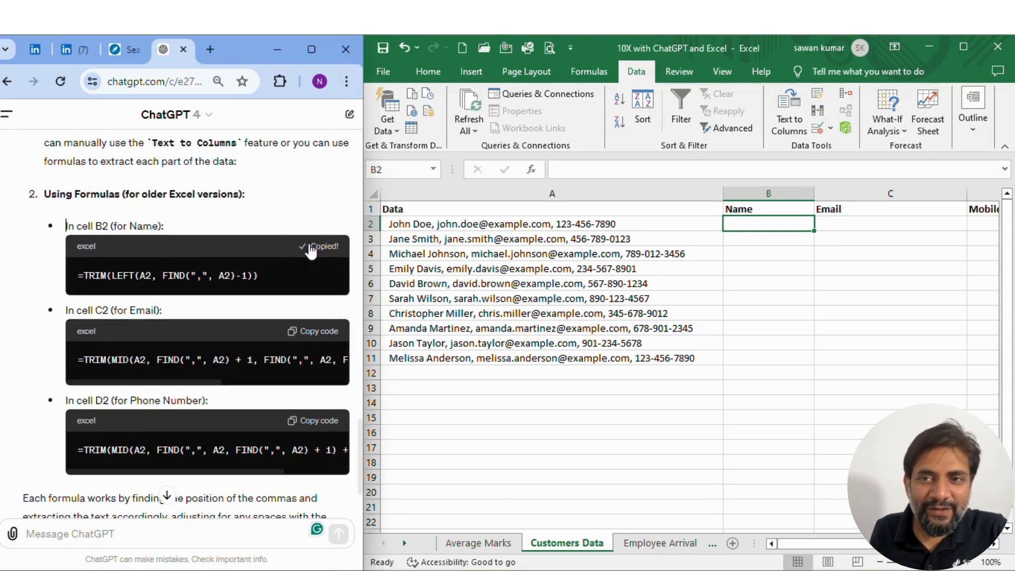
click(770, 223)
double_click(773, 224)
key(ctrl+v)
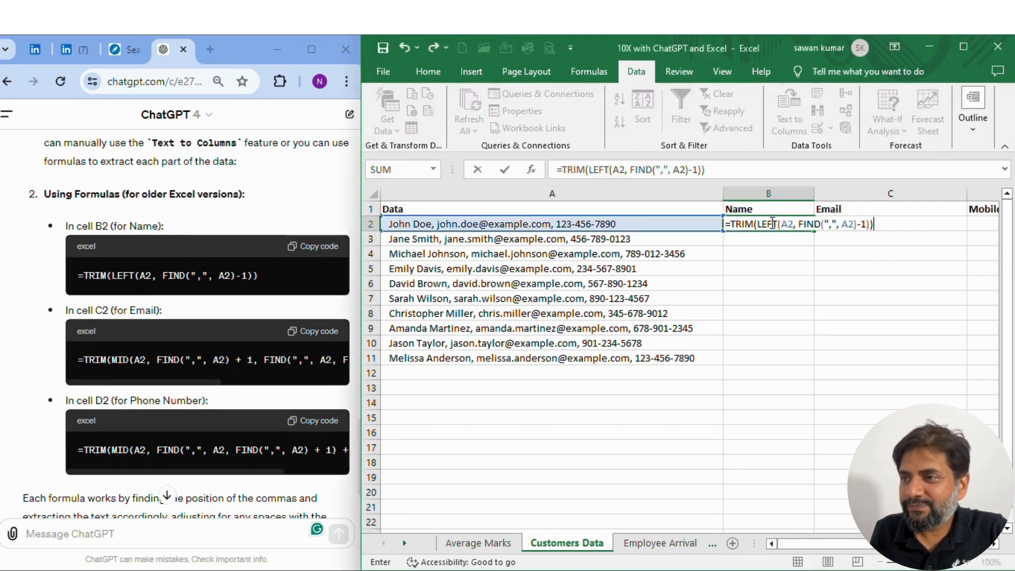
key(Return)
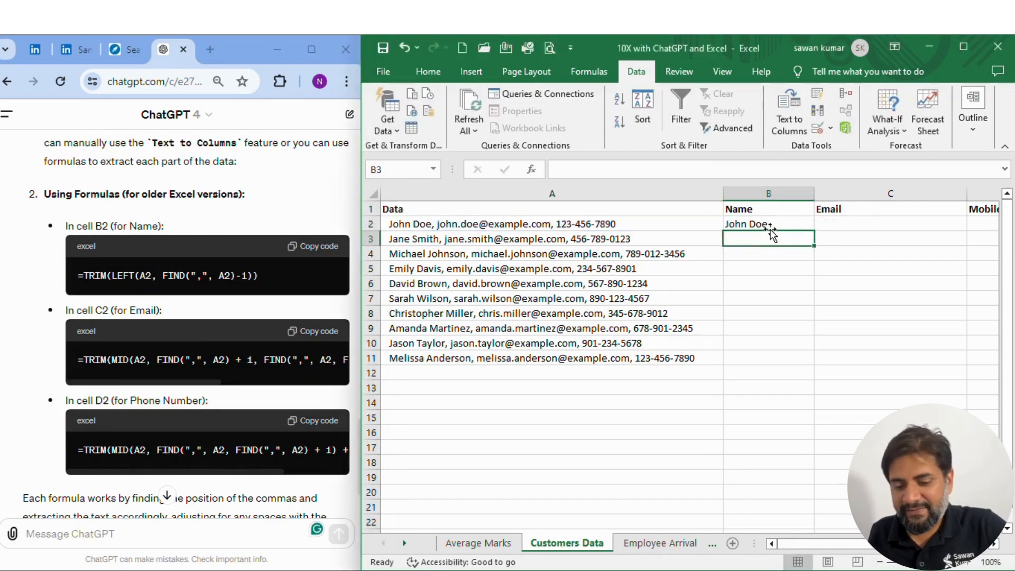
Copy ChatGPT's email formula, which uses TRIM, MID and FIND on A2, and enter it in cell C2
click(317, 333)
click(827, 226)
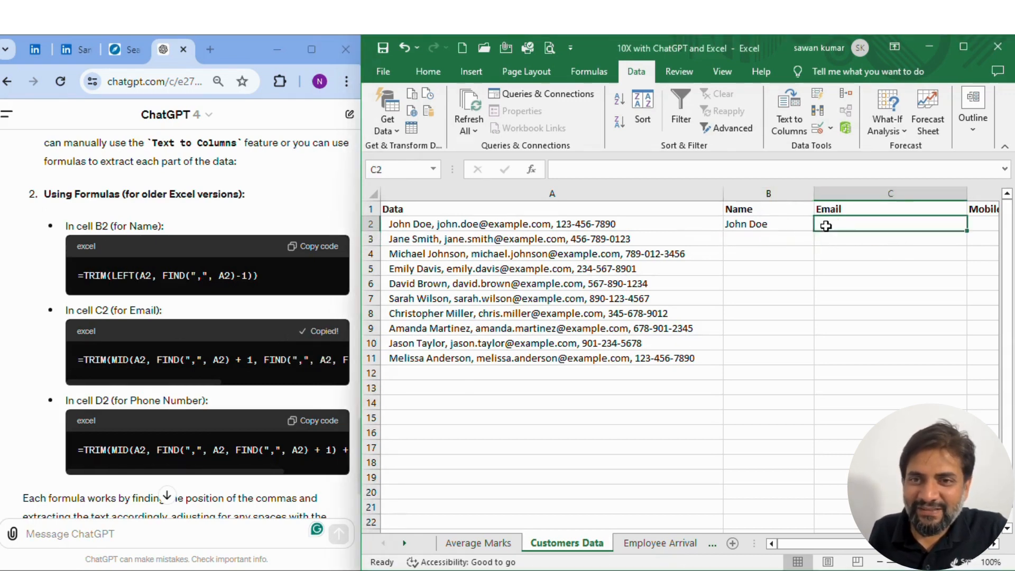
double_click(827, 227)
key(ctrl+v)
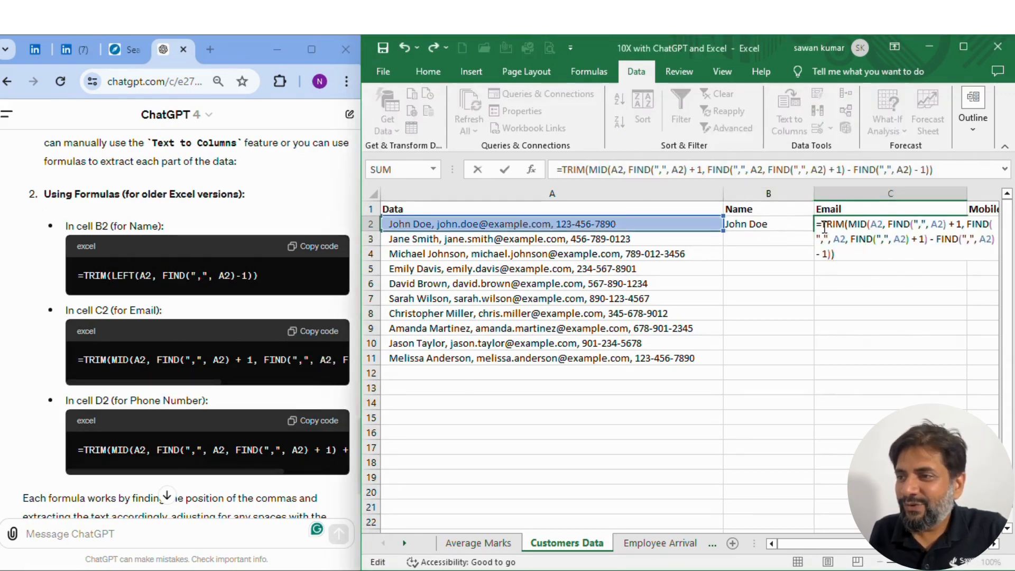
key(Return)
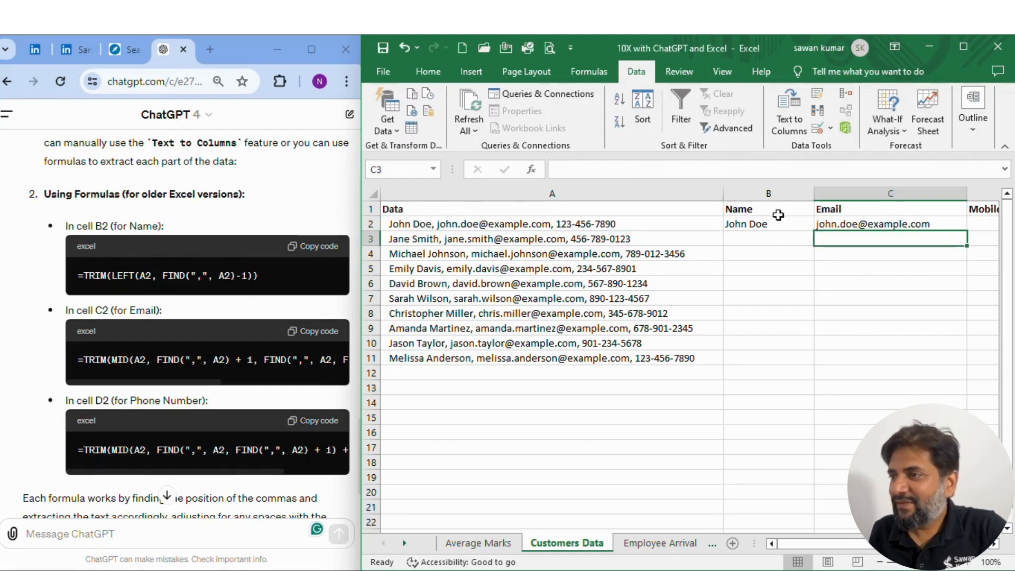
Copy ChatGPT's phone number formula =TRIM(MID(A2, FIND(",", A2, FIND(",", A2) + 1) + 1, LEN(A2))) and enter it in cell D2
click(318, 421)
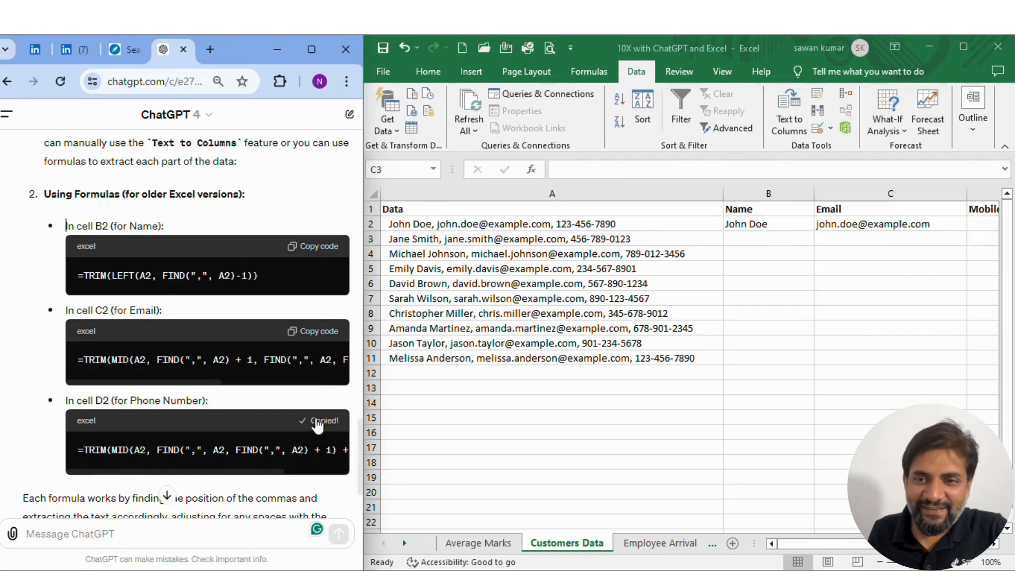
click(876, 223)
key(Right)
key(F2)
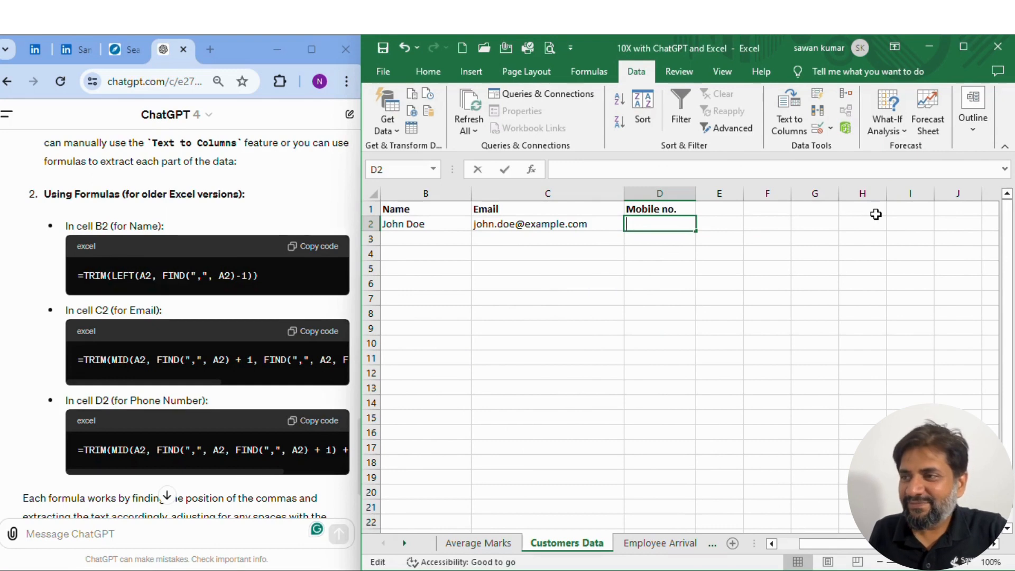
key(ctrl+v)
key(Return)
Review the name, email and mobile number formulas in B2, C2 and D2 against the combined data in A2
key(Up)
key(Left)
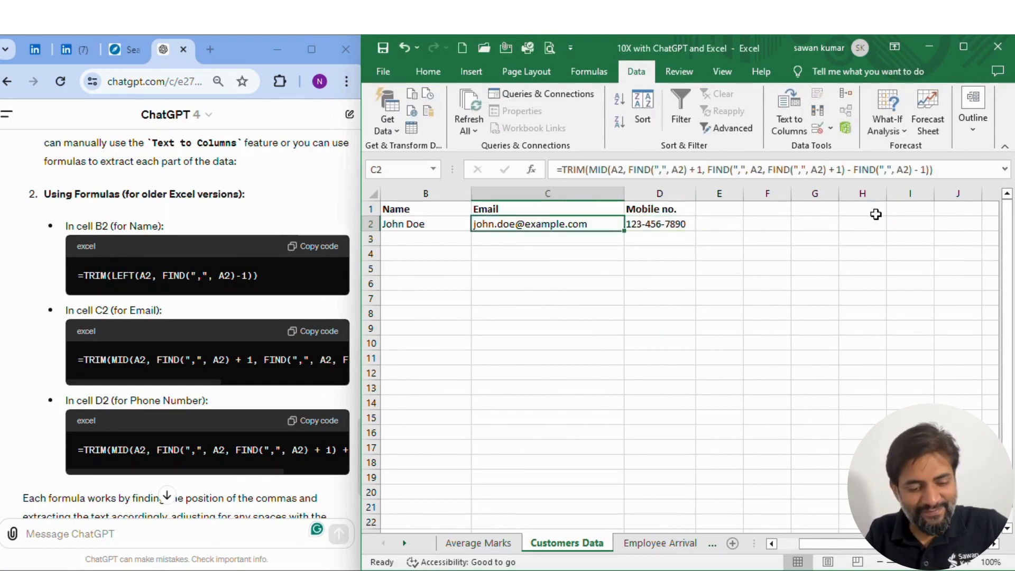
key(Left)
key(Left)
key(Right)
key(Right)
key(Right)
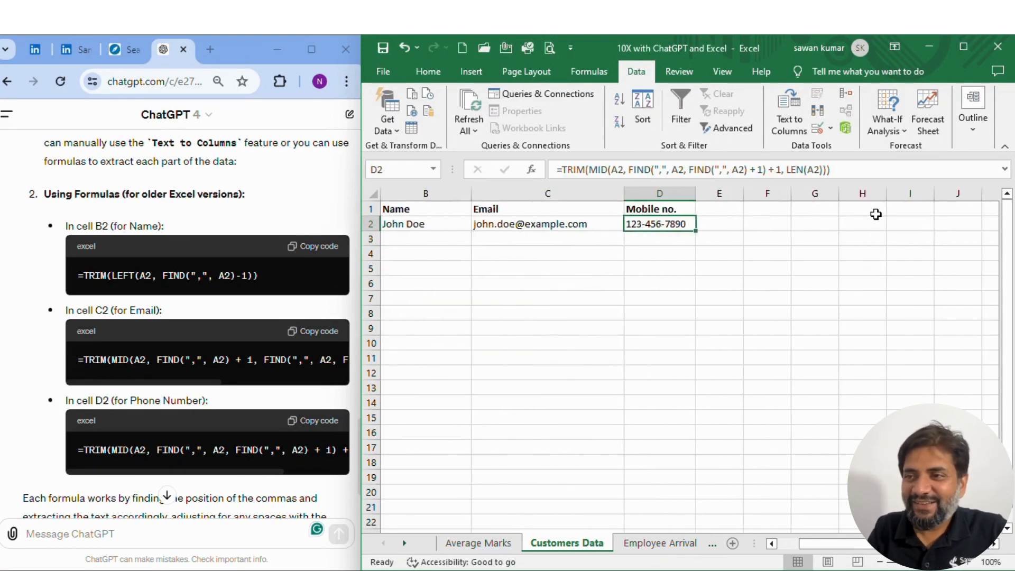
key(Left)
key(Left)
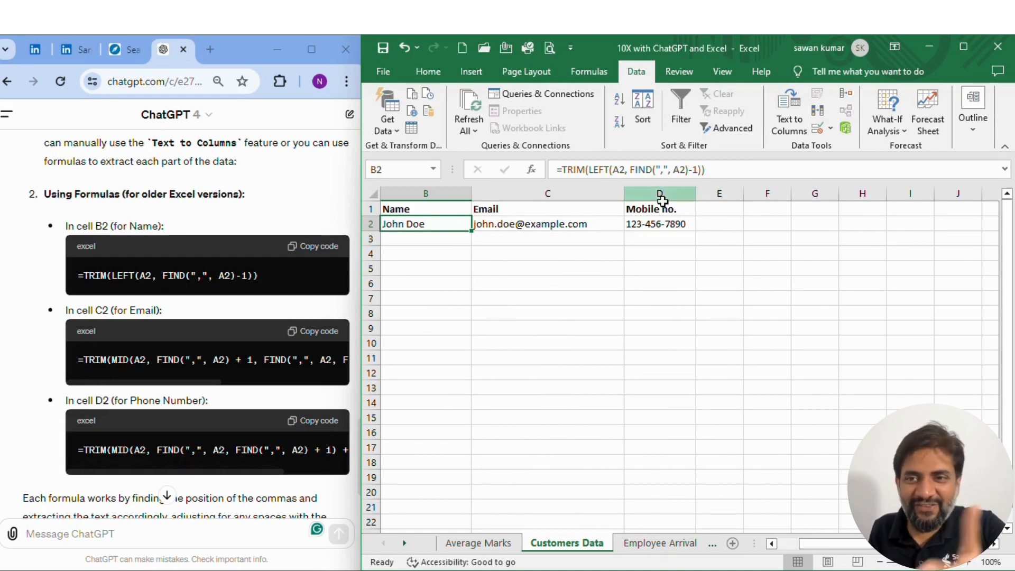
click(586, 223)
key(Left)
key(Left)
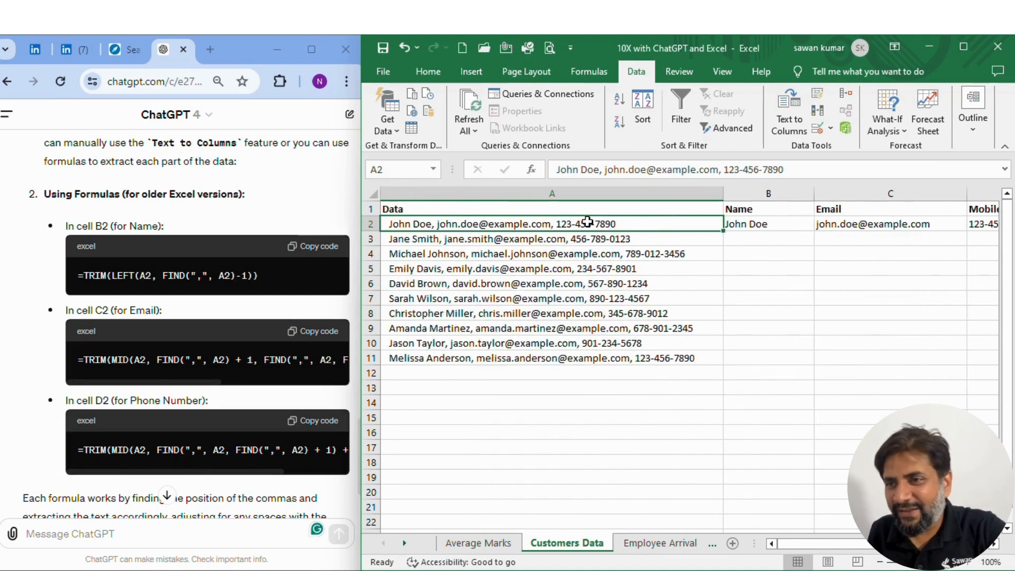
key(Right)
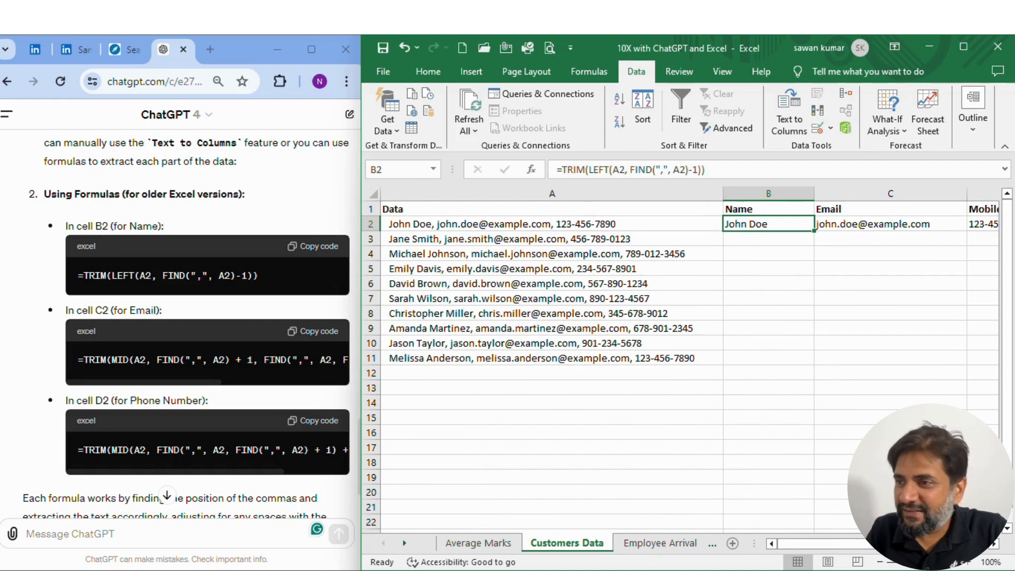
Narrow the Data column A and fill the formulas in B2:D2 down to row 11
scroll(587, 222, right, 3)
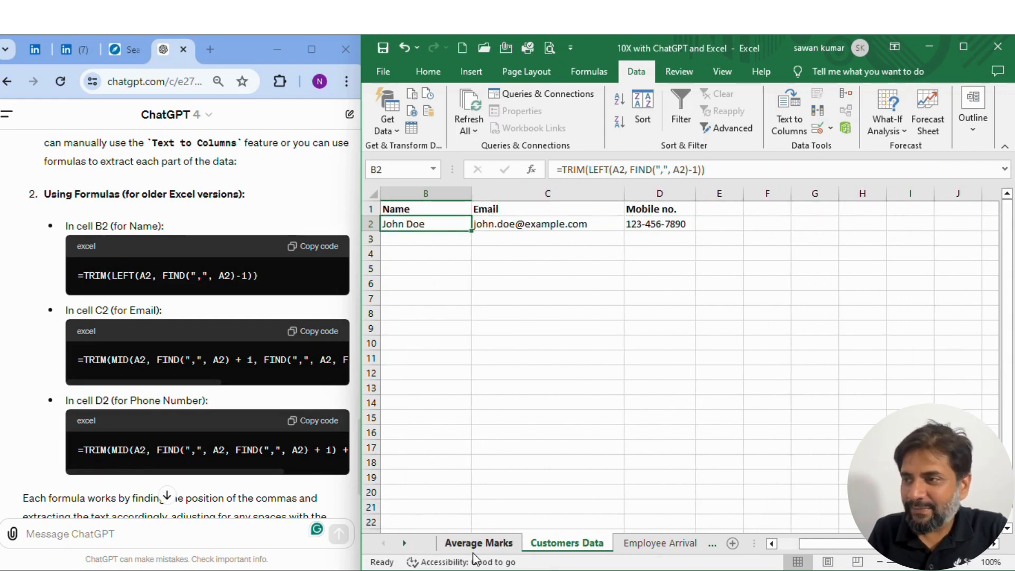
key(shift+Right)
key(shift+Right)
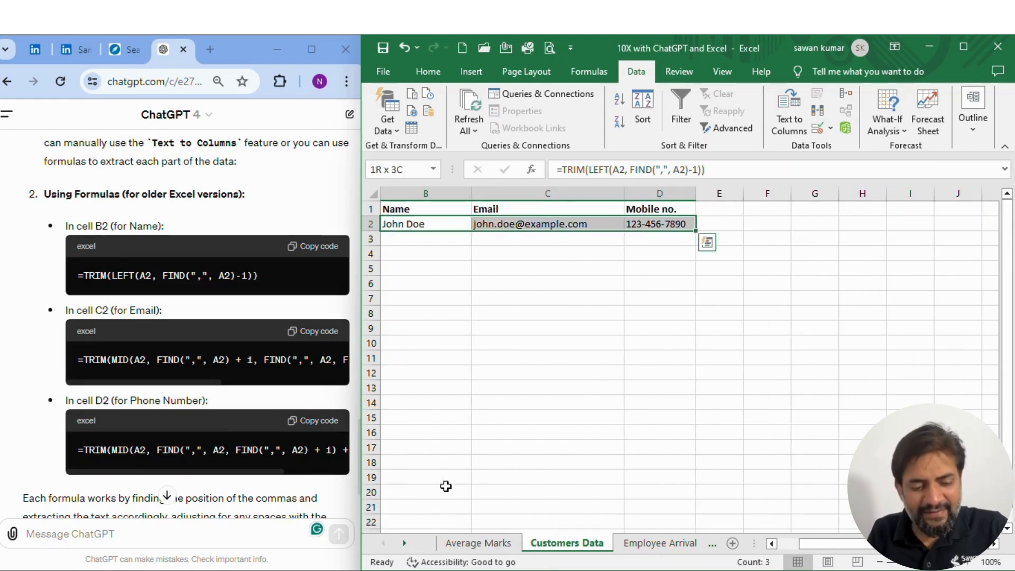
scroll(893, 290, left, 3)
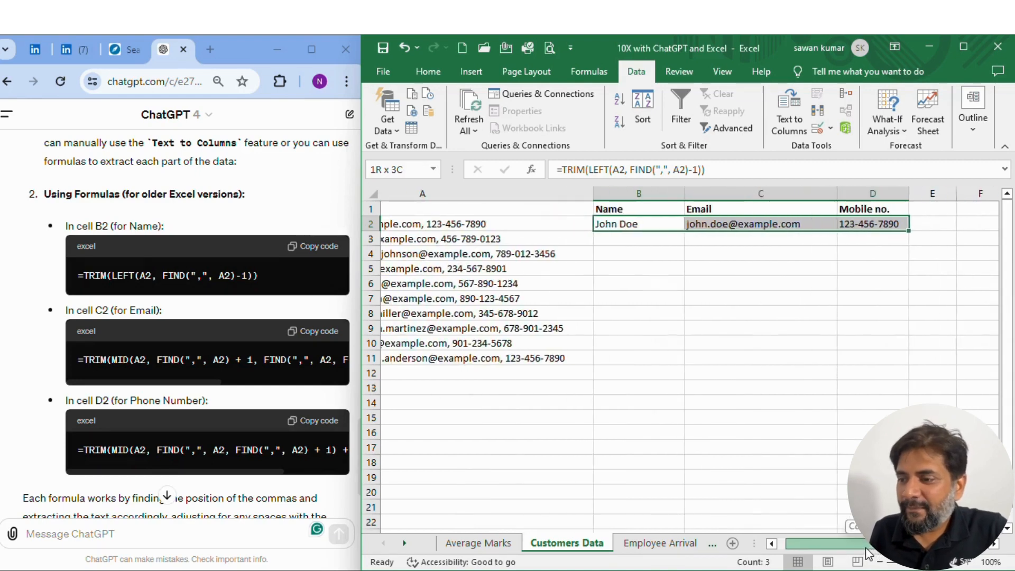
scroll(893, 290, right, 2)
scroll(893, 289, left, 2)
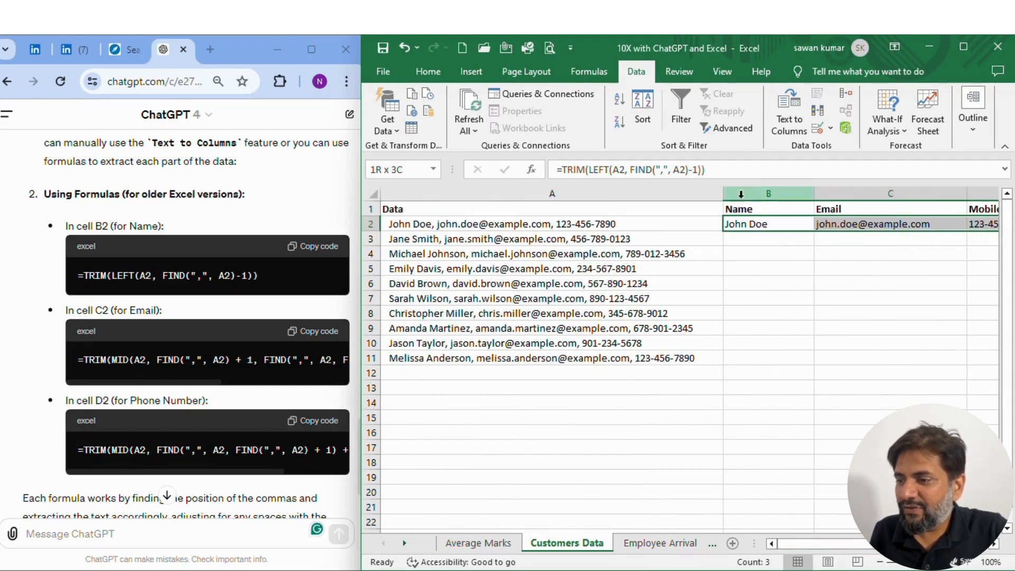
drag(723, 200, 616, 200)
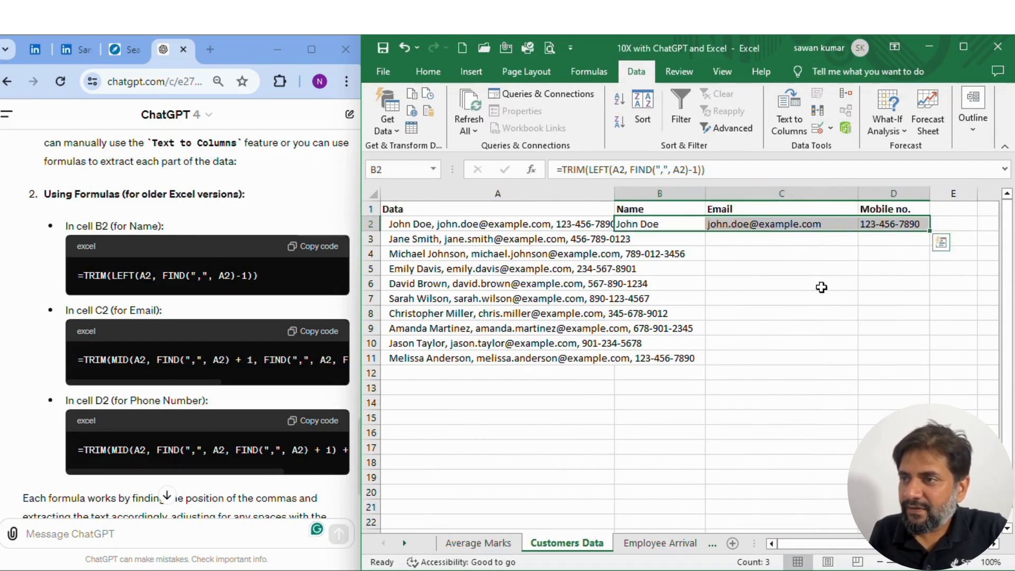
drag(932, 232, 938, 362)
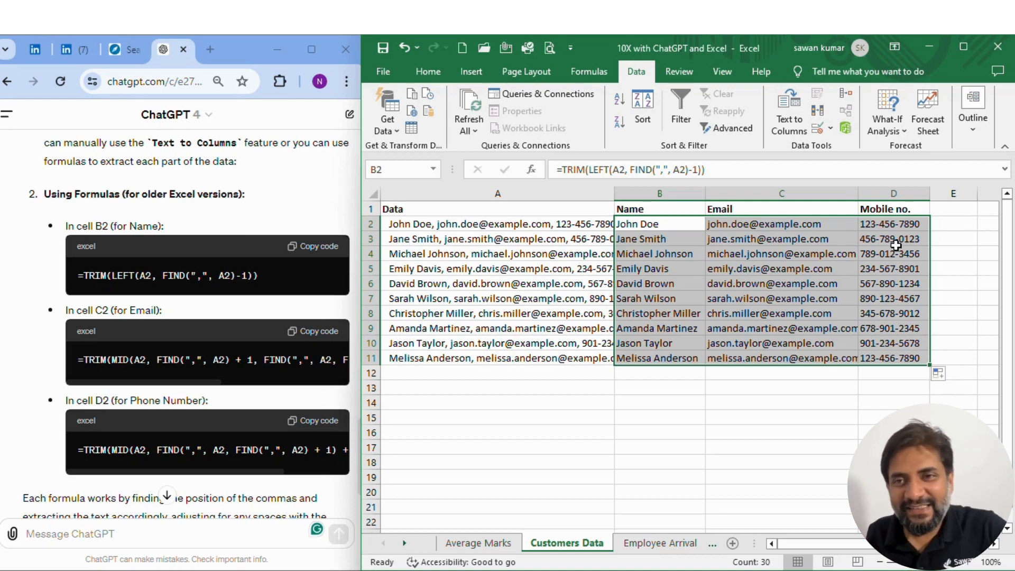
click(589, 323)
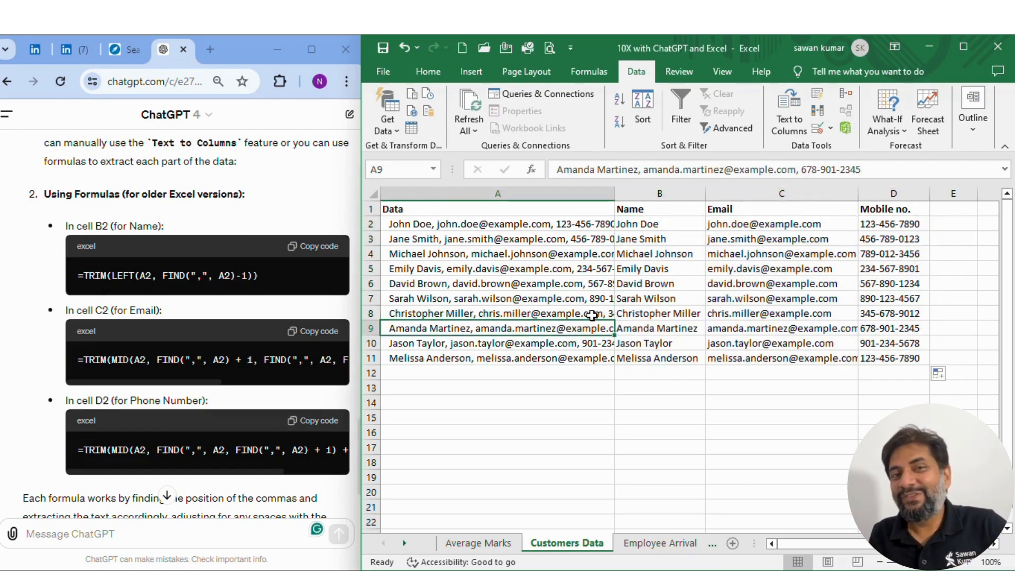
Switch to the Employee Arrival sheet and review the Employee Name, Login Time and Arrival columns
key(ctrl+Page_Down)
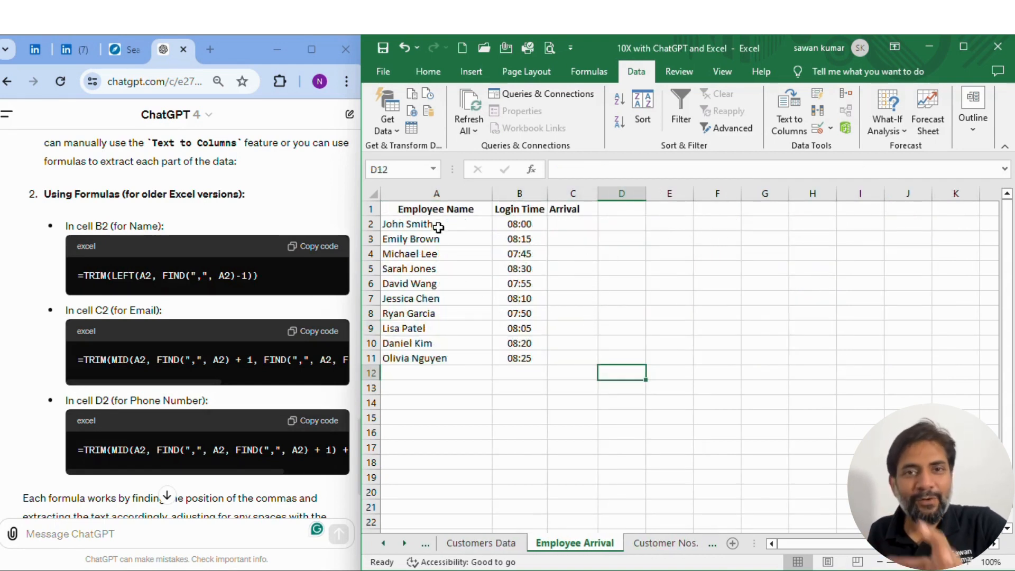
drag(439, 224, 454, 359)
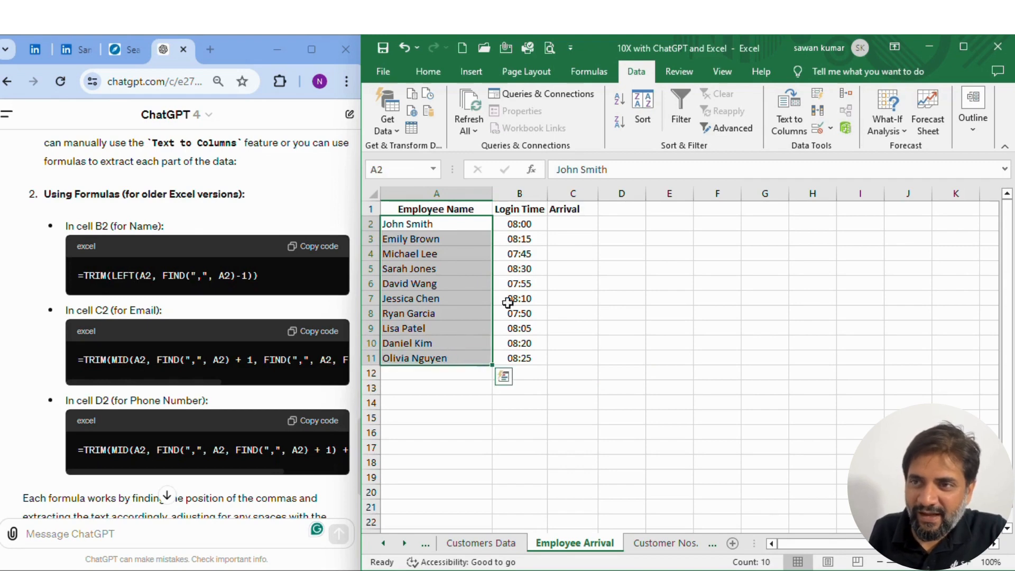
drag(516, 224, 506, 361)
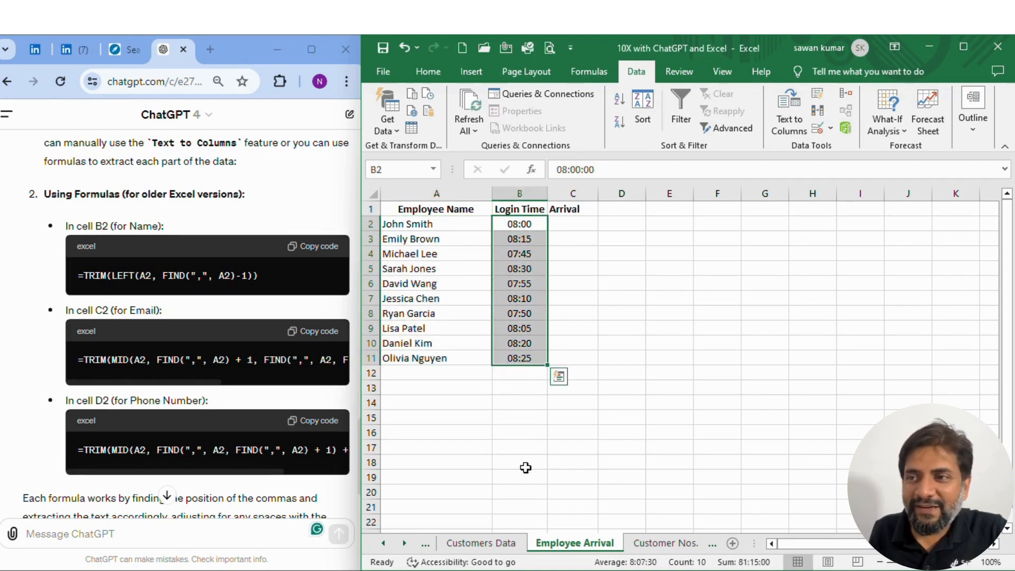
click(519, 299)
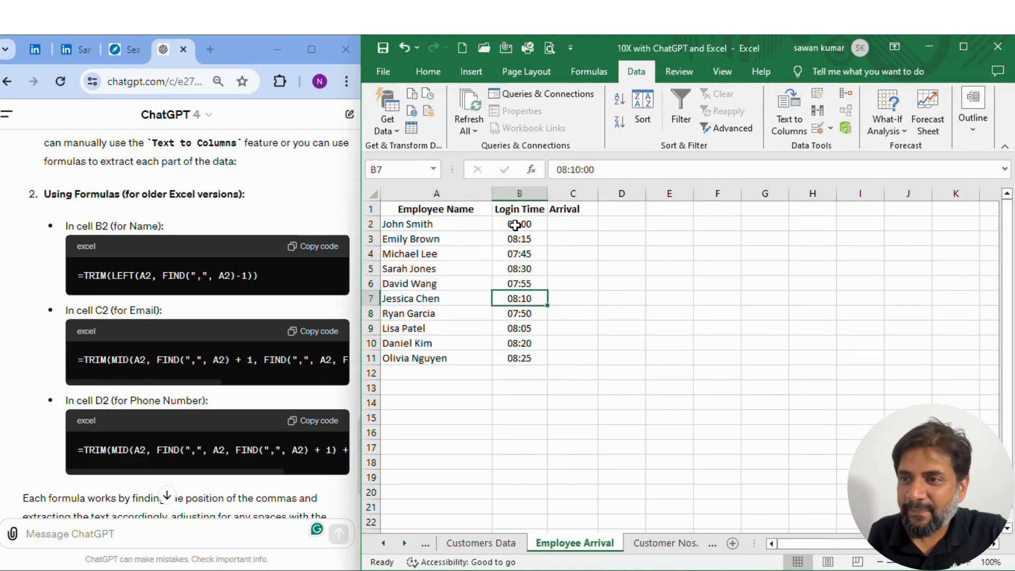
drag(516, 225, 515, 356)
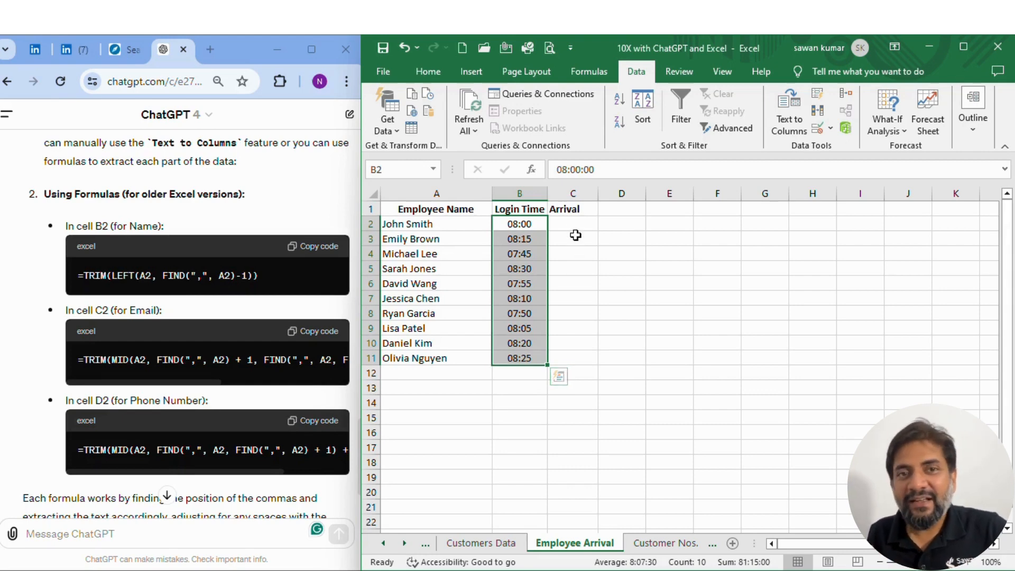
drag(574, 226, 579, 304)
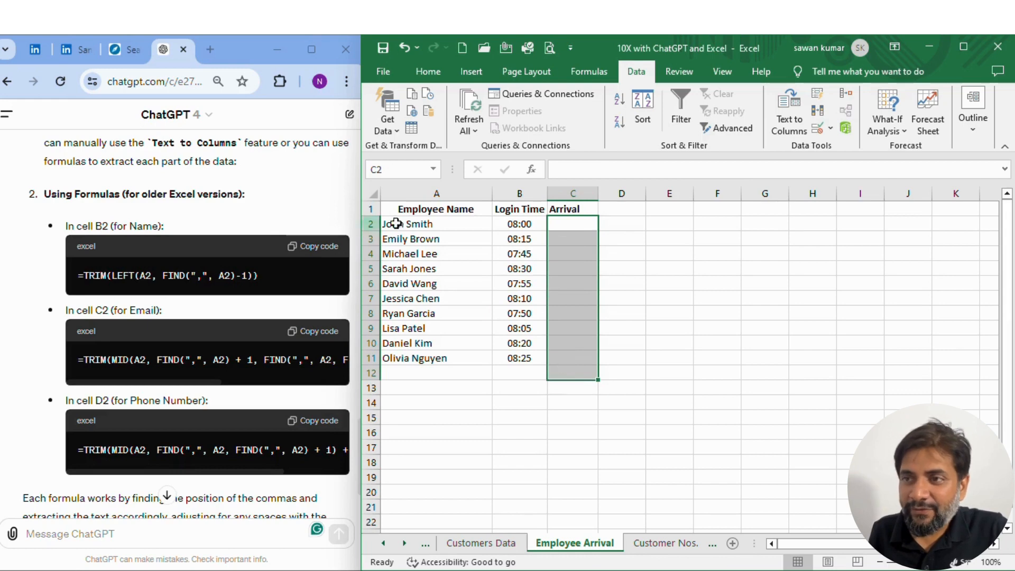
drag(392, 225, 417, 357)
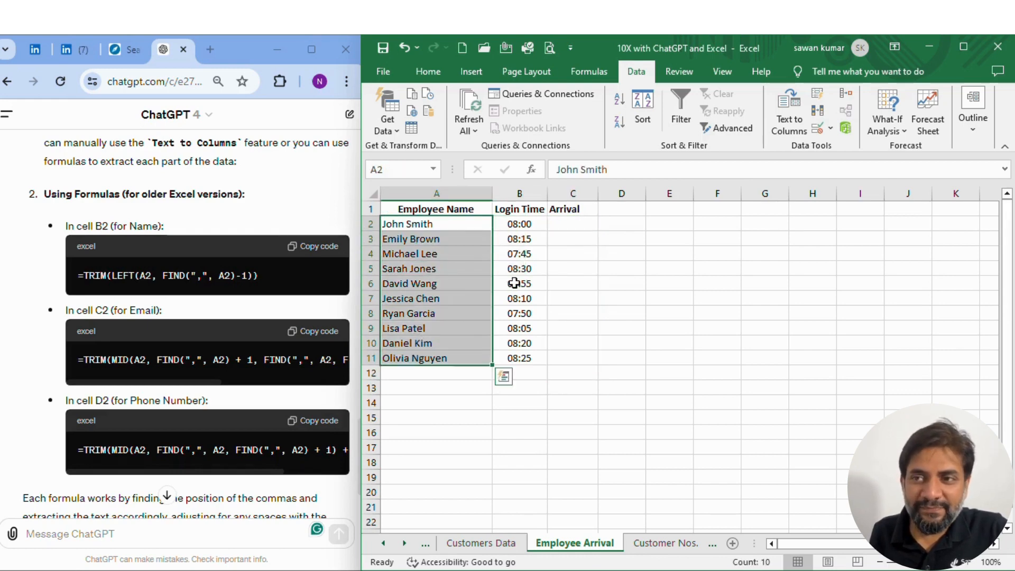
drag(564, 224, 579, 367)
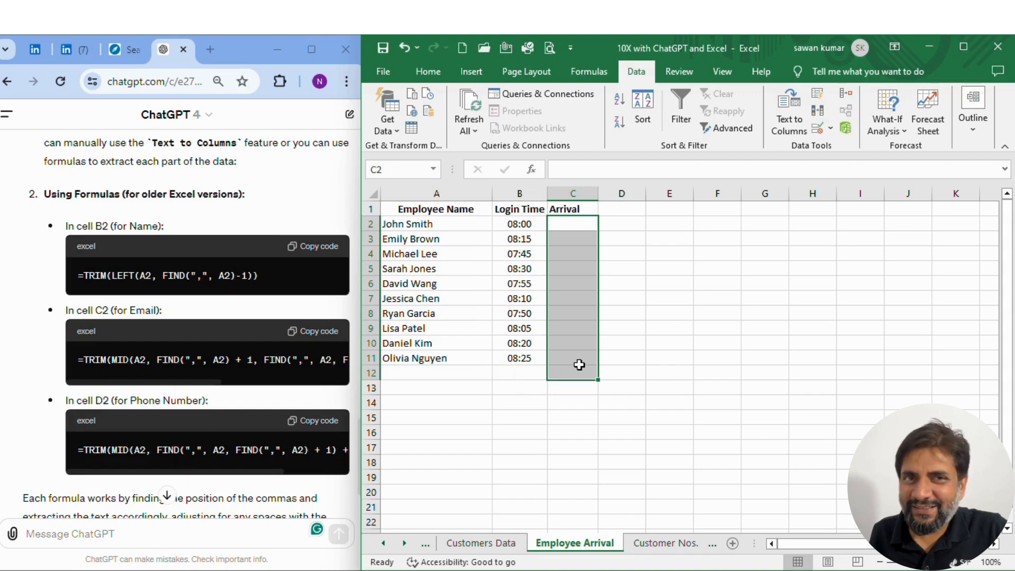
Begin a new ChatGPT prompt with "I have a list of employees in column A starting from cell A2"
click(116, 534)
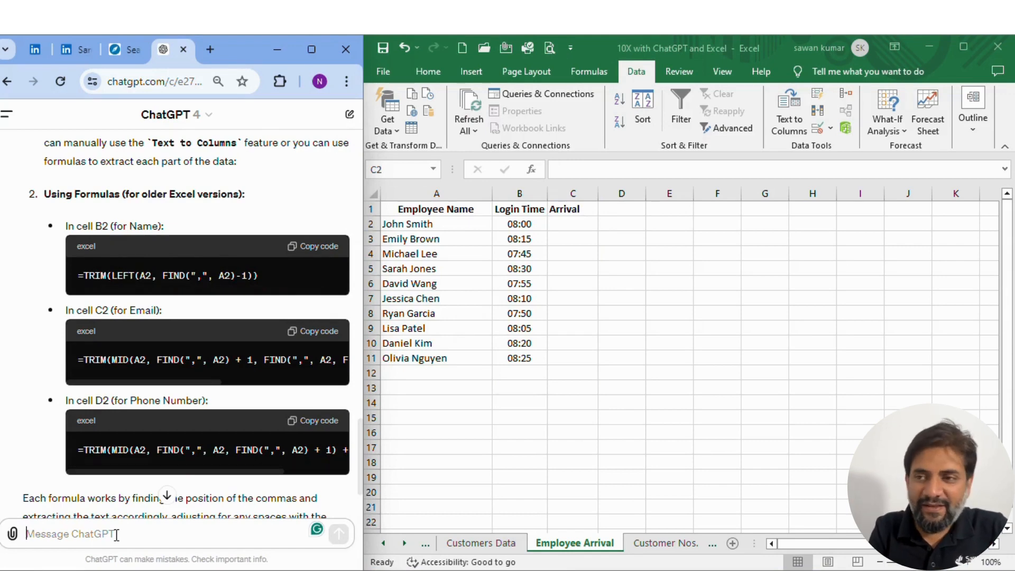
text(I have a list o)
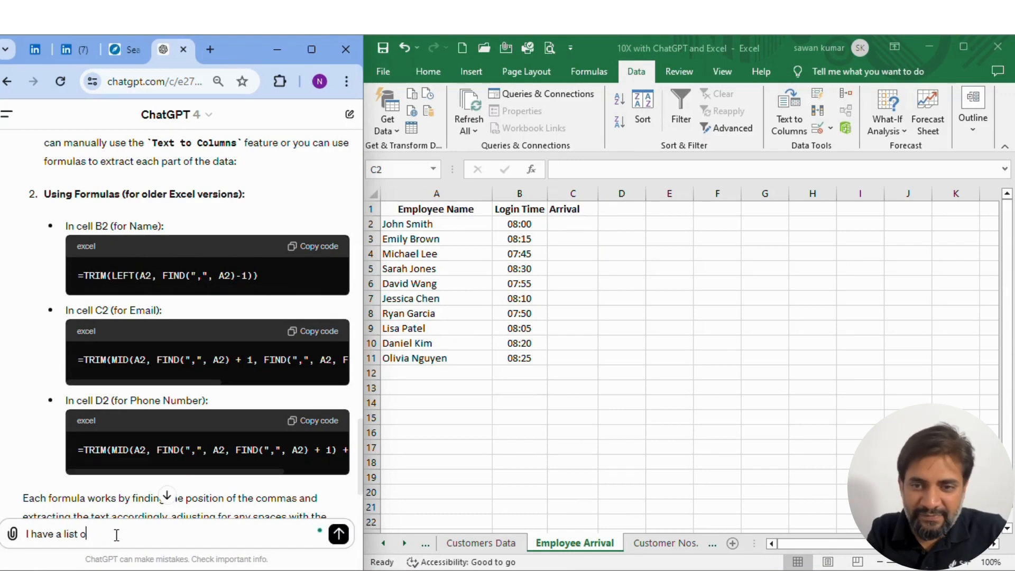
text(f employ)
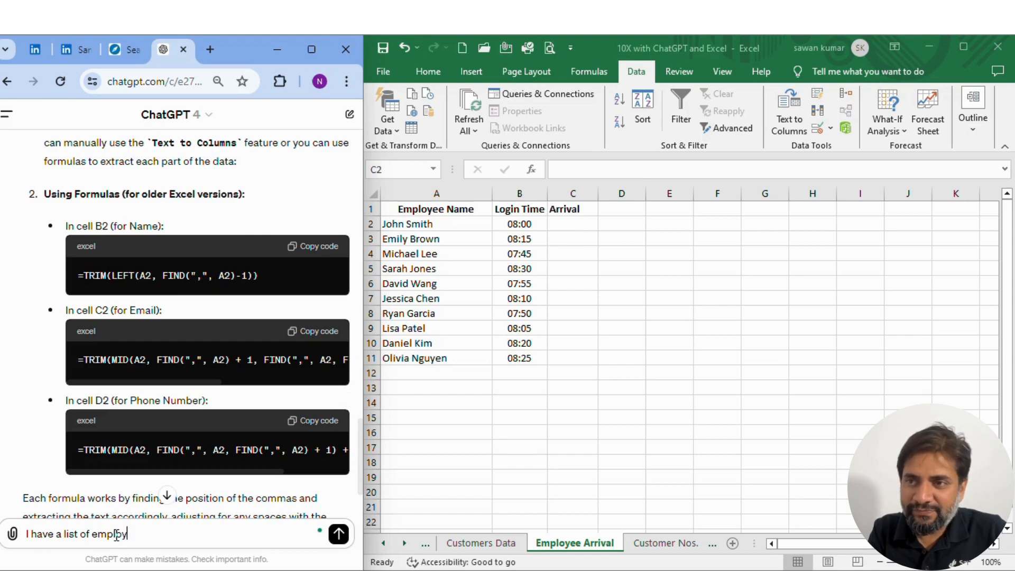
text(ees)
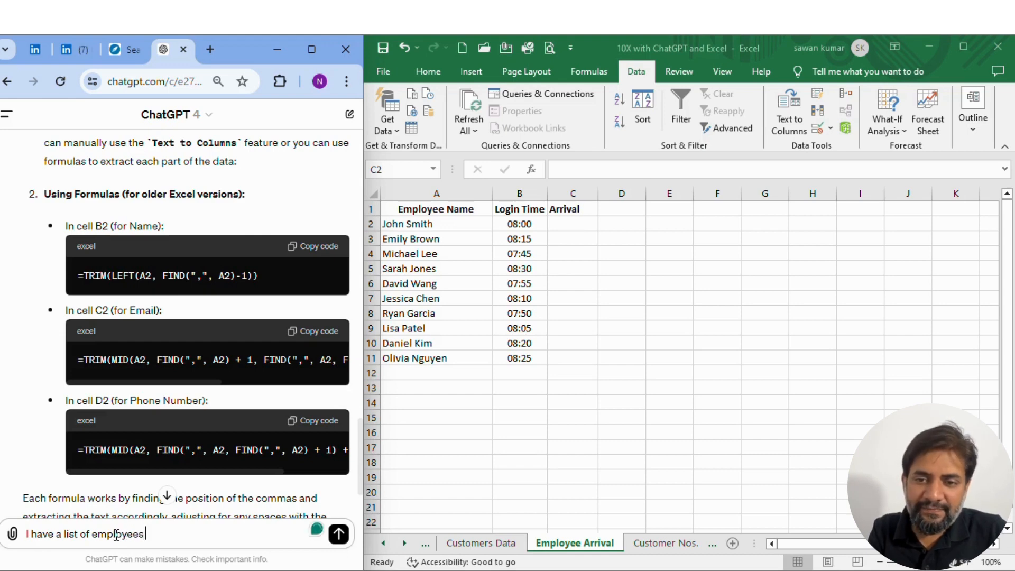
text( with their)
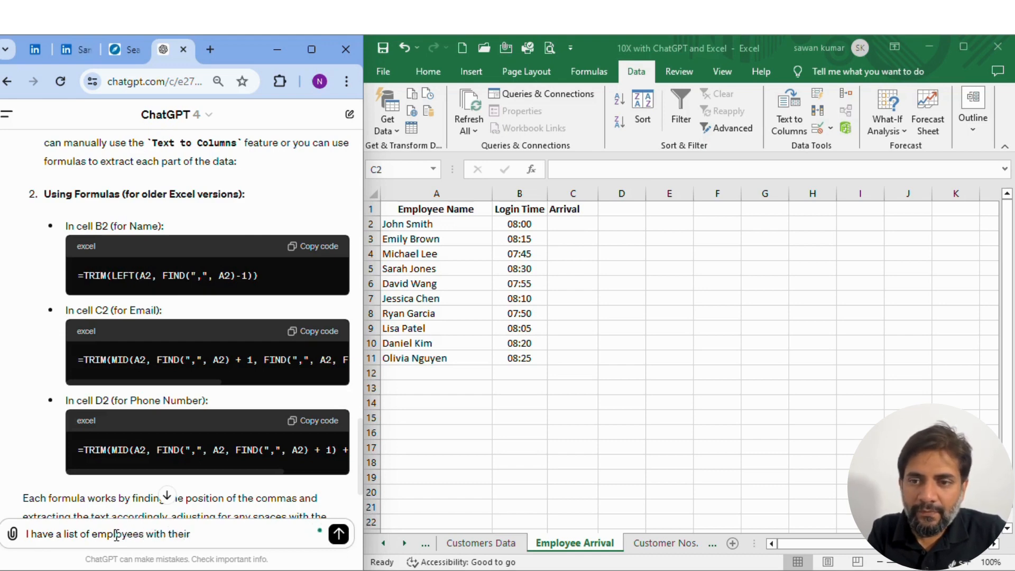
key(BackSpace)
key(BackSpace)
key(BackSpace)
key(BackSpace)
key(BackSpace)
key(BackSpace)
key(BackSpace)
key(BackSpace)
key(BackSpace)
key(BackSpace)
key(BackSpace)
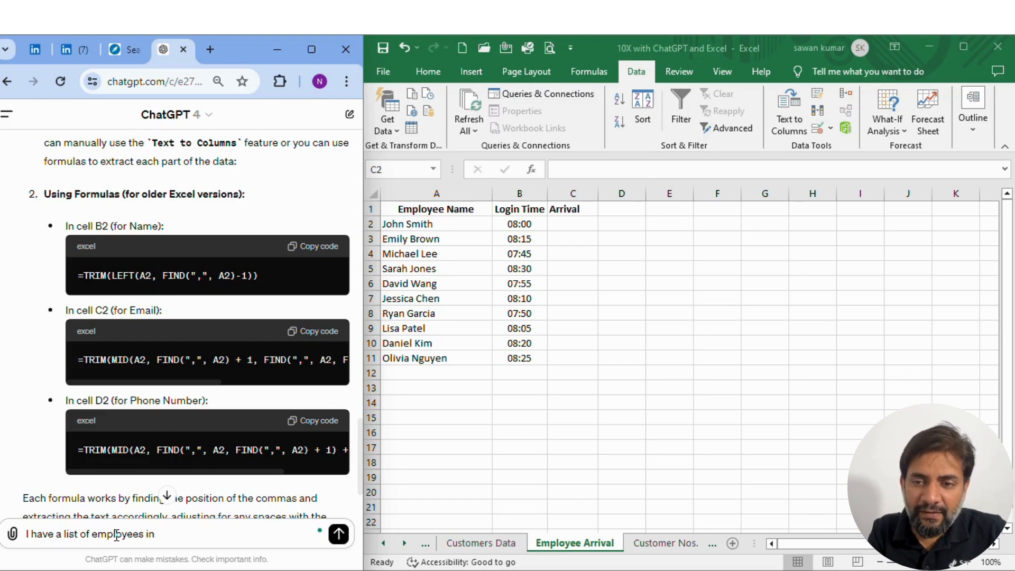
text(in column)
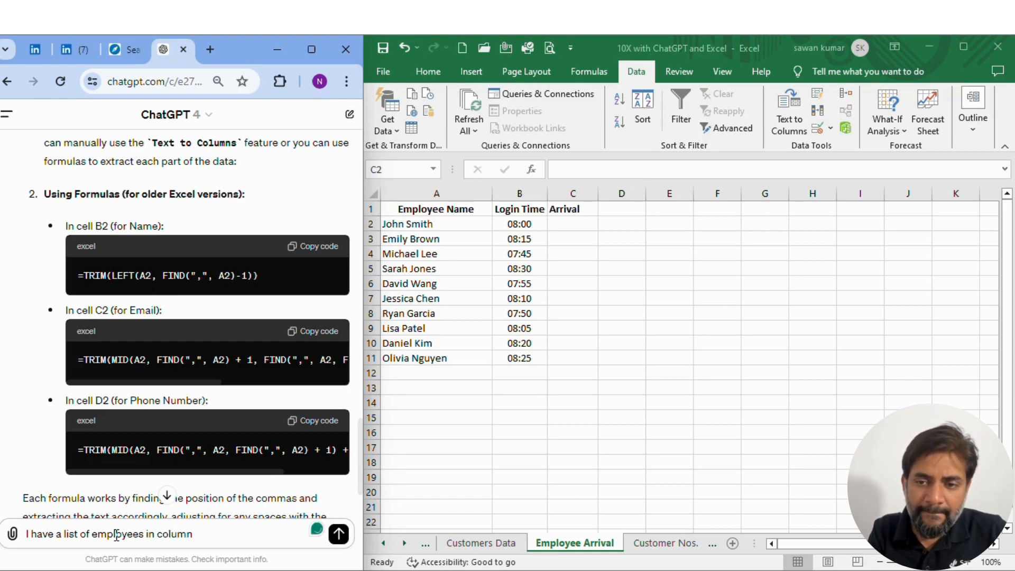
text( A starting from cell A2)
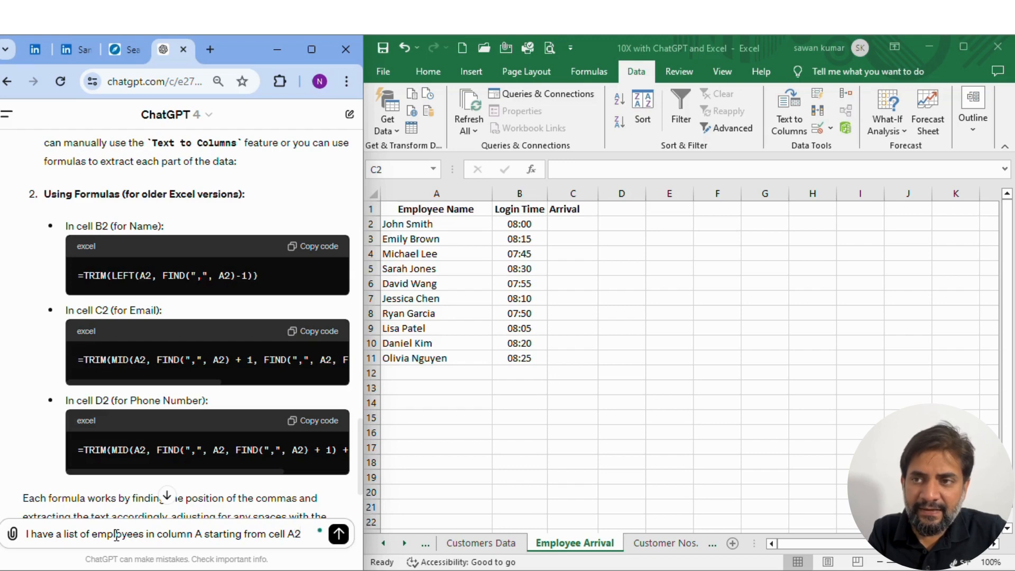
Continue the prompt with ", with their login time in column B starting from cell B2, I want to know if they arrived on time or were late."
text(, with thei)
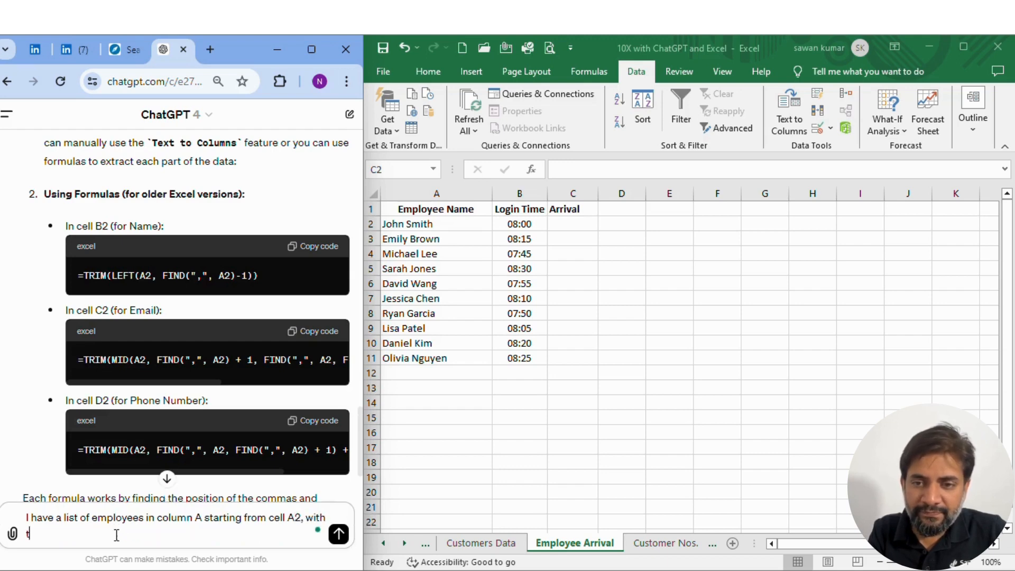
text(r login time )
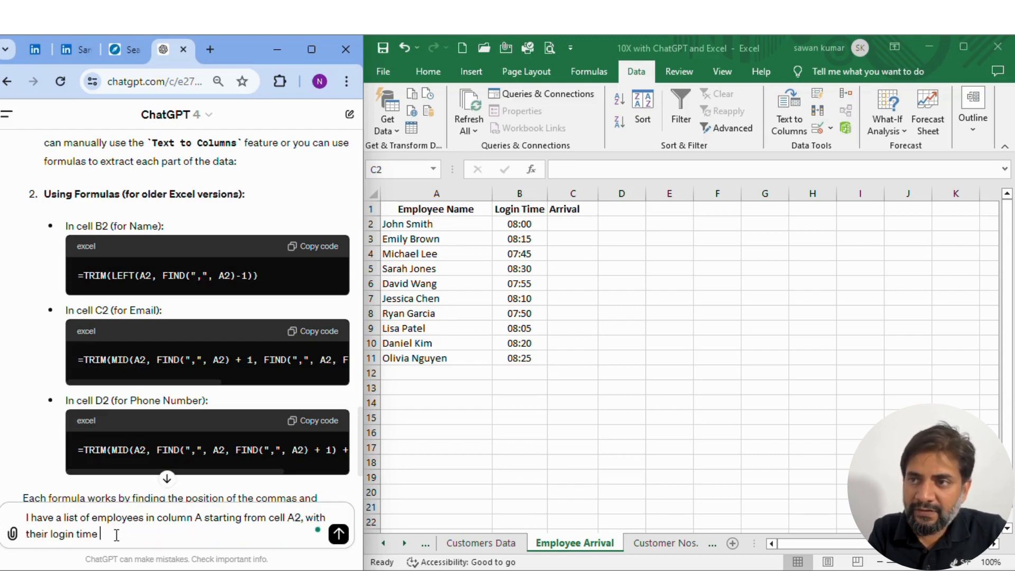
text(in colum)
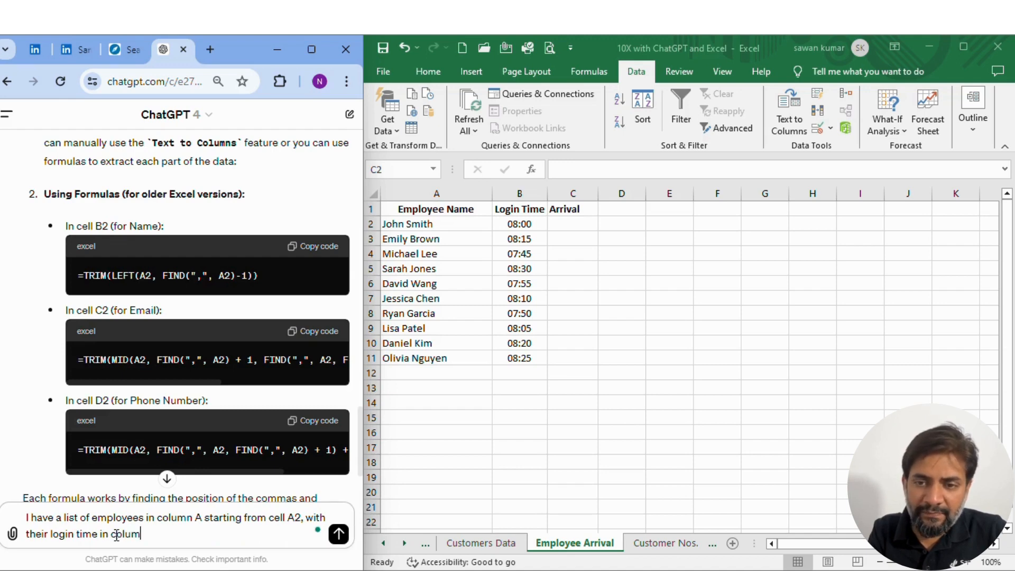
text(n B starting from cell B2,)
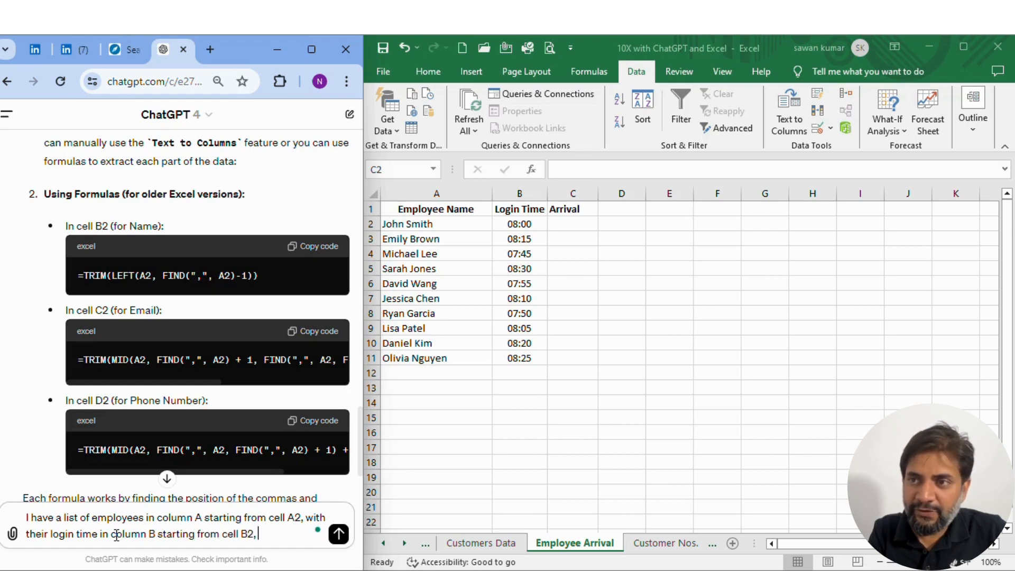
text(I want)
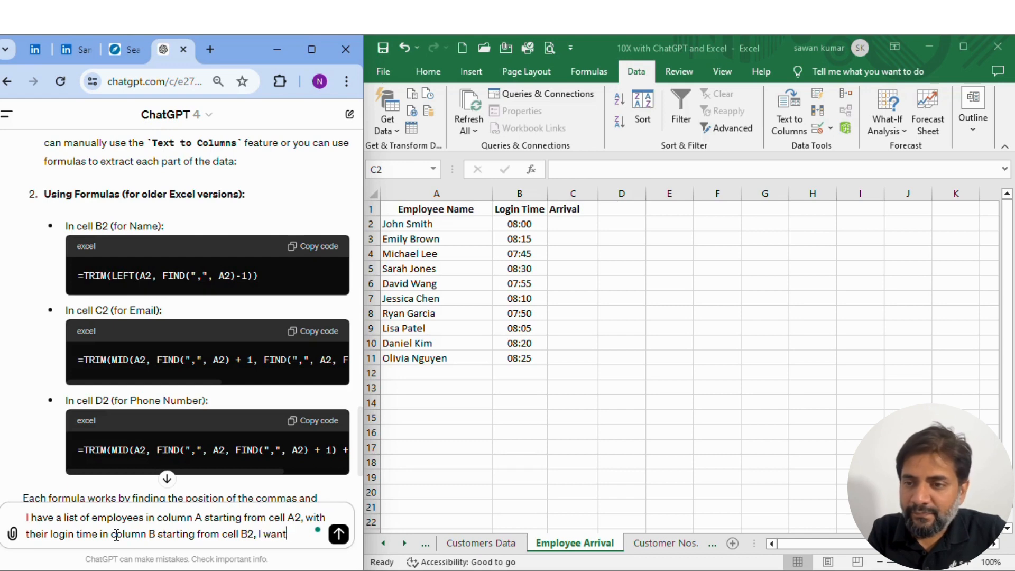
text( to know if they )
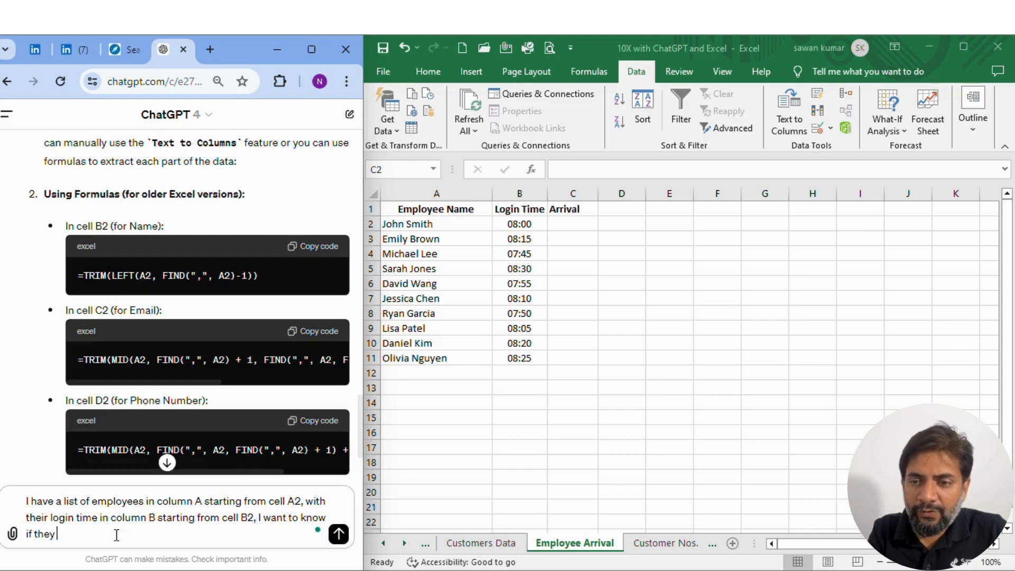
text(arrivaed on)
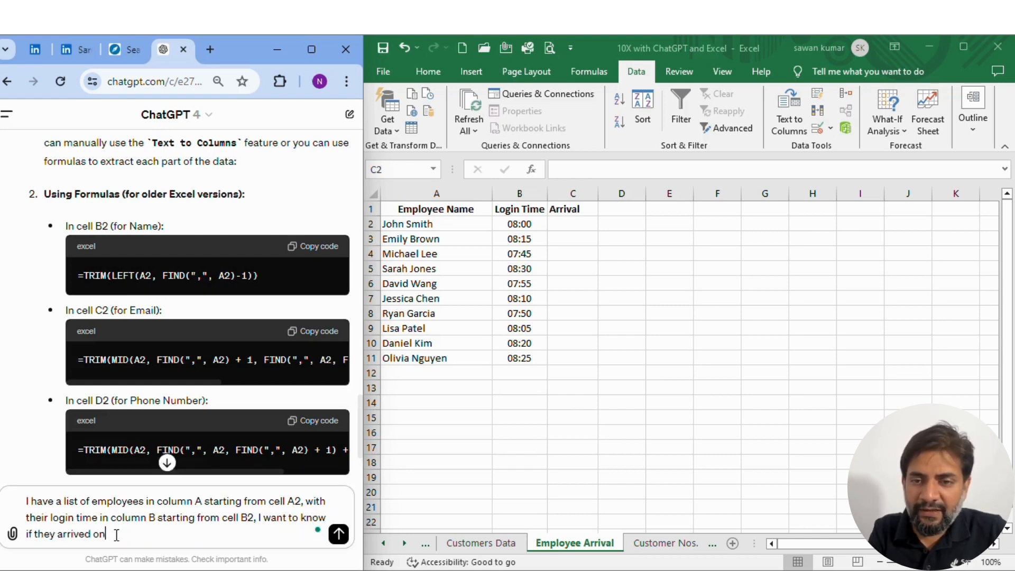
text( time or were)
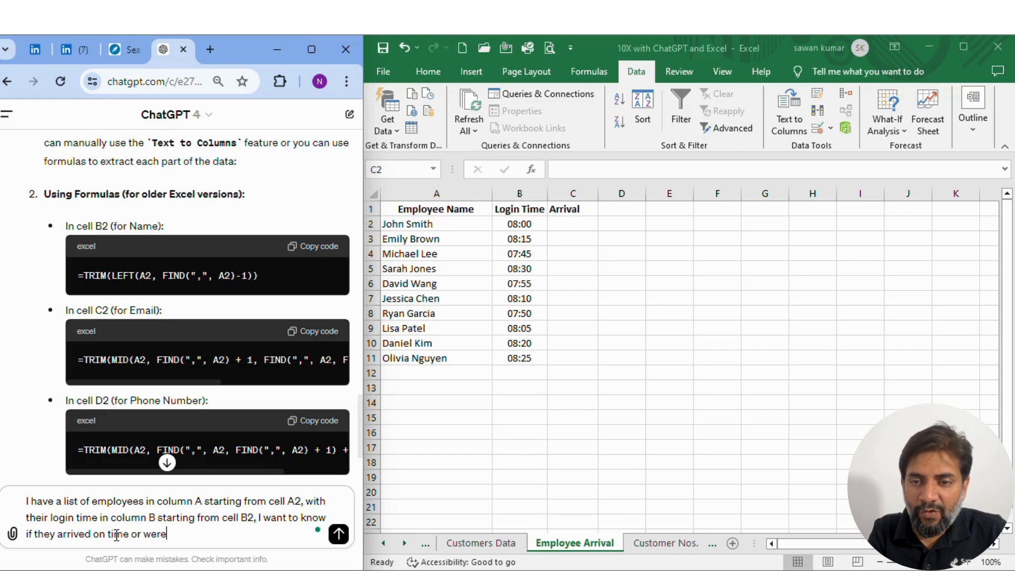
text( late.)
key(shift+Return)
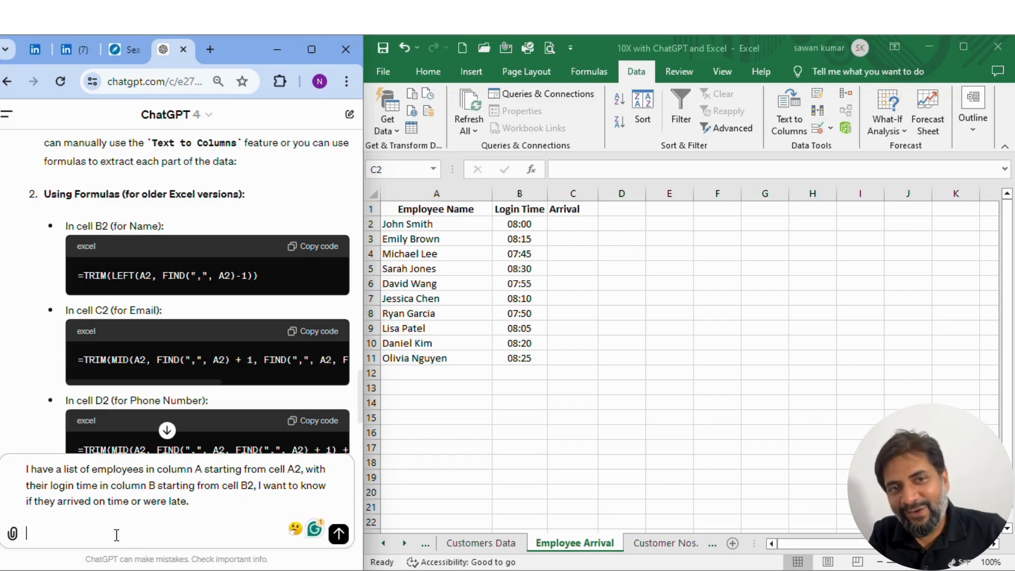
Add a separate paragraph to the prompt stating that anyone who came before 8:00 am is "On Time"
text(Anyone w)
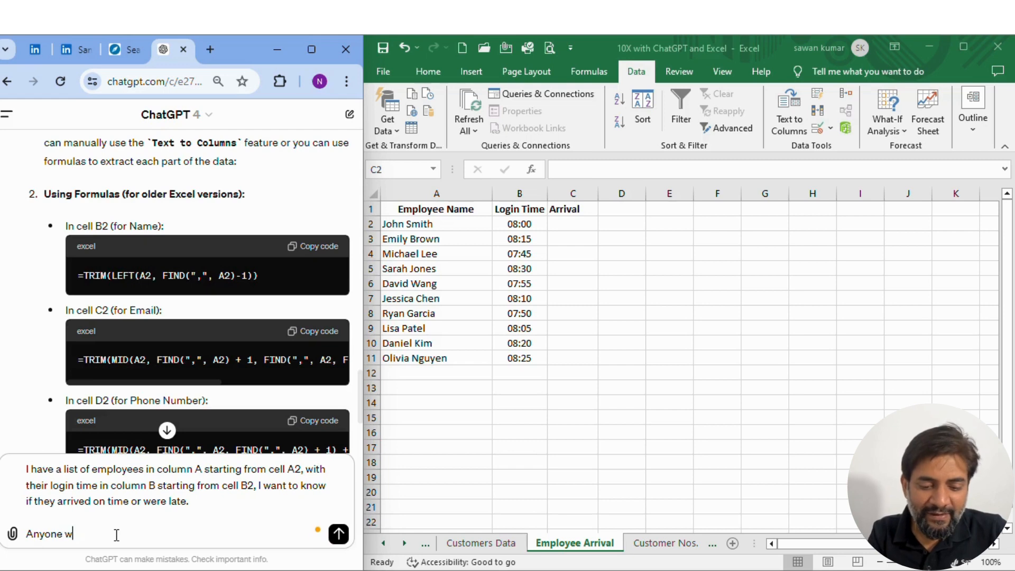
text(ho came a)
text(e)
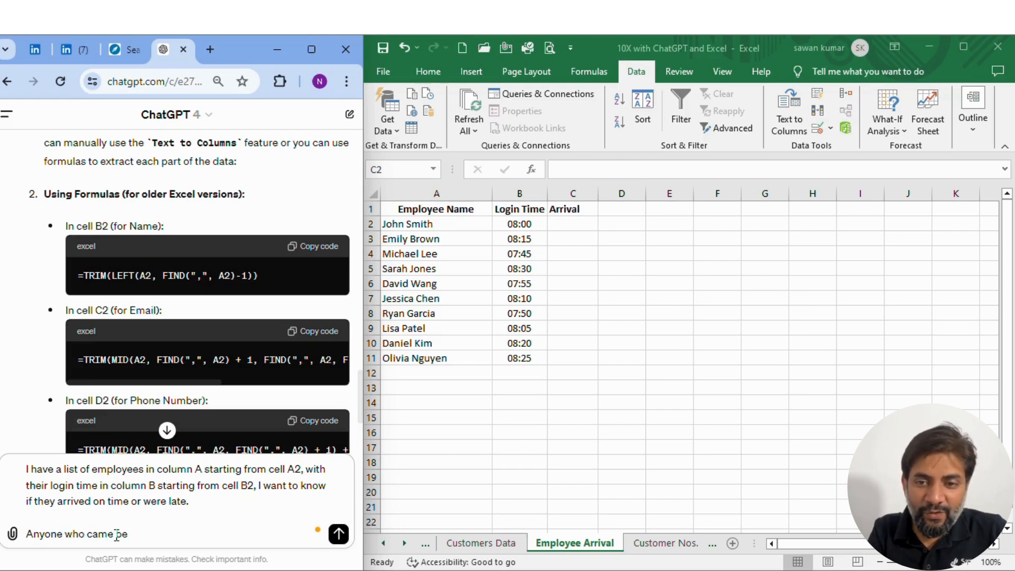
text(fore 8:00)
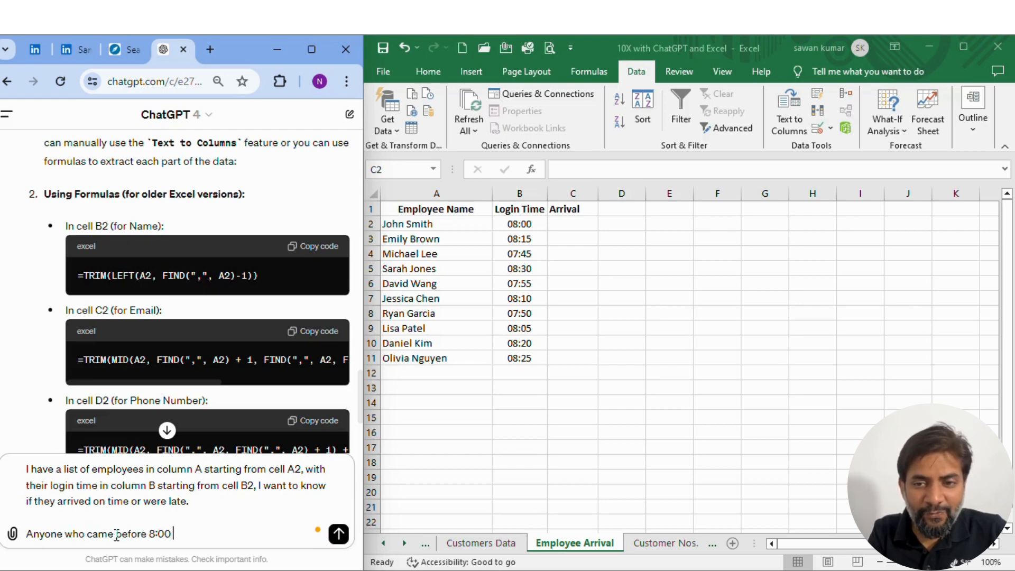
text( am )
text(is an)
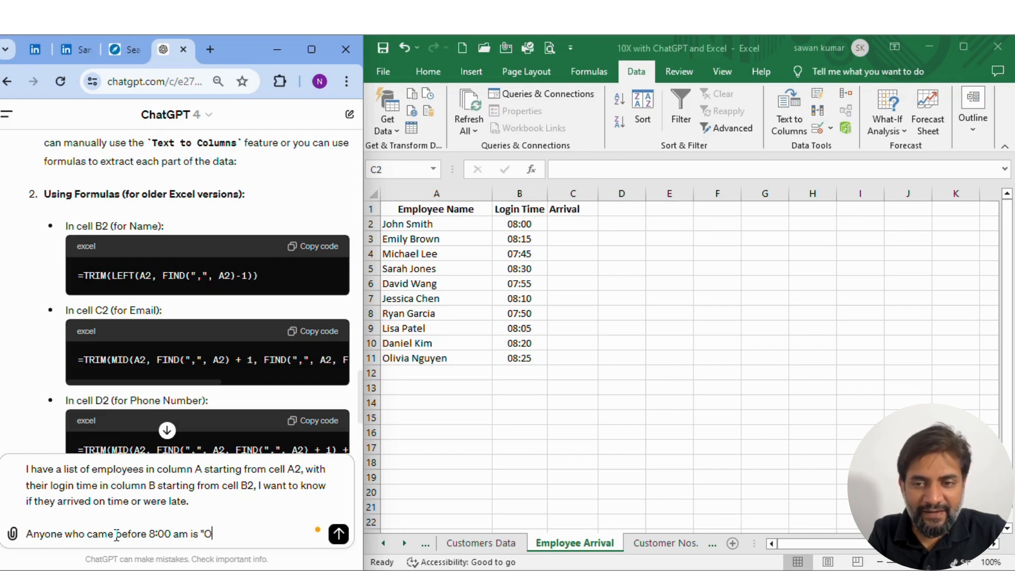
text(N ti)
key(BackSpace)
key(BackSpace)
key(BackSpace)
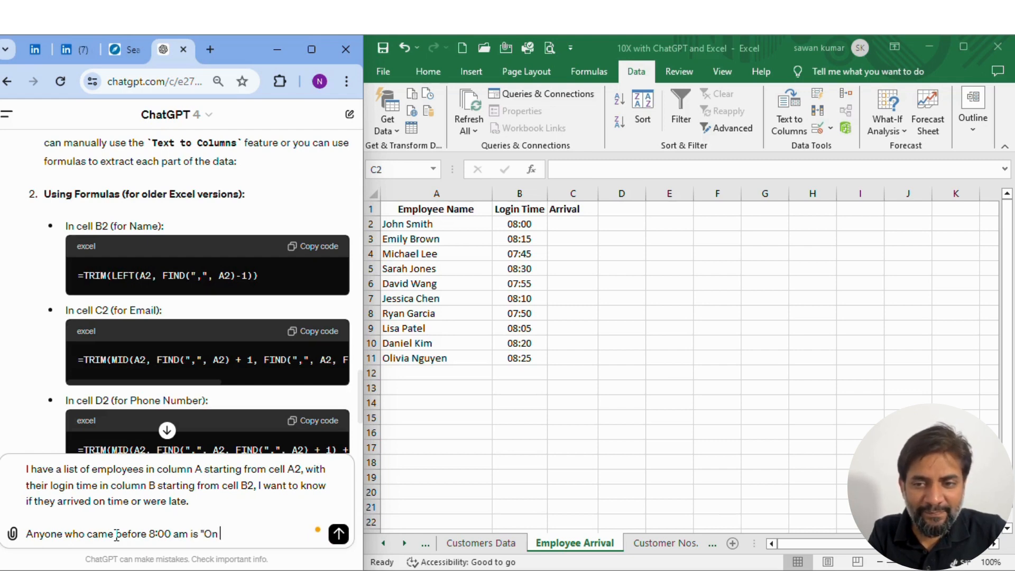
text(Time" and any one who)
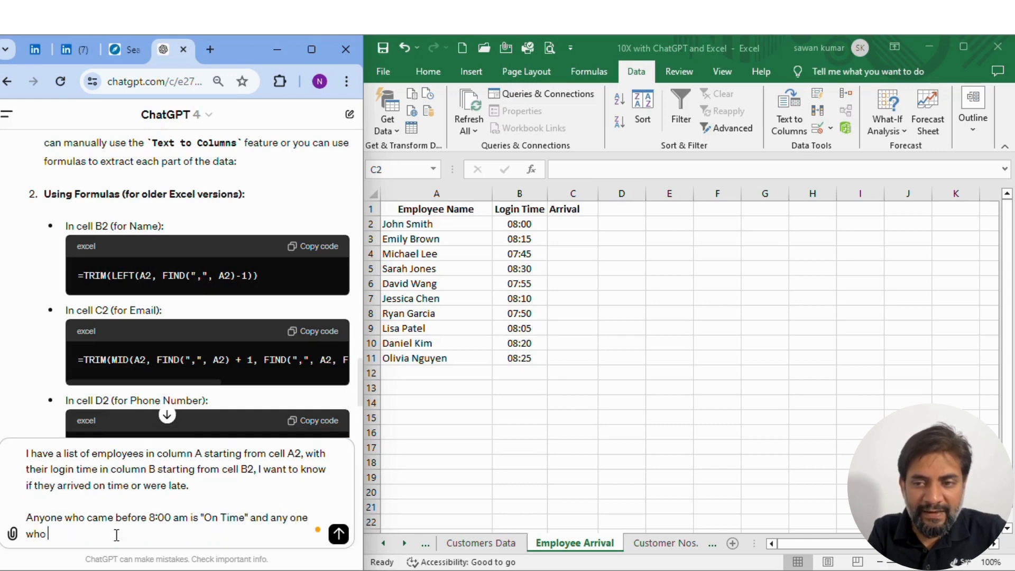
Complete the prompt's rule by stating that any one who came later is "Late"
text( came la)
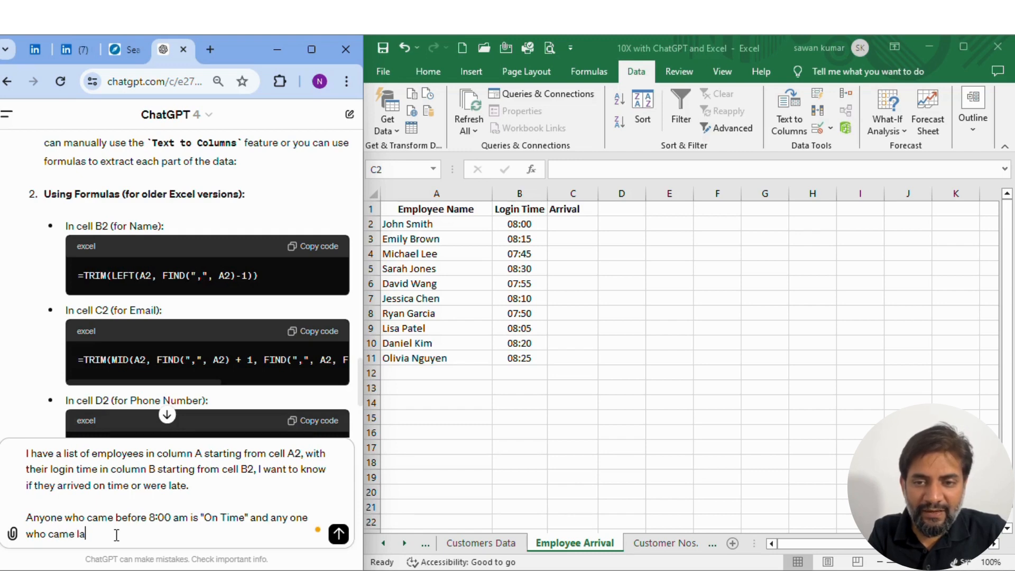
text(ter is "Lat)
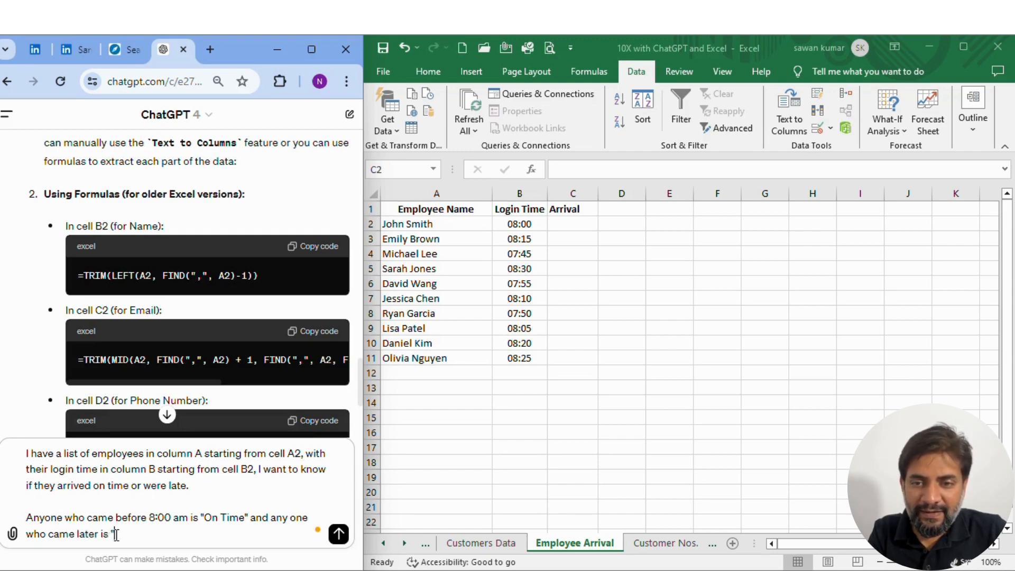
text(e".)
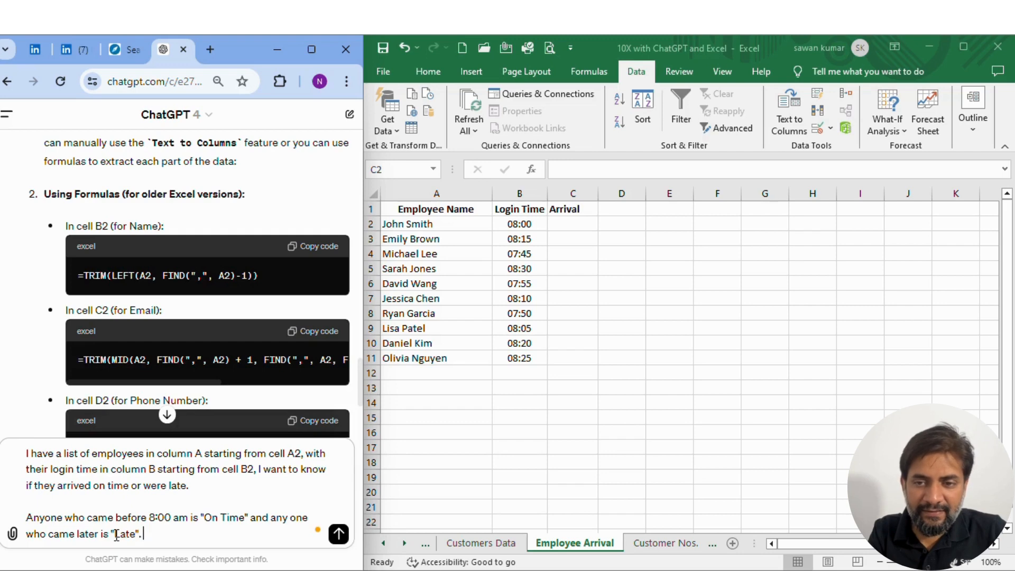
Add "Suggest a formula for column to find out the same." to the prompt and send it to ChatGPT
text( Suggest a fo)
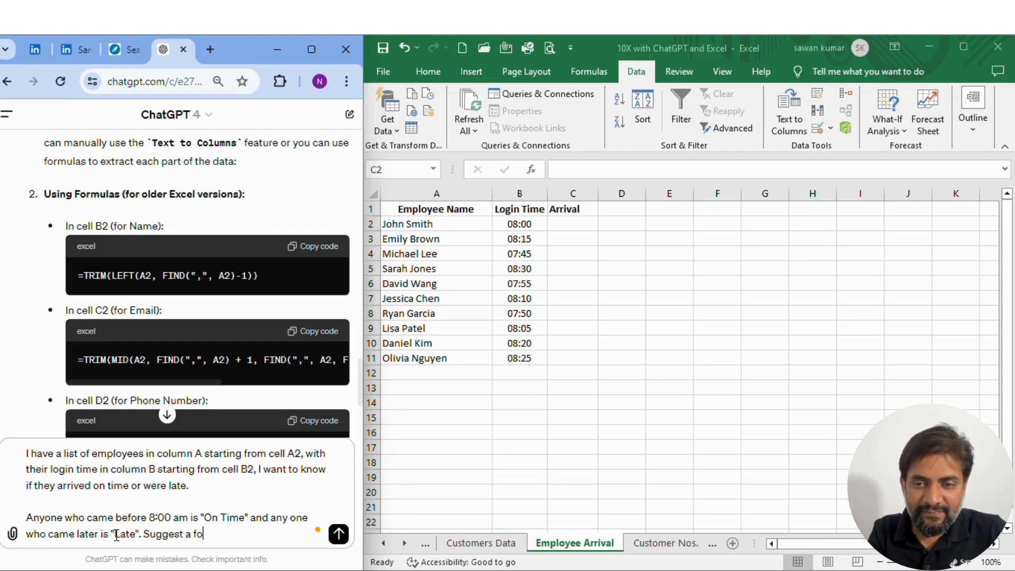
text(rmula)
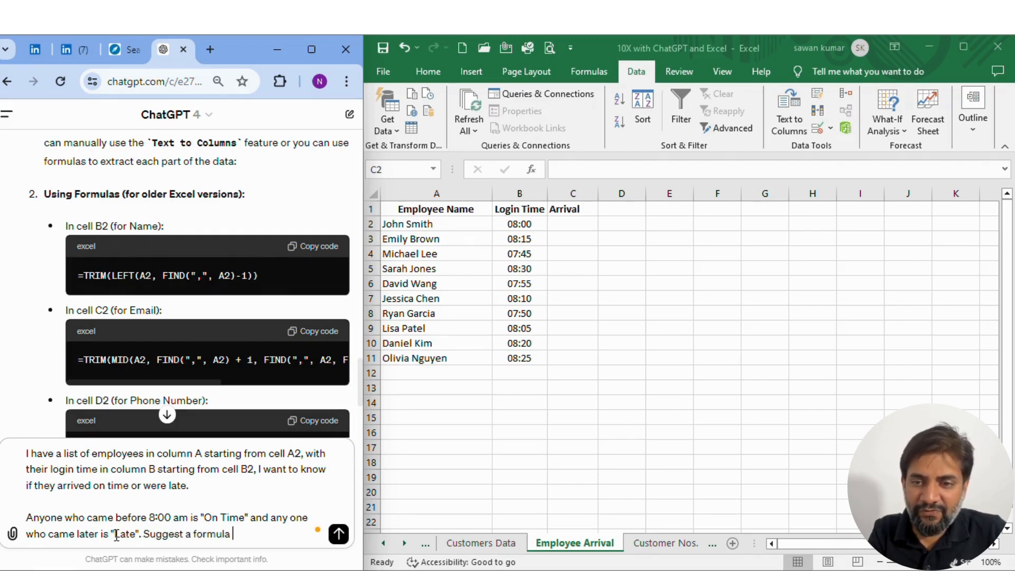
text( for colu)
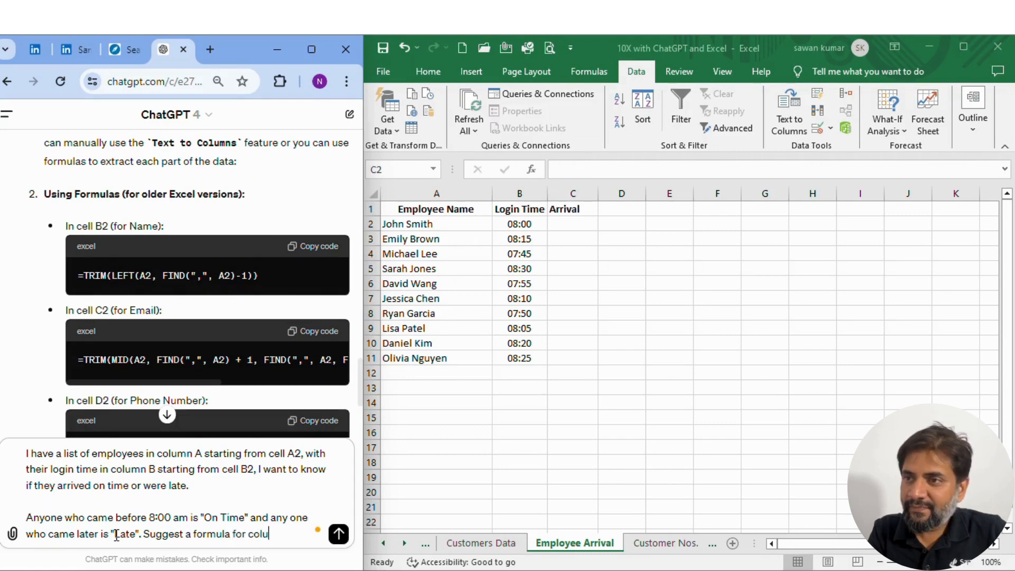
text(mn to fin)
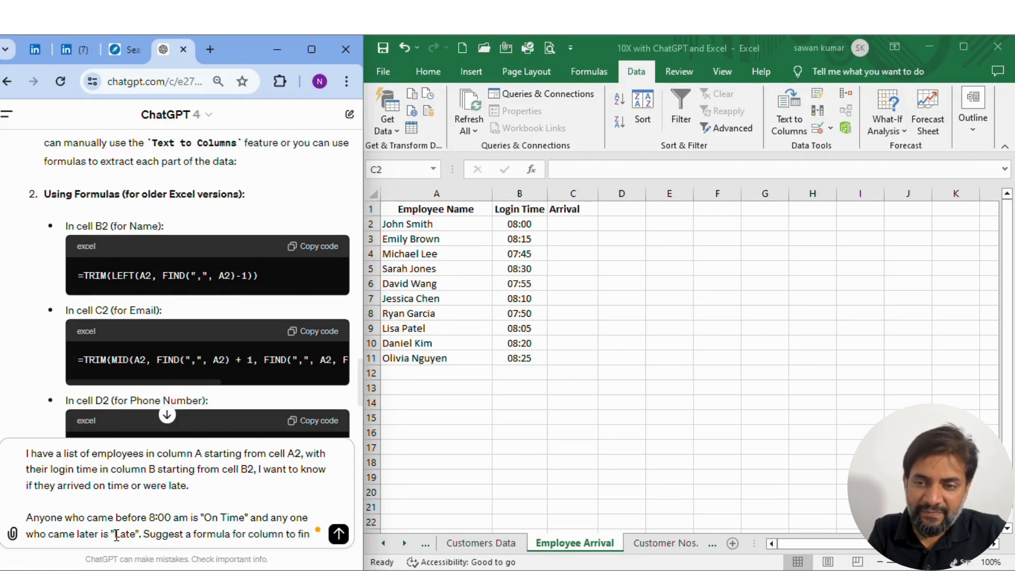
text(d out the same.)
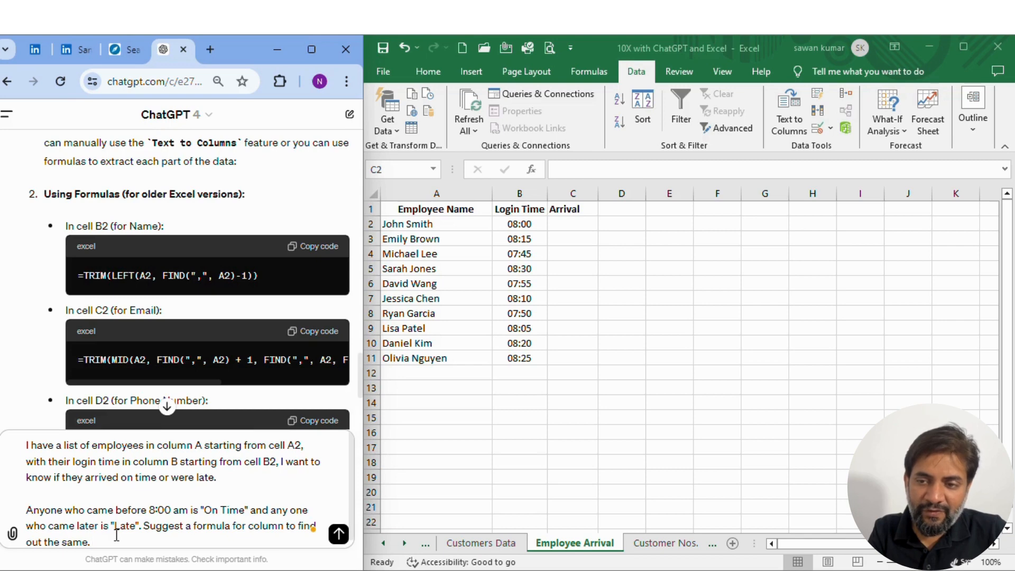
click(337, 540)
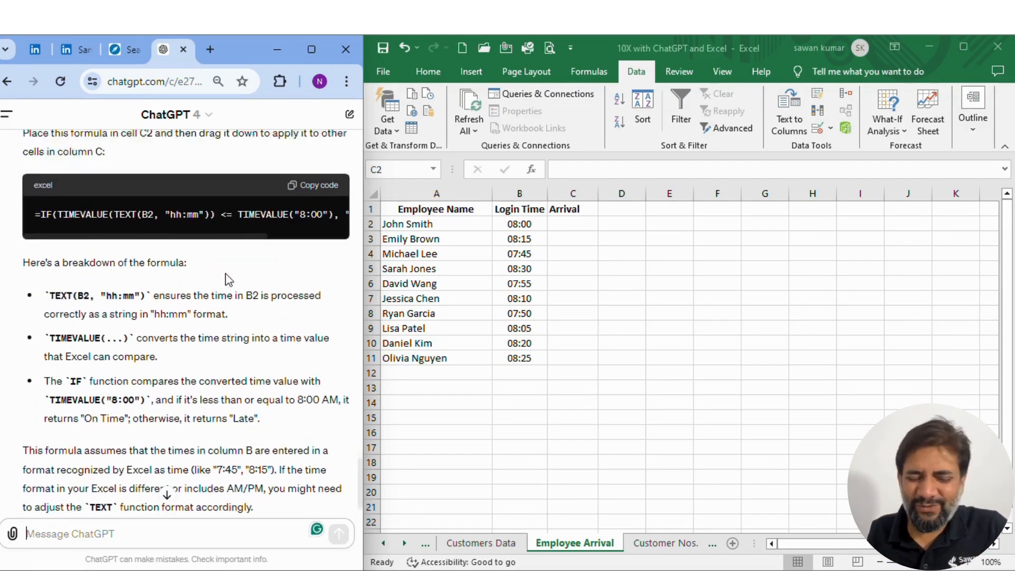
Copy the suggested IF/TIMEVALUE formula from ChatGPT's answer and enter it in cell C2 of the Employee Arrival sheet
scroll(229, 279, up, 3)
click(325, 361)
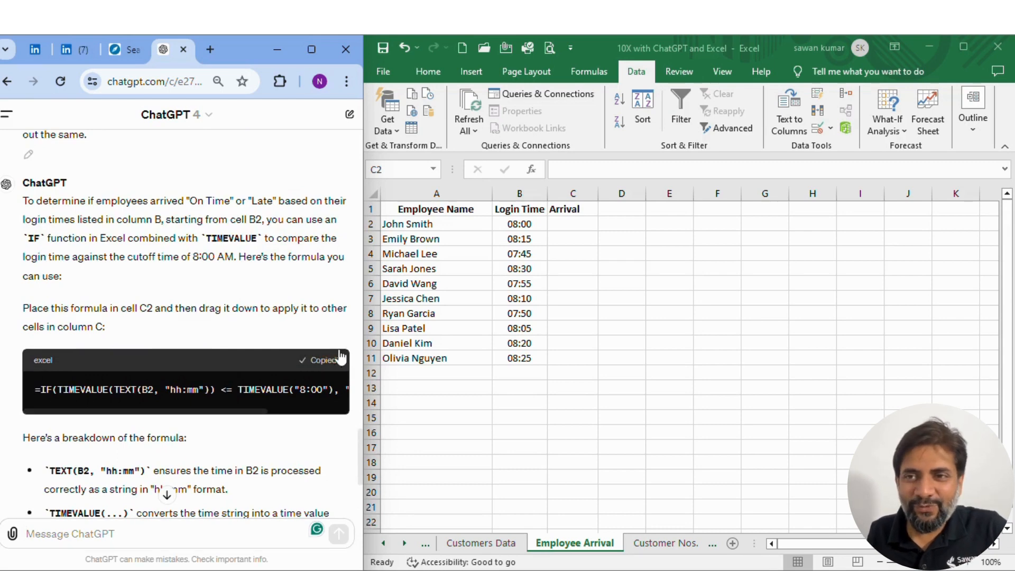
double_click(561, 224)
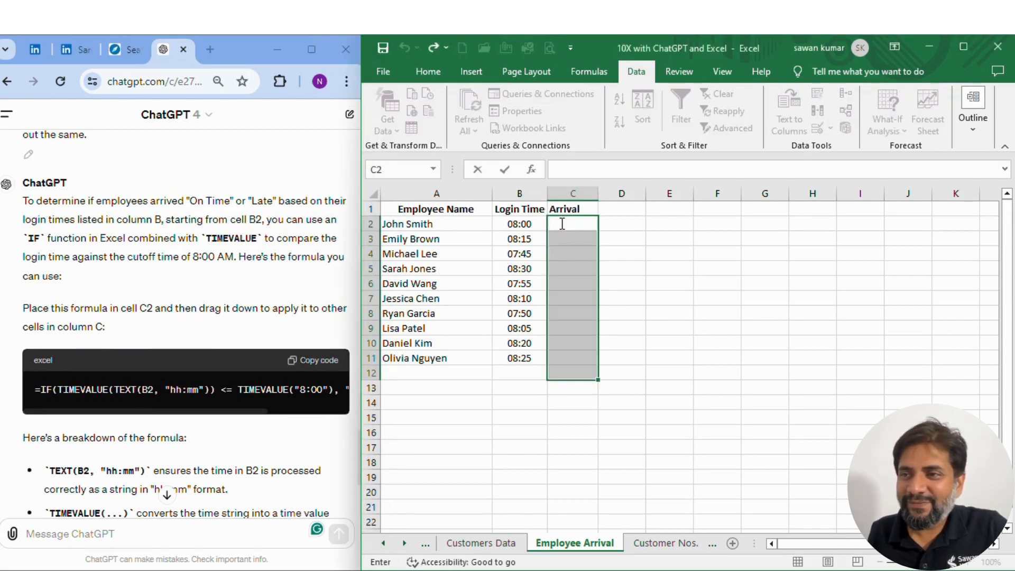
key(ctrl+v)
key(Return)
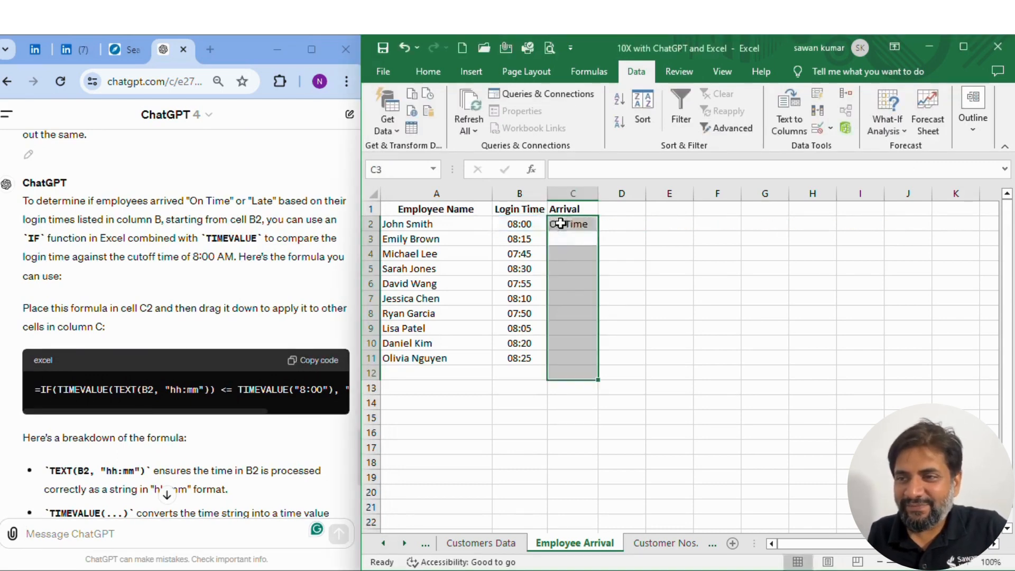
Fill the arrival formula from C2 down to C11
click(634, 271)
click(561, 221)
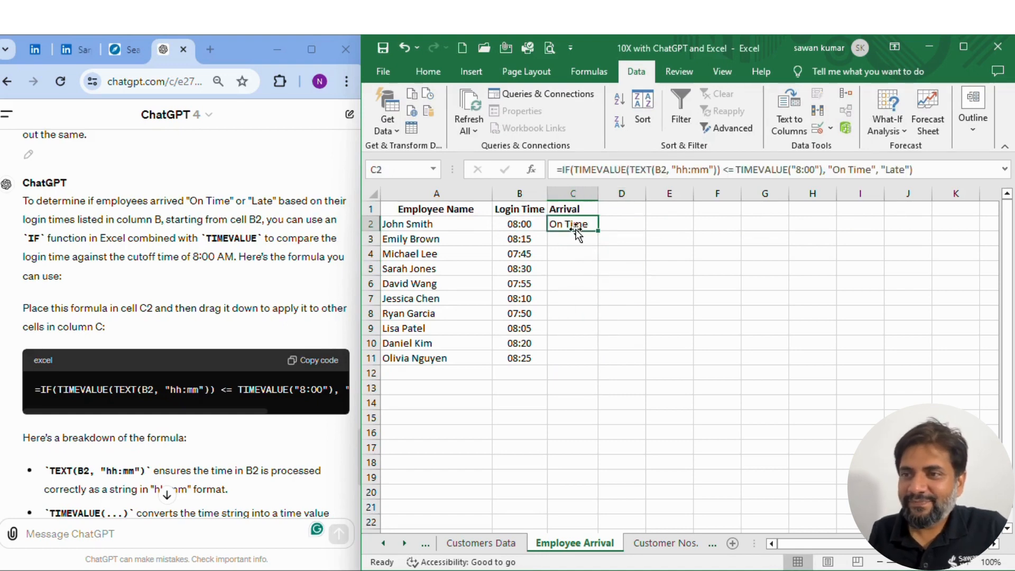
drag(597, 232, 596, 363)
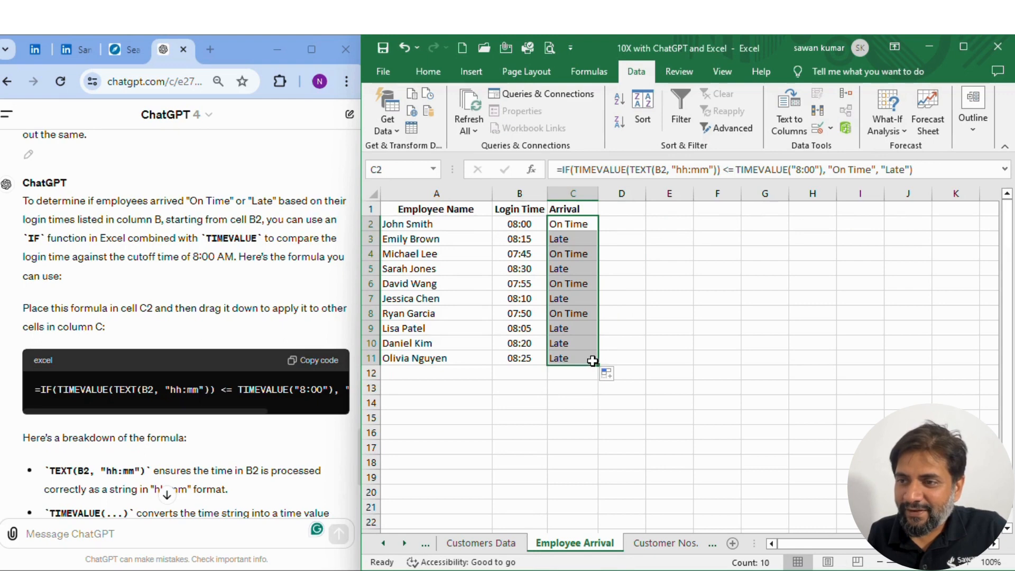
Check the Arrival results in column C against the employees' login times in column B
click(576, 317)
click(522, 240)
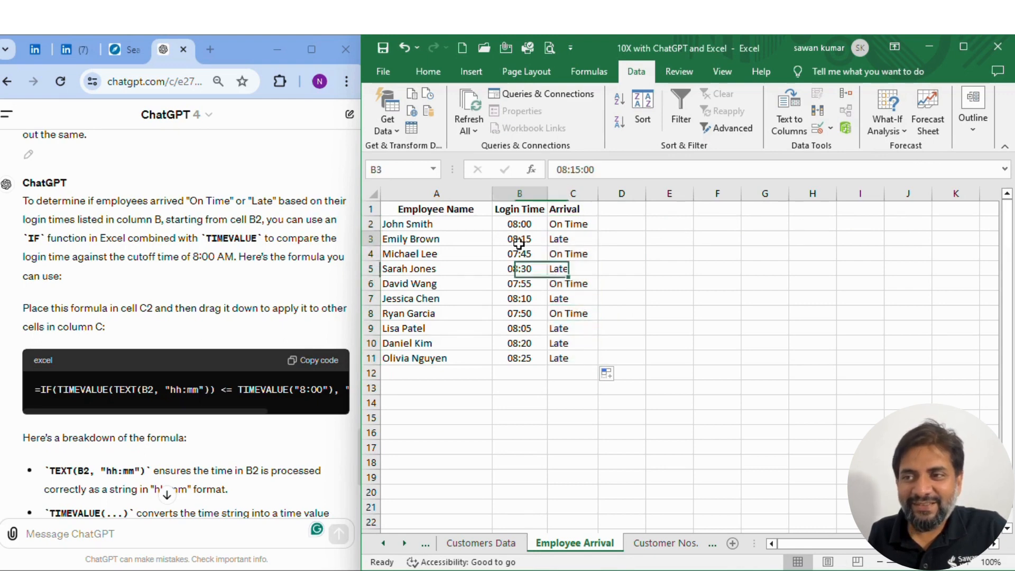
click(564, 241)
click(520, 270)
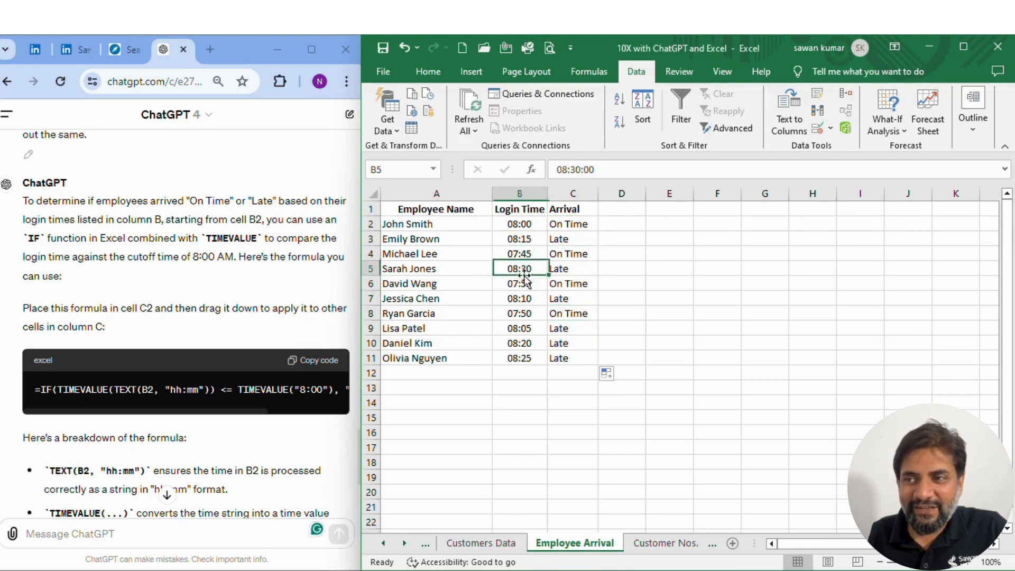
click(561, 272)
click(528, 301)
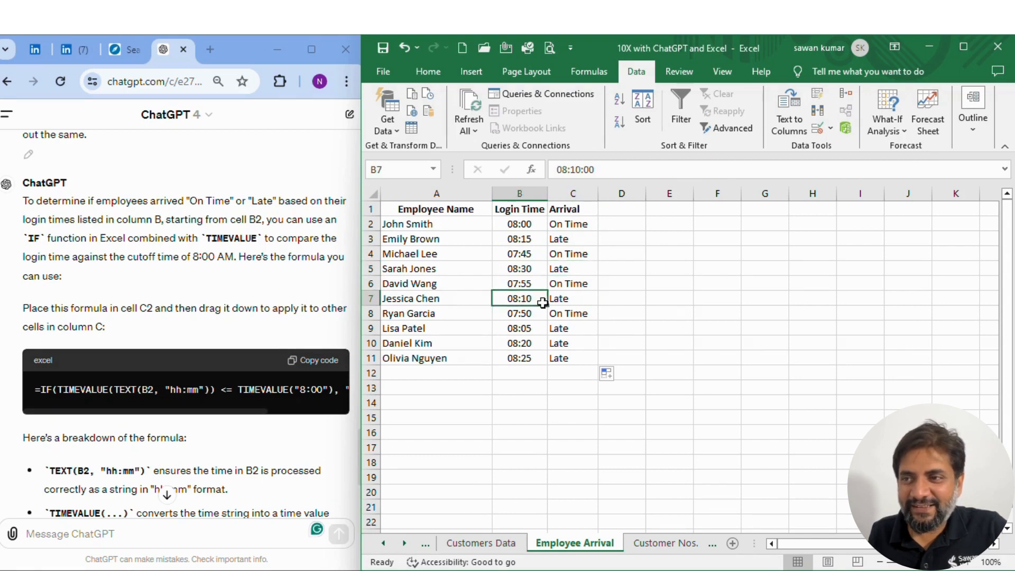
click(554, 300)
click(532, 329)
click(529, 347)
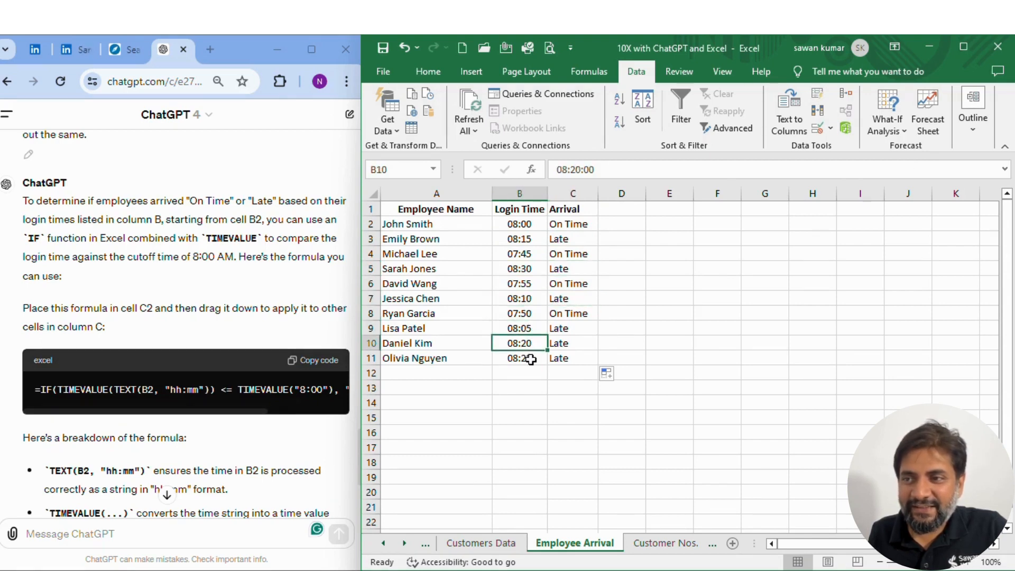
click(531, 361)
click(572, 362)
drag(556, 326, 560, 355)
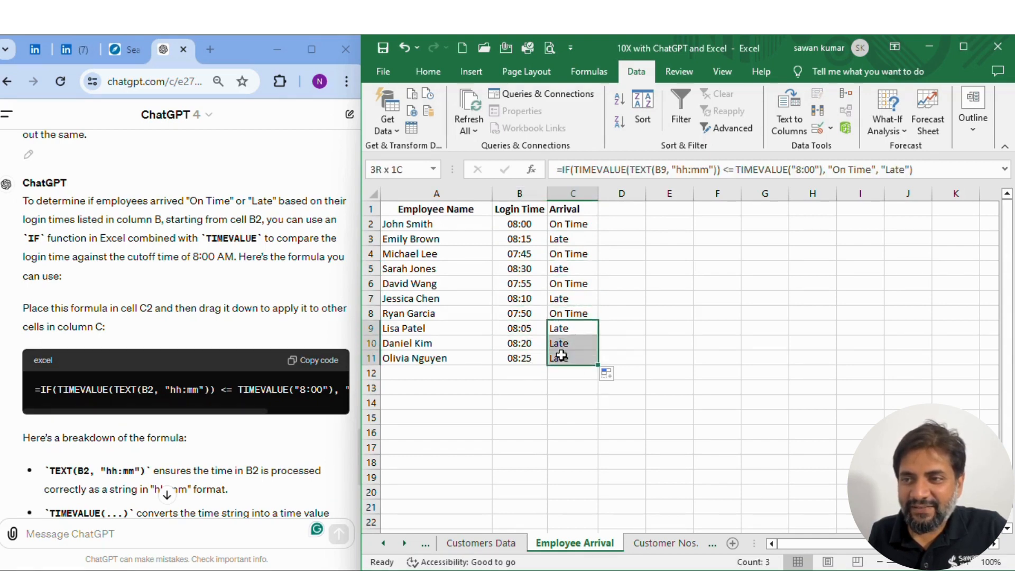
click(560, 299)
click(562, 269)
click(562, 237)
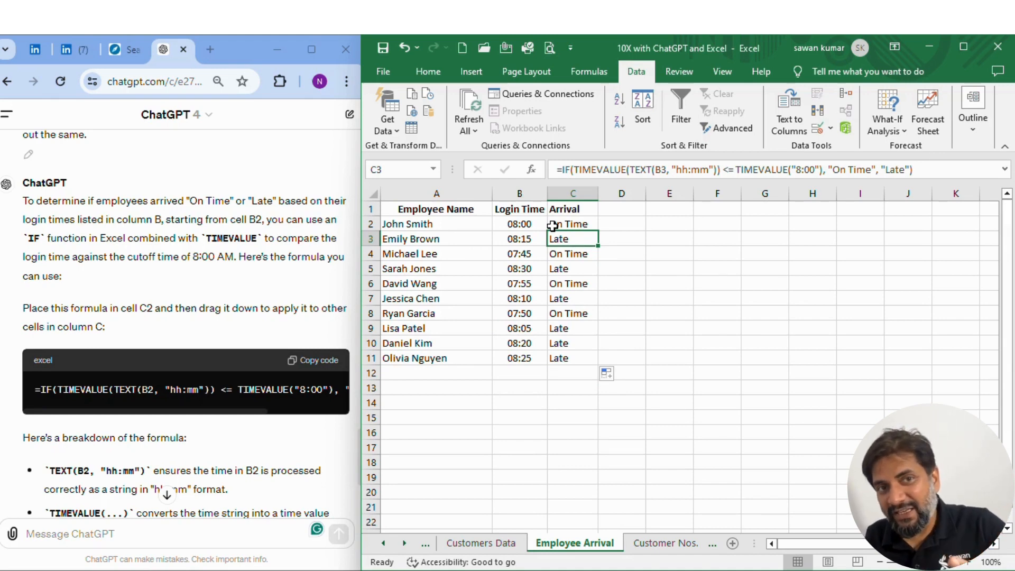
drag(552, 226, 567, 359)
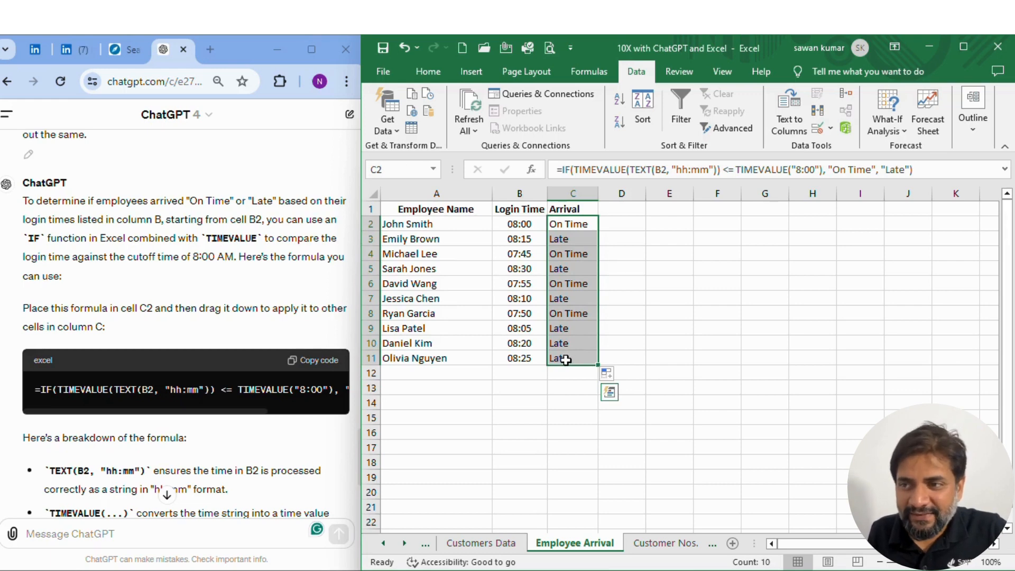
Write the ChatGPT follow-up "Thanks, I want to know highlight the ones who were late in column C"
click(105, 466)
scroll(106, 465, down, 4)
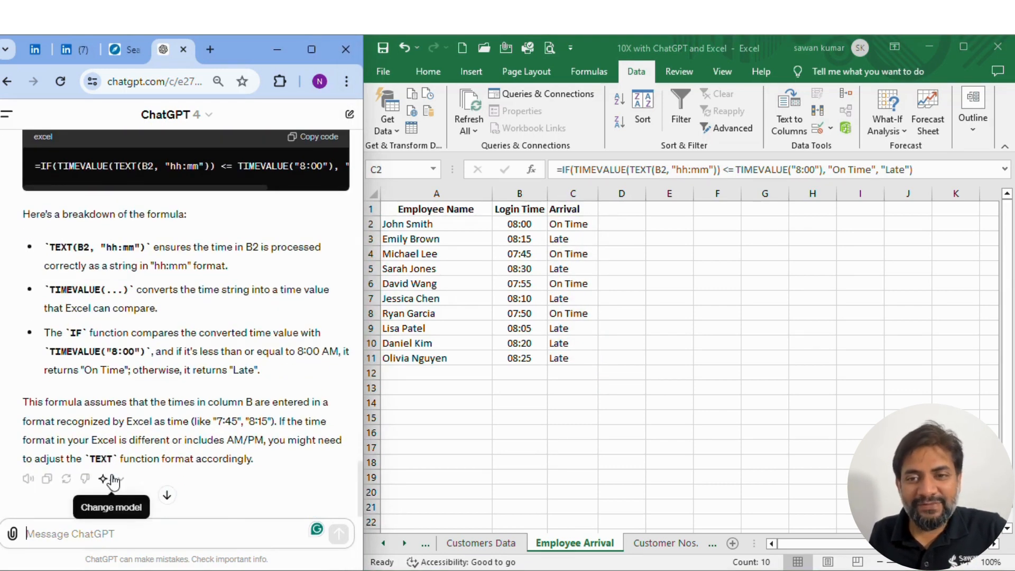
text(Thanks, I want t)
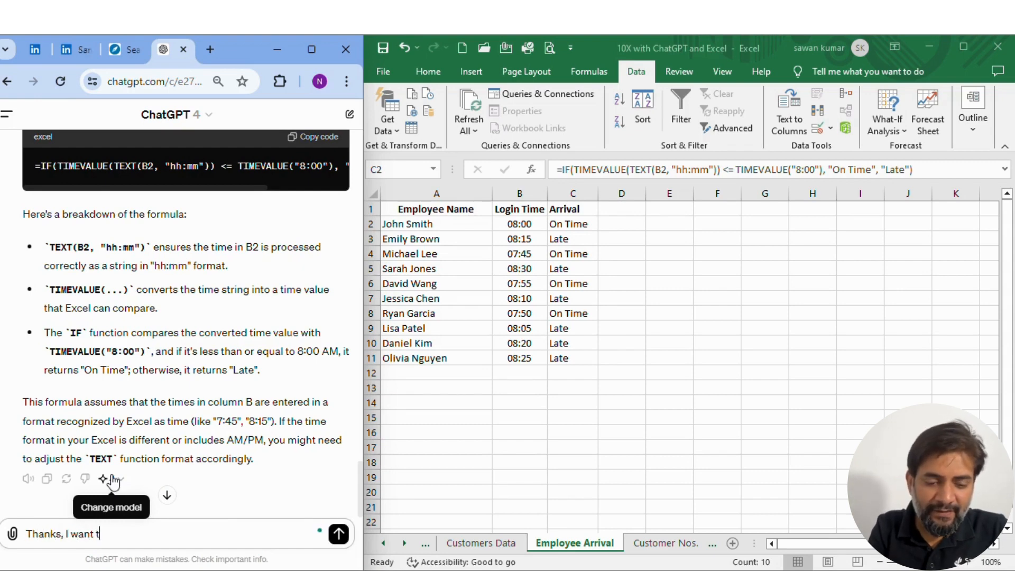
text(o know highl)
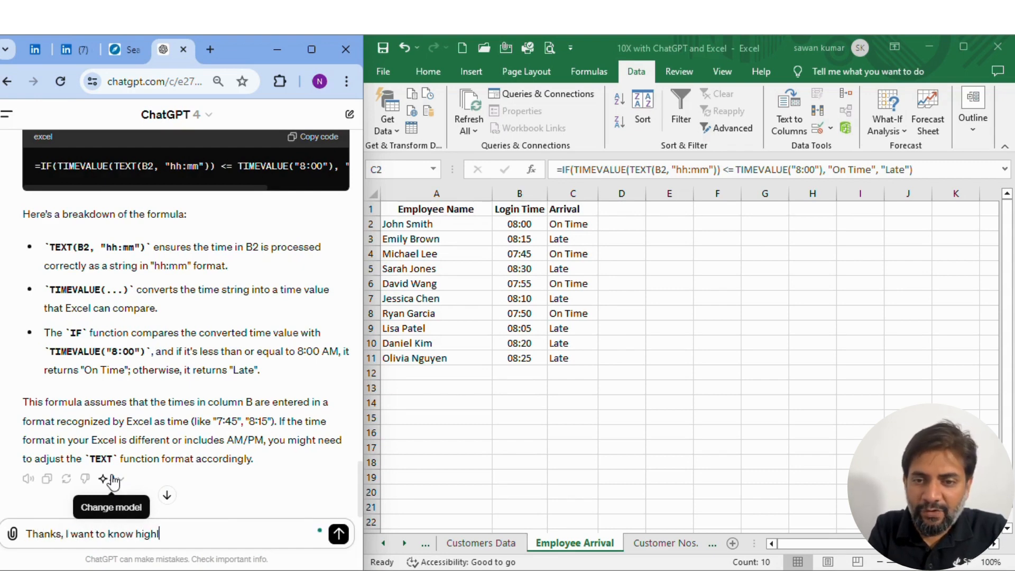
text(ight the ones)
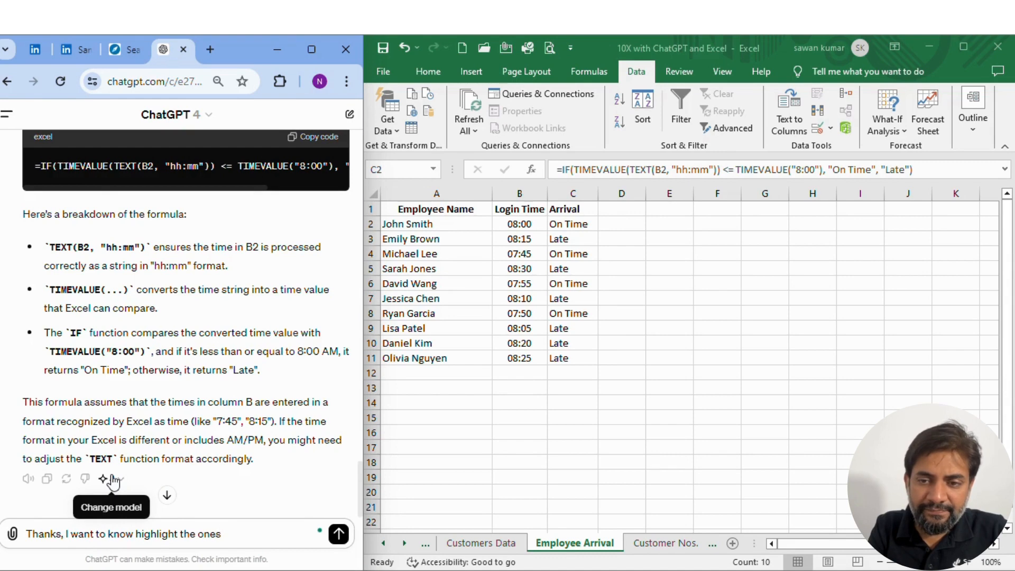
text( who were )
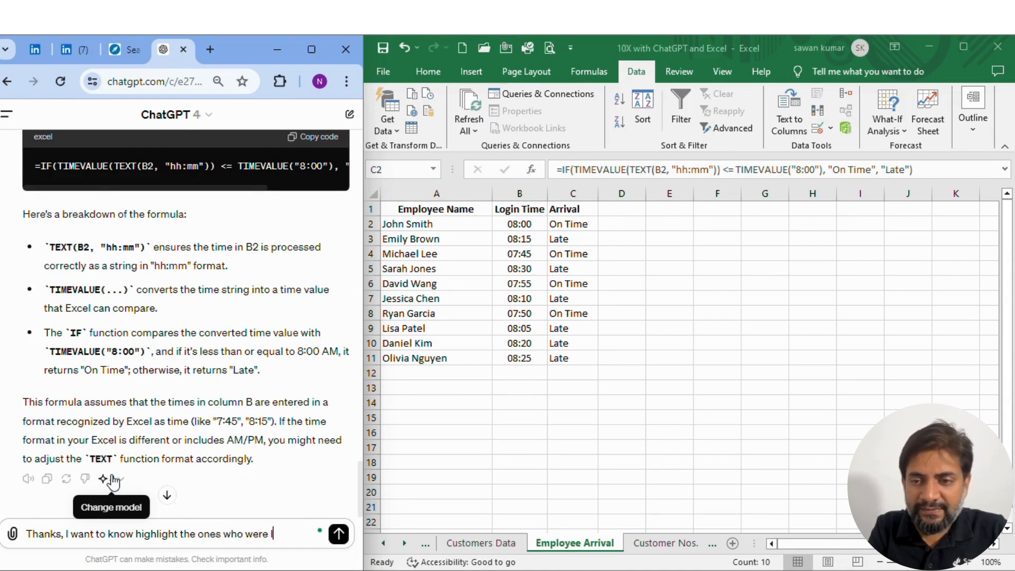
text(late in co)
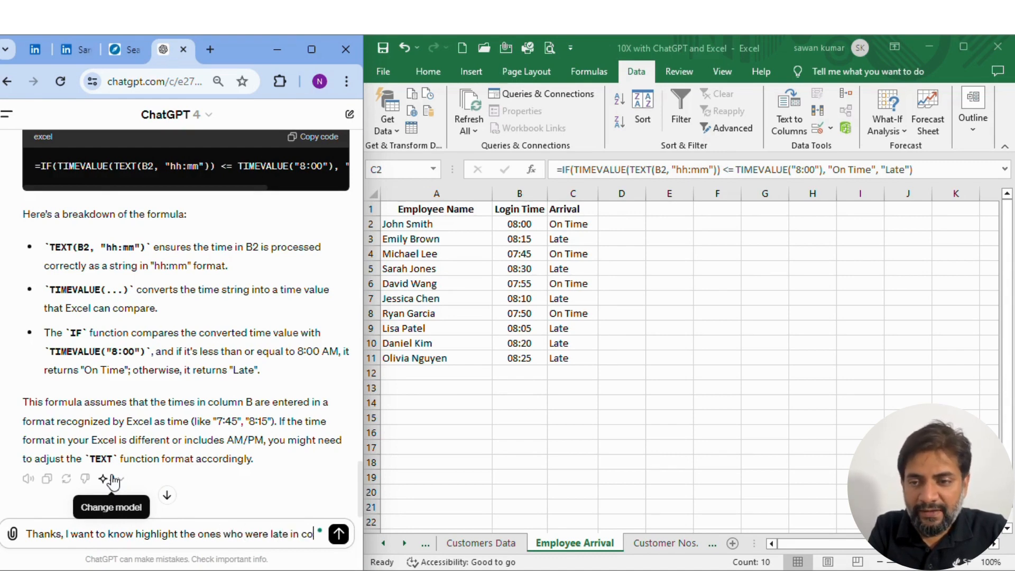
text(lumn C)
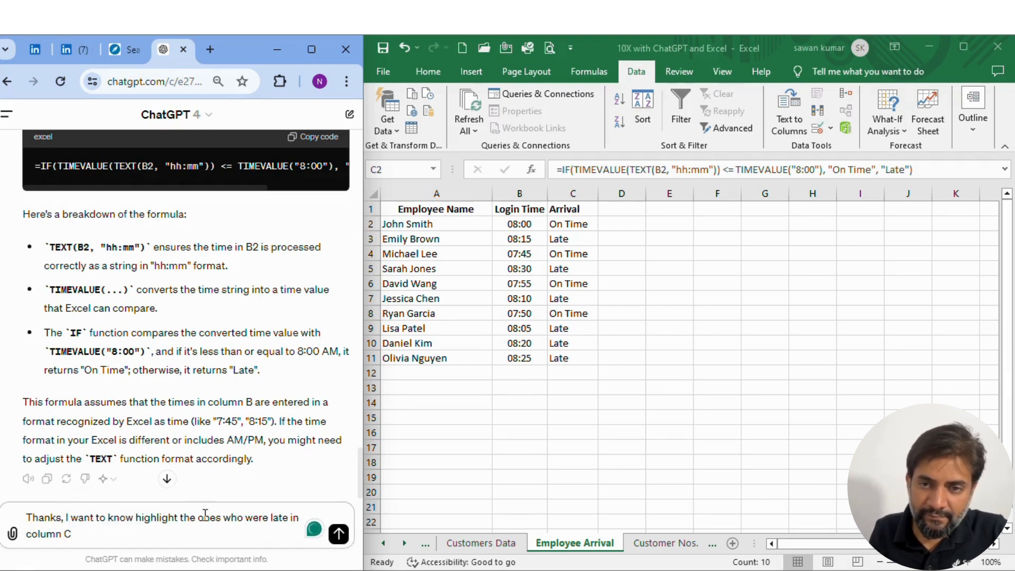
Insert "with red color" after "the ones" in the follow-up prompt and send it
click(224, 518)
text(with red co)
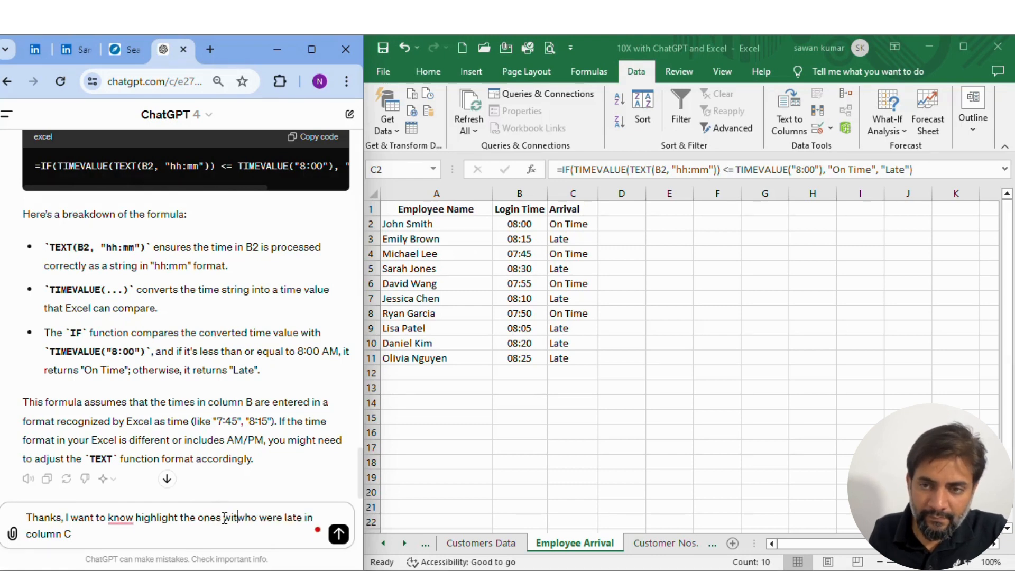
text(lor)
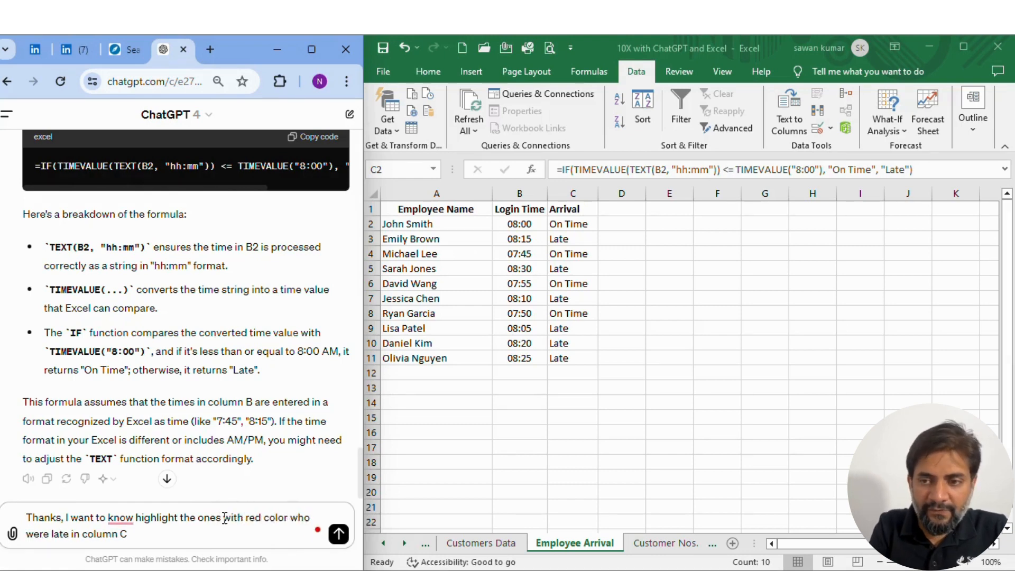
click(339, 534)
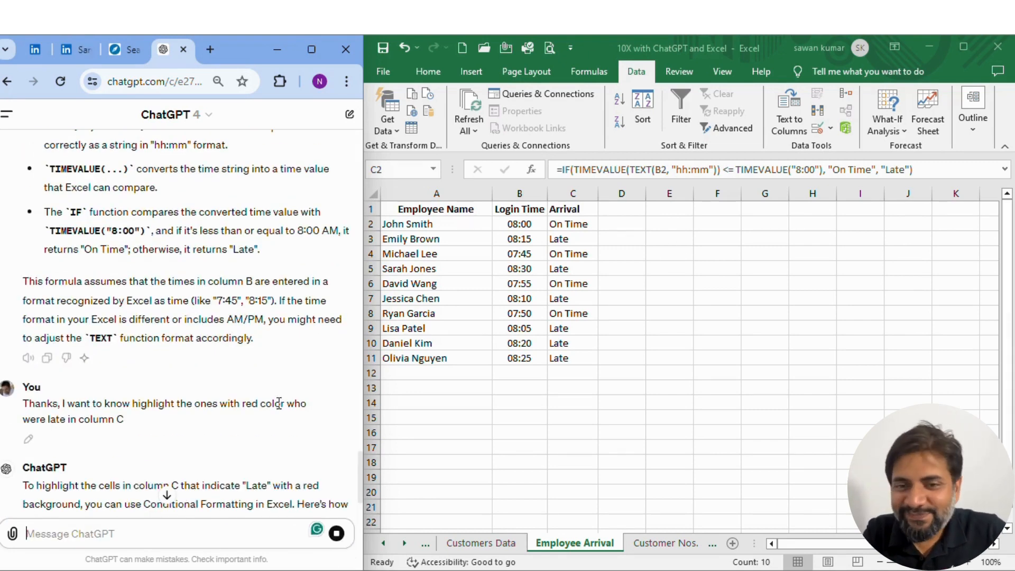
Read through ChatGPT's conditional formatting instructions and select the Arrival cells C2:C11
scroll(270, 394, down, 2)
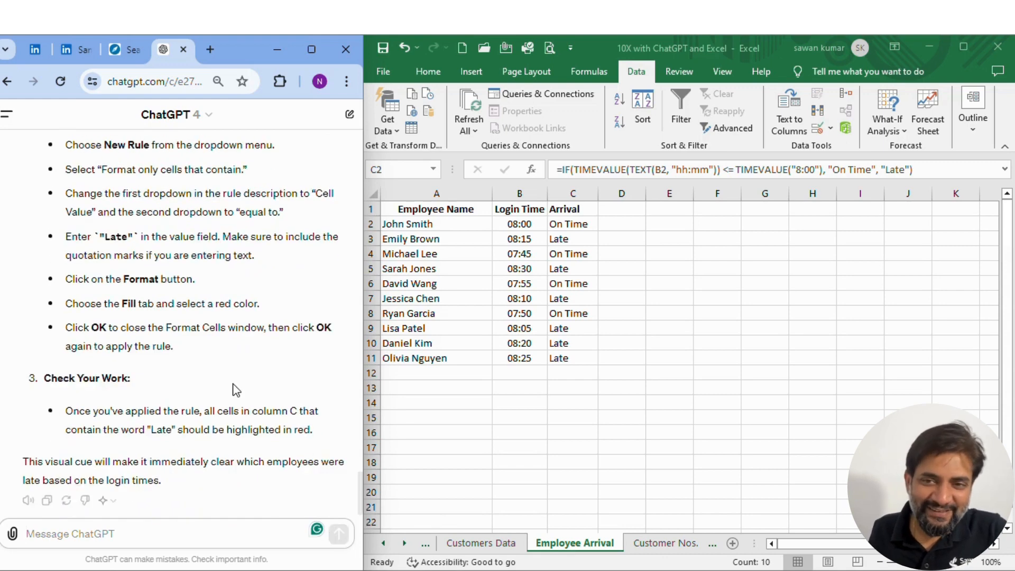
scroll(231, 386, up, 5)
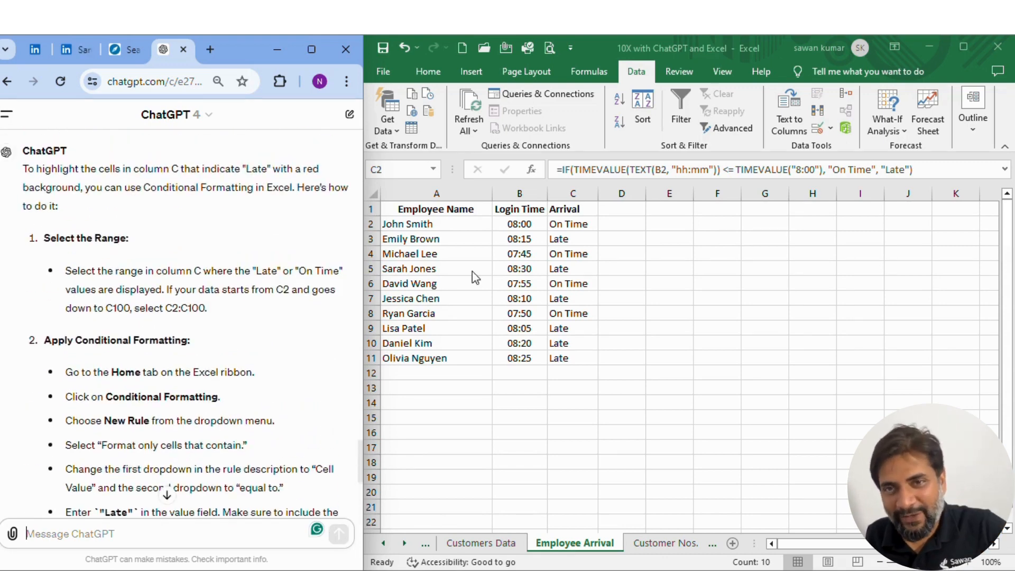
click(520, 271)
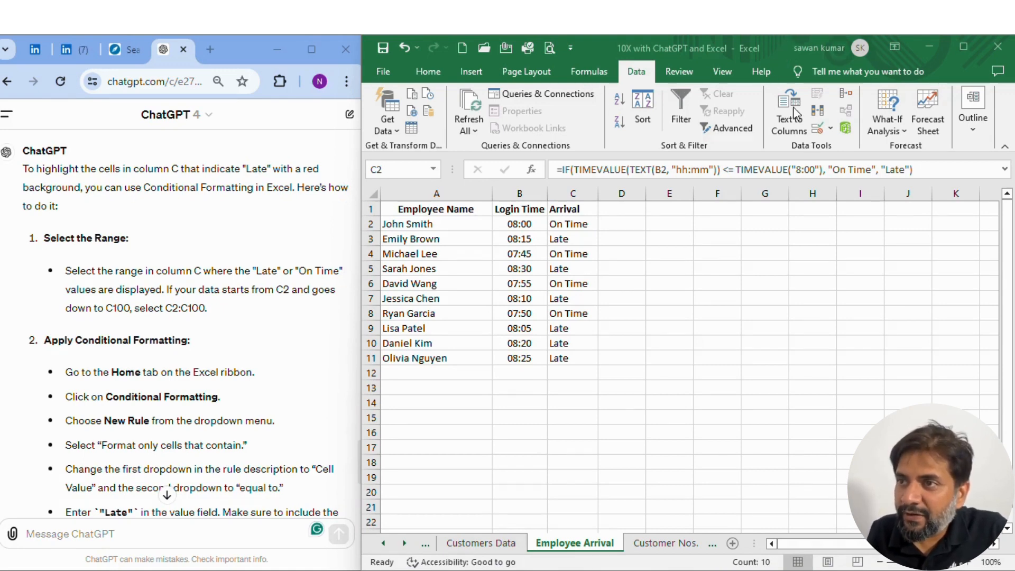
key(ctrl+shift+Down)
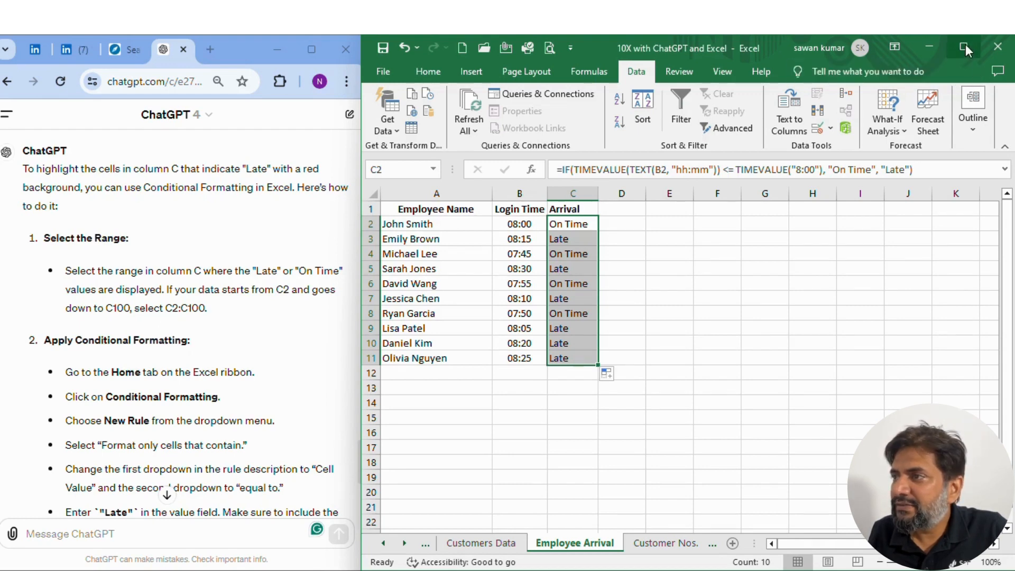
click(384, 75)
click(389, 74)
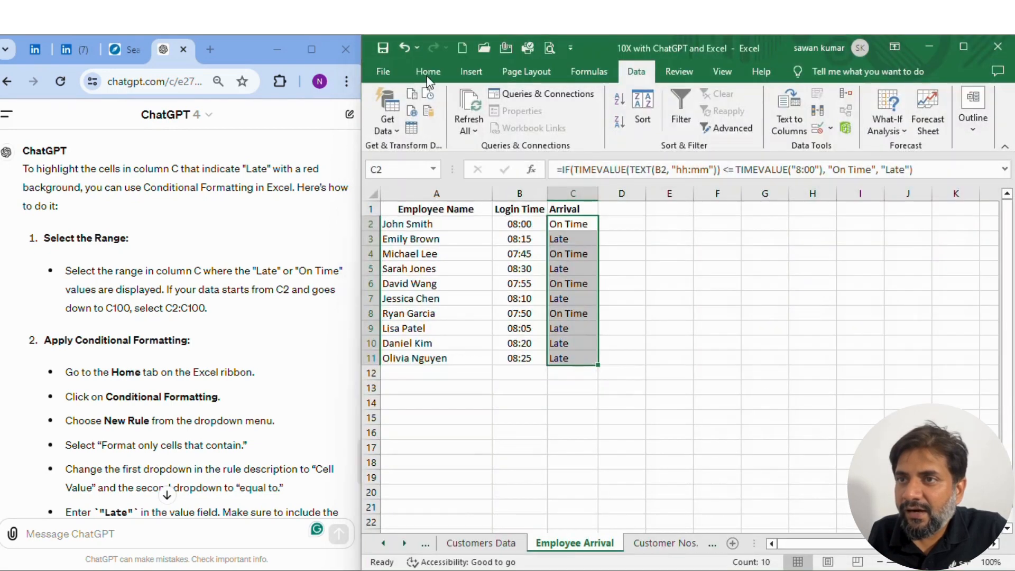
click(621, 86)
click(607, 77)
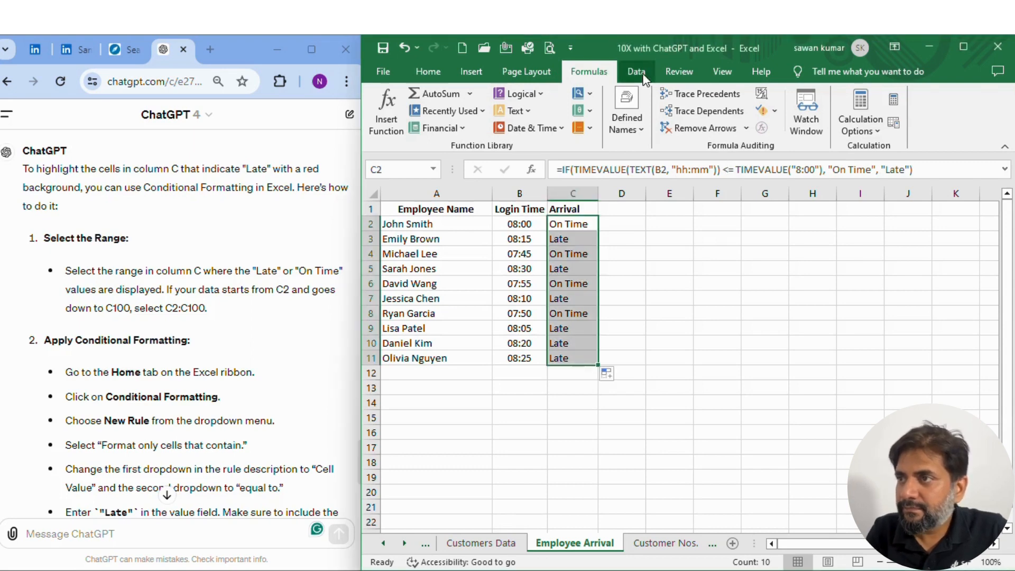
click(643, 74)
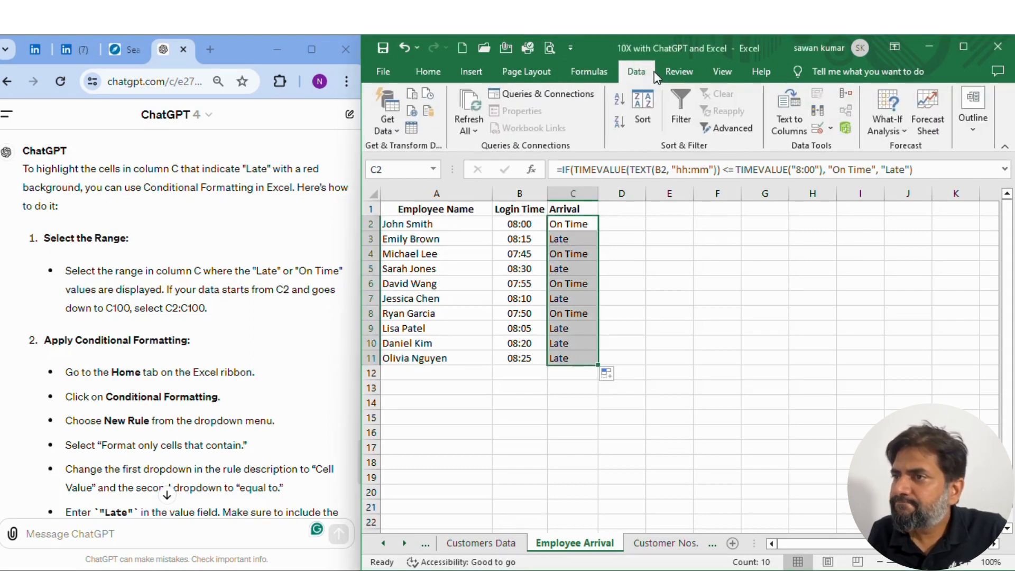
click(679, 72)
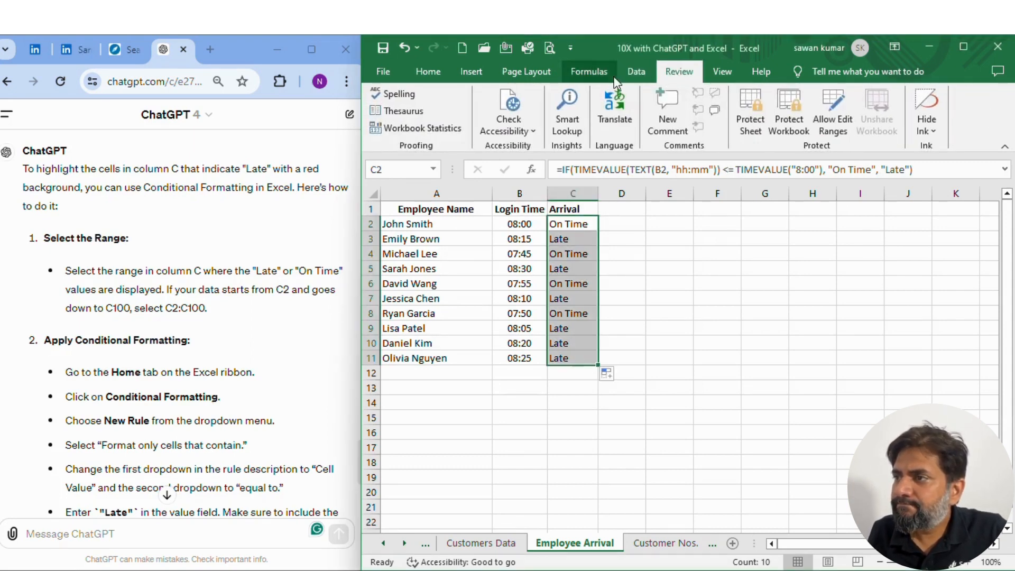
click(589, 71)
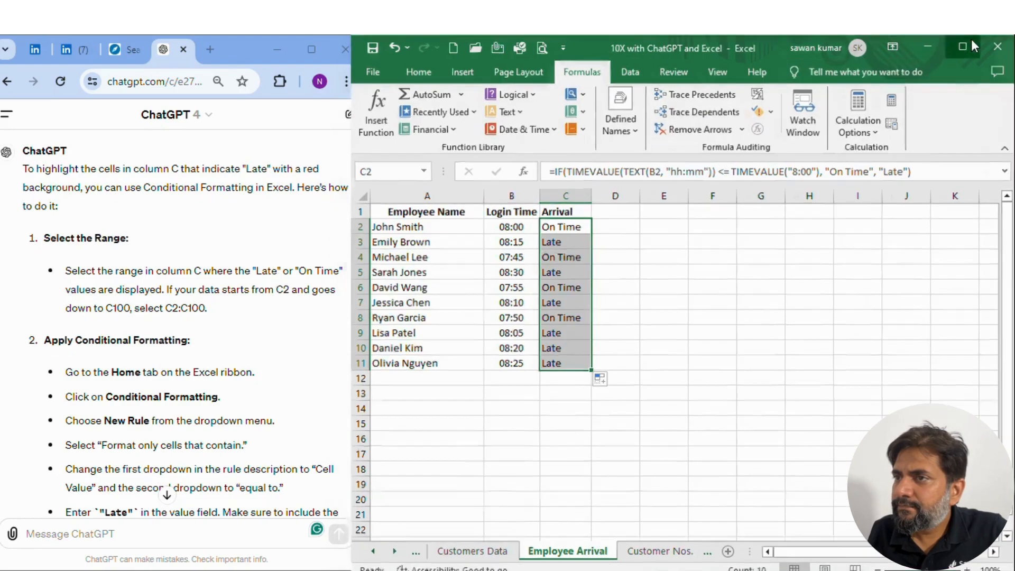
Bring up the Home commands and fit the Excel window at full height beside the ChatGPT window
click(972, 40)
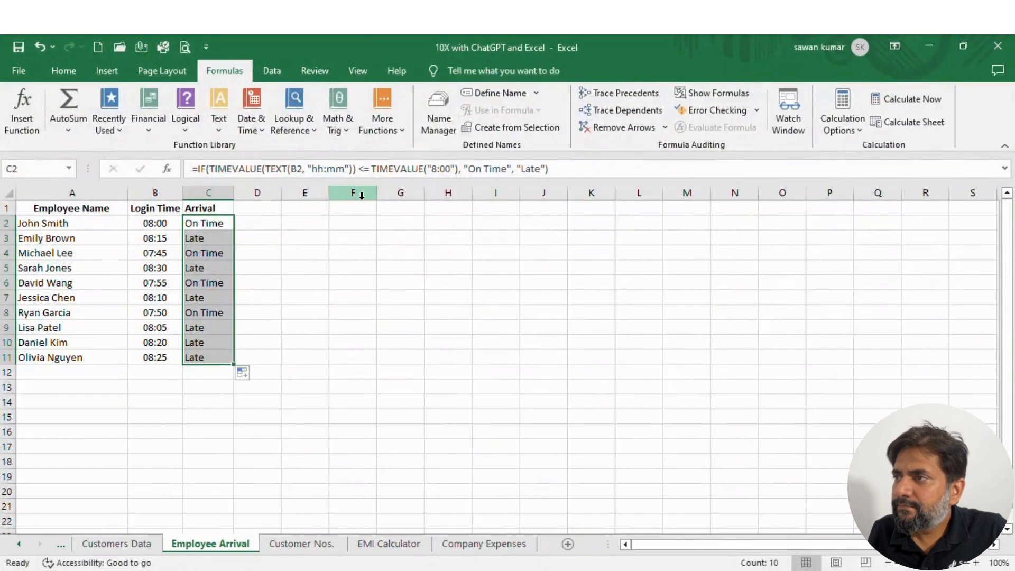
click(61, 71)
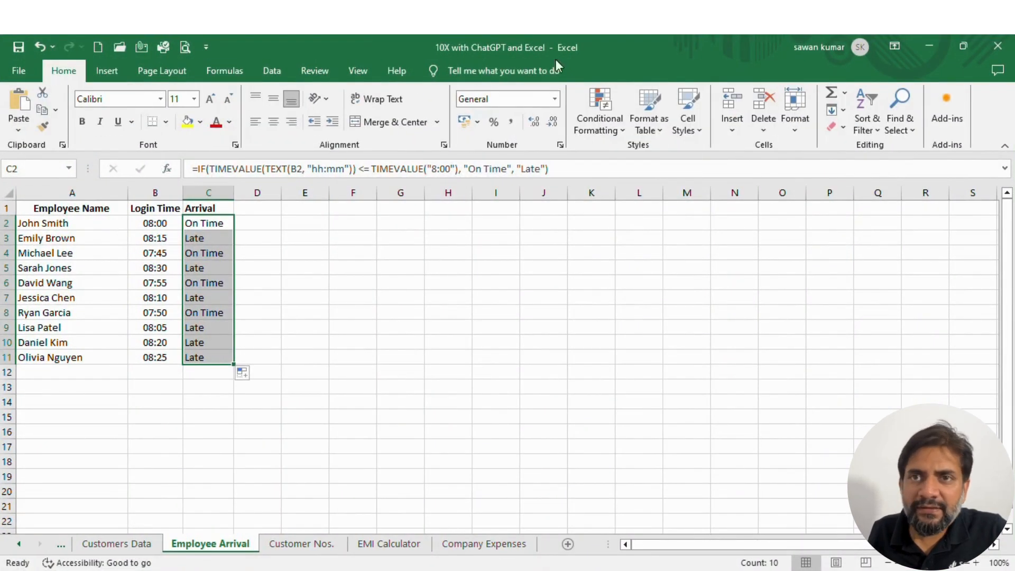
click(963, 44)
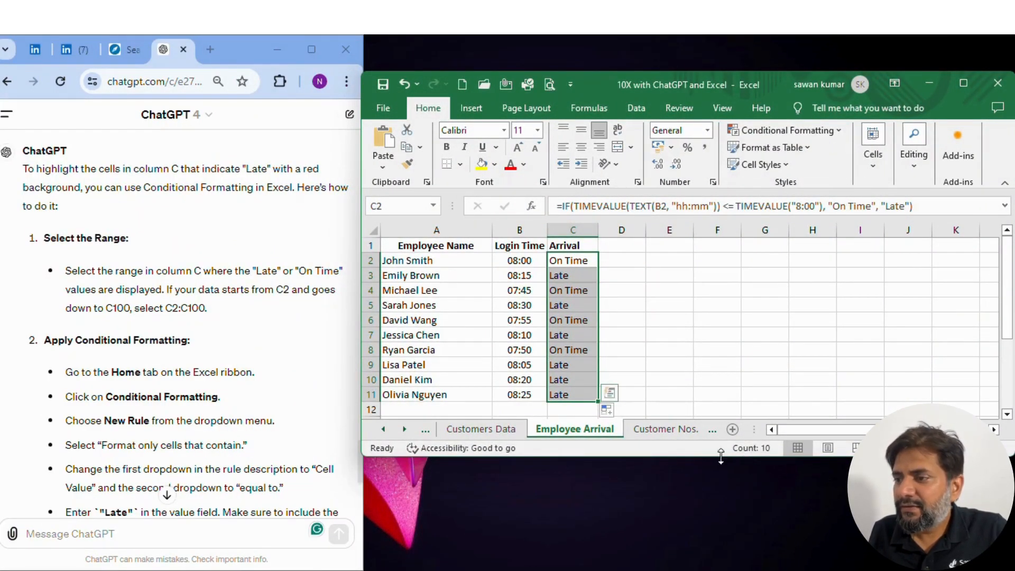
drag(720, 457, 722, 565)
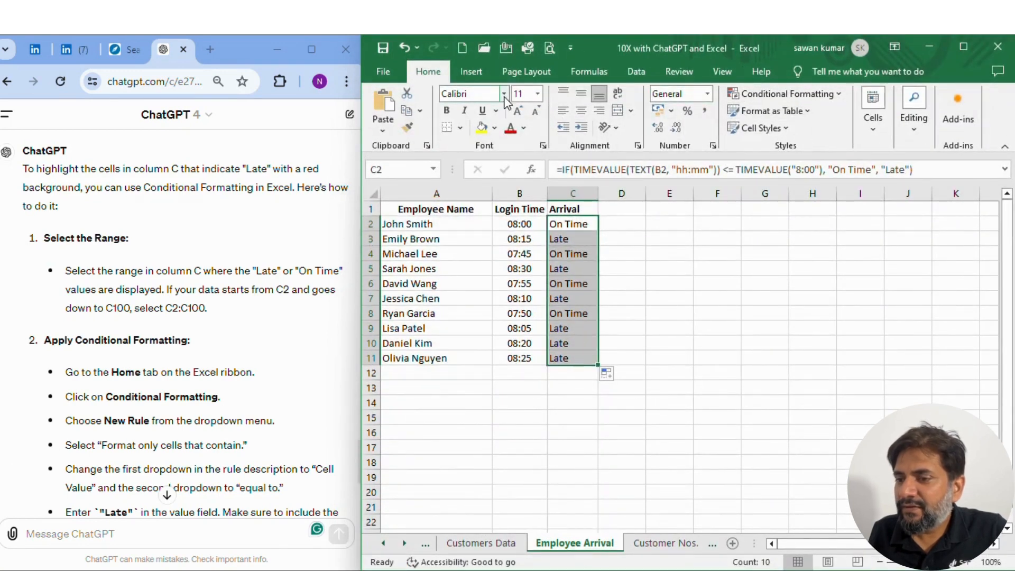
Start a new conditional formatting rule that formats only cells that contain a Cell Value equal to a given entry
click(782, 95)
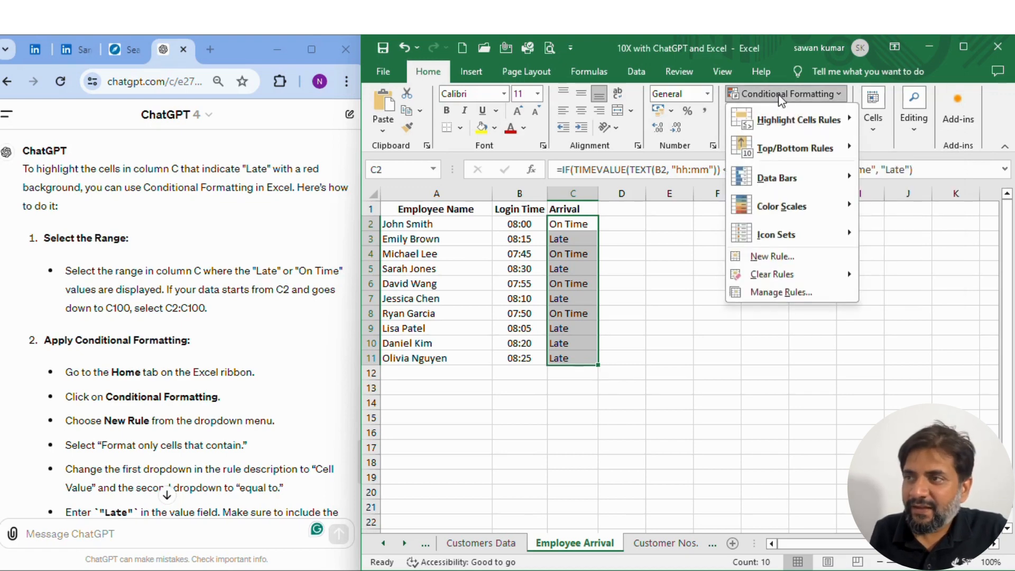
click(768, 258)
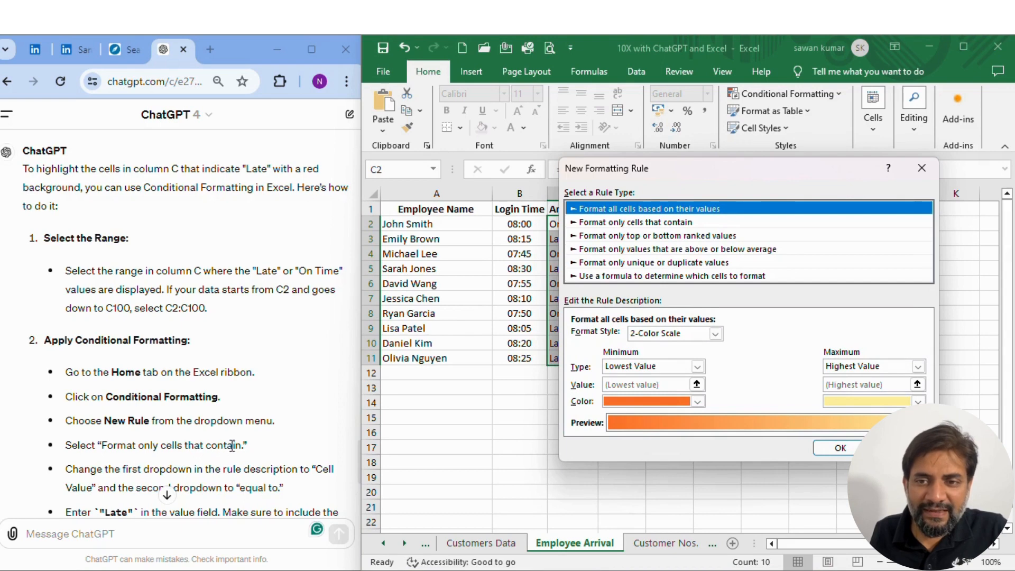
click(615, 228)
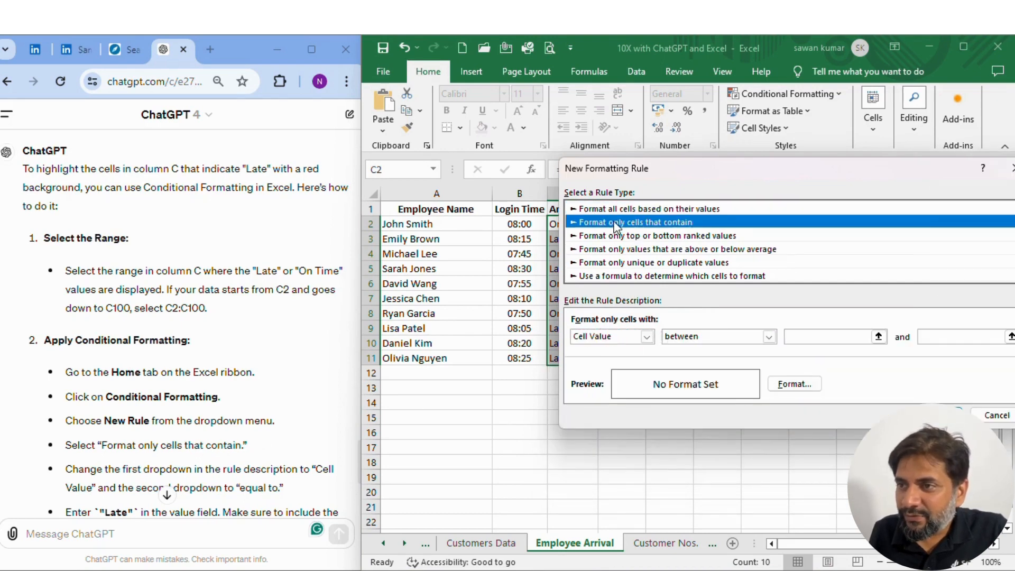
click(612, 343)
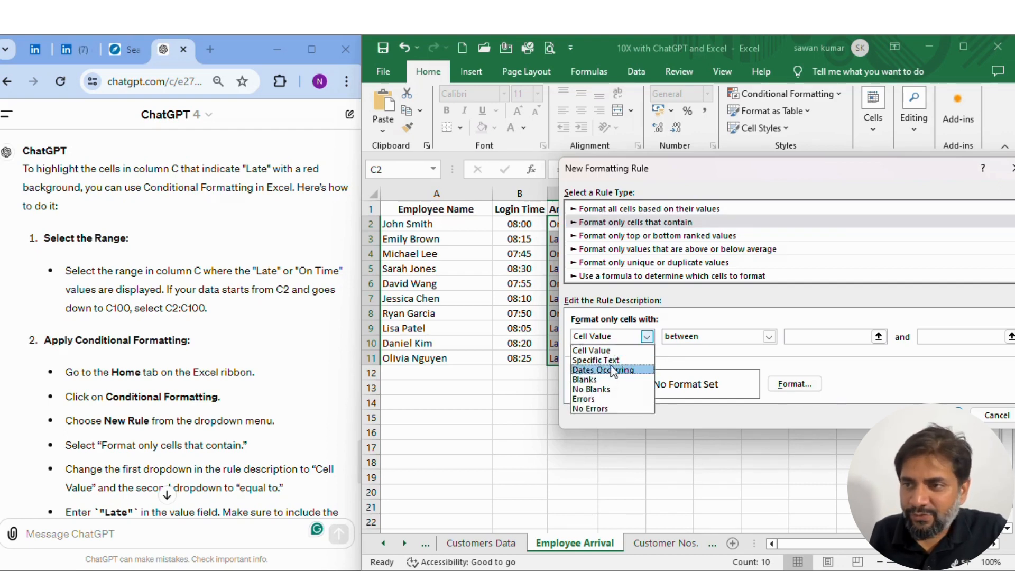
click(616, 352)
click(710, 338)
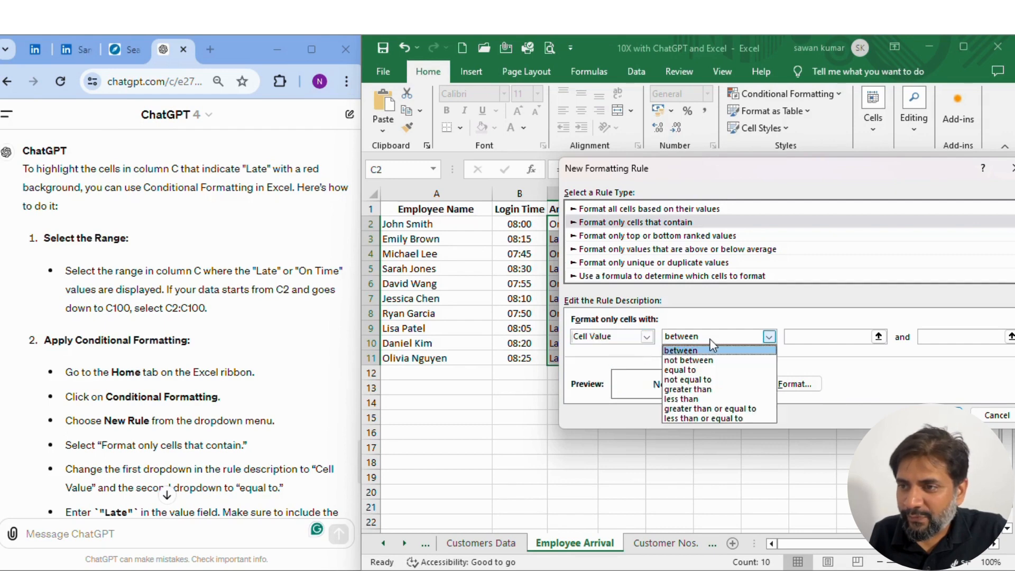
click(687, 364)
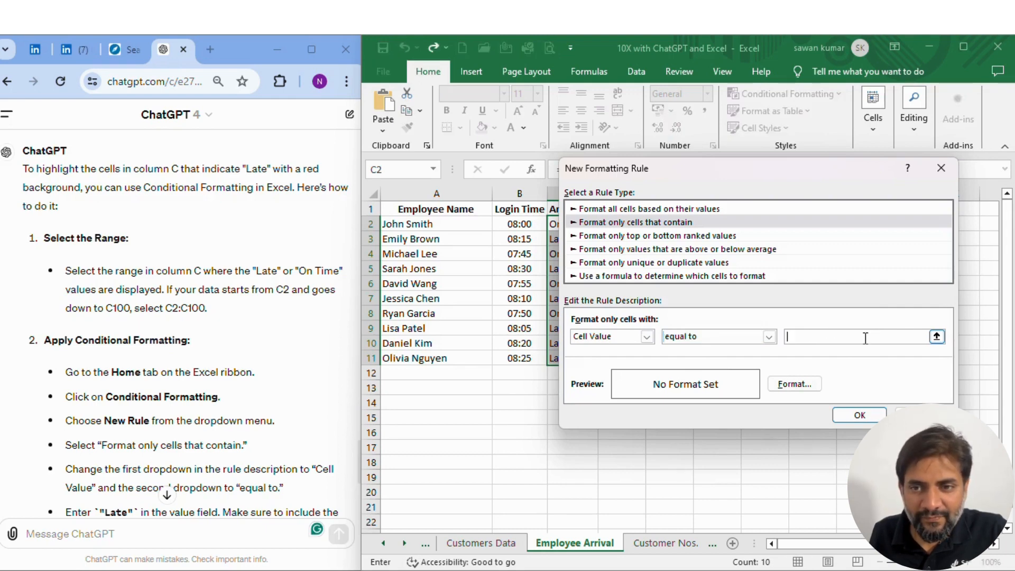
Enter "Late" with quotation marks as the rule's comparison value, following ChatGPT's instructions
text(Late)
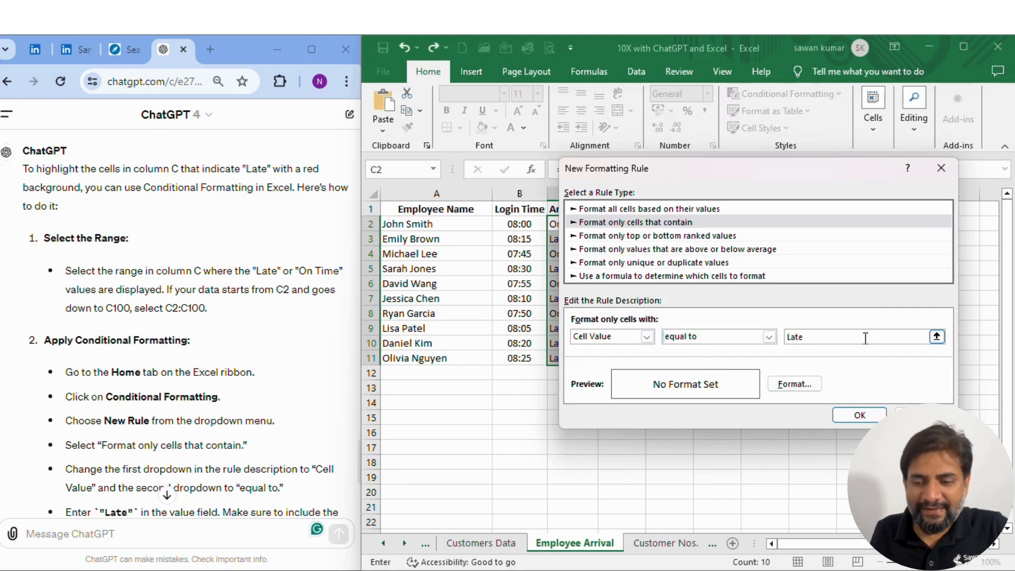
scroll(275, 446, down, 1)
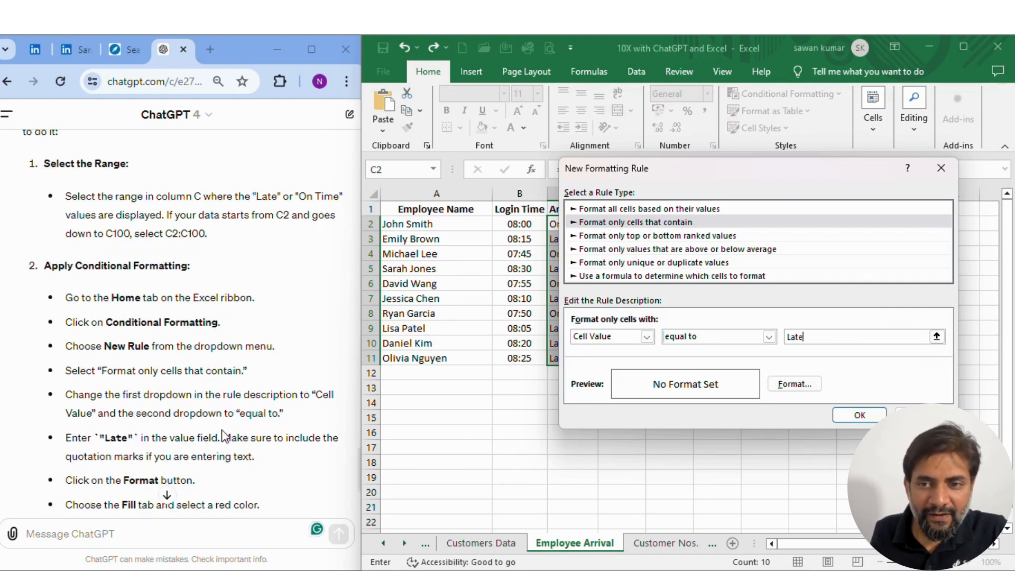
scroll(223, 433, down, 1)
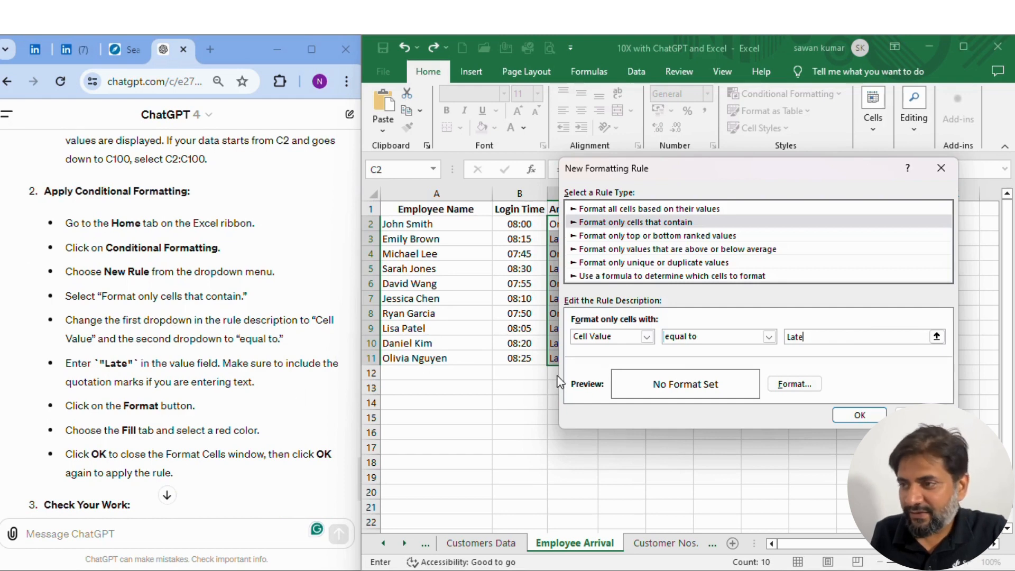
key(Left)
key(Left)
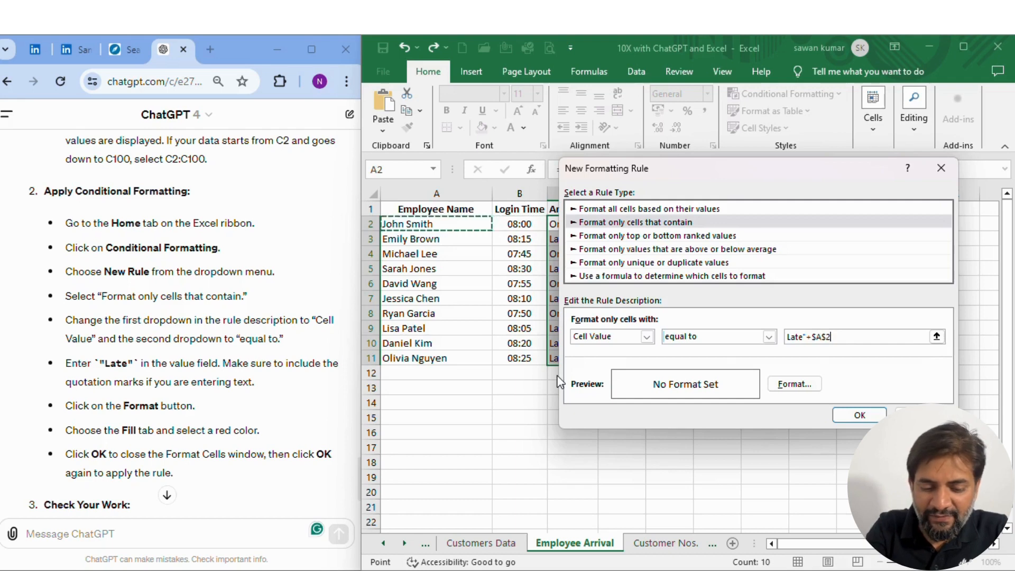
key(BackSpace)
key(BackSpace)
key(BackSpace)
key(BackSpace)
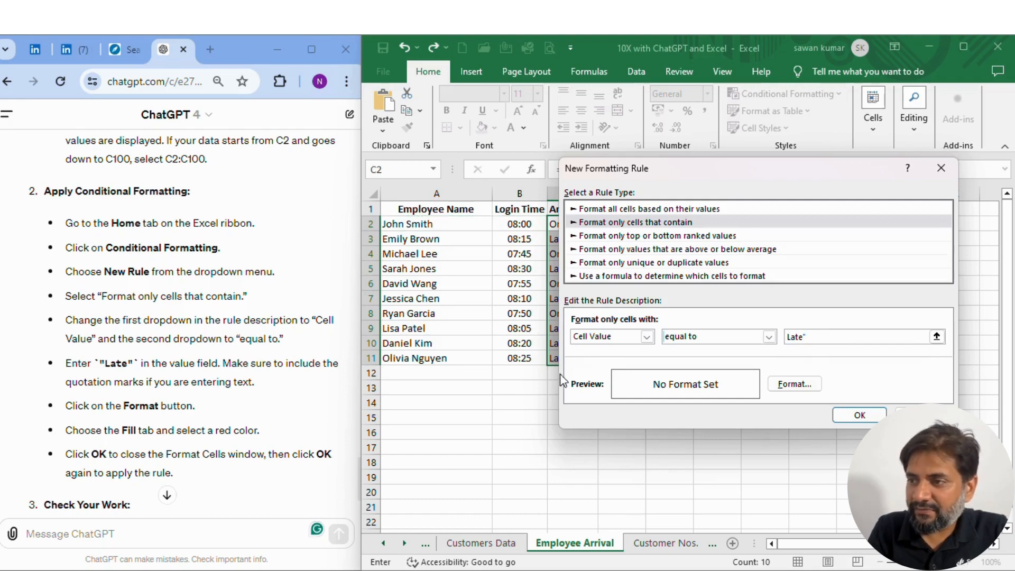
click(789, 336)
text(")
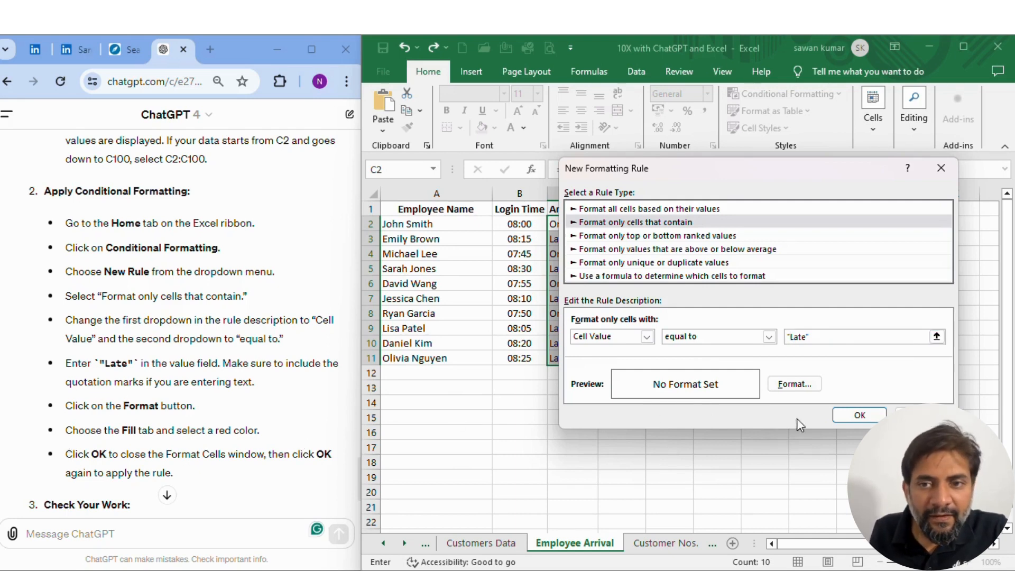
Give the rule a red background fill and apply it to the selected Arrival cells
click(797, 384)
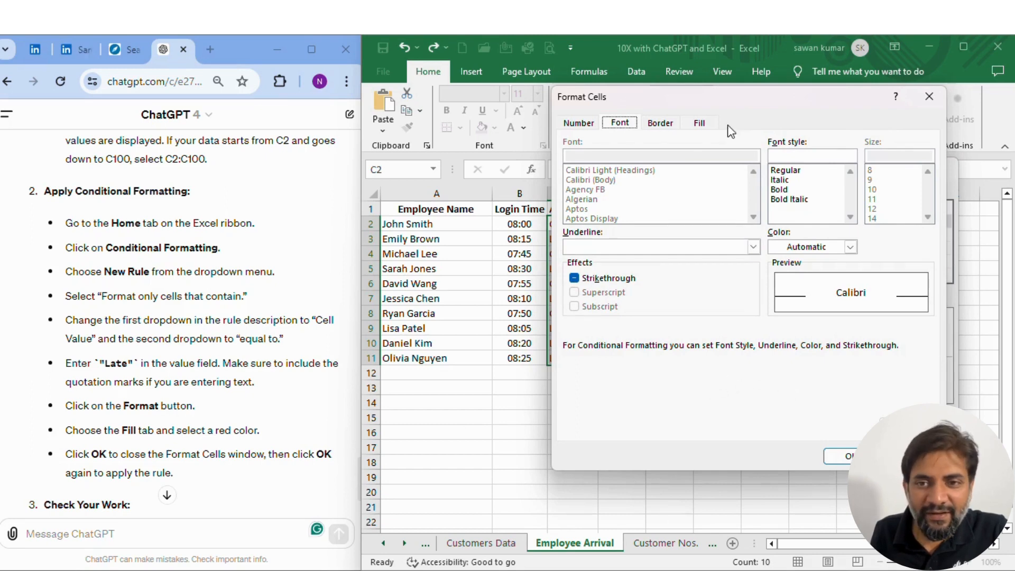
click(667, 123)
click(699, 123)
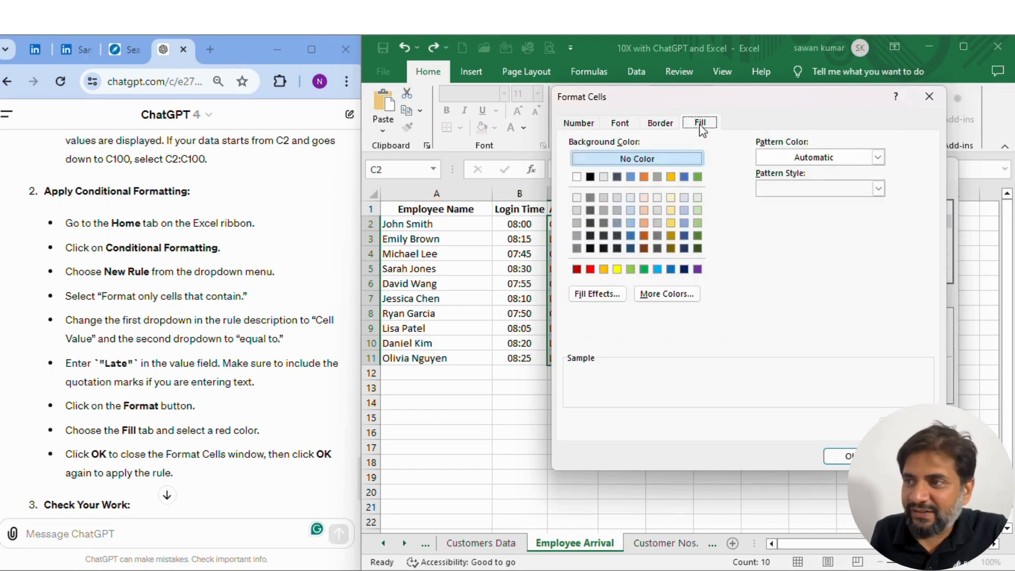
click(591, 270)
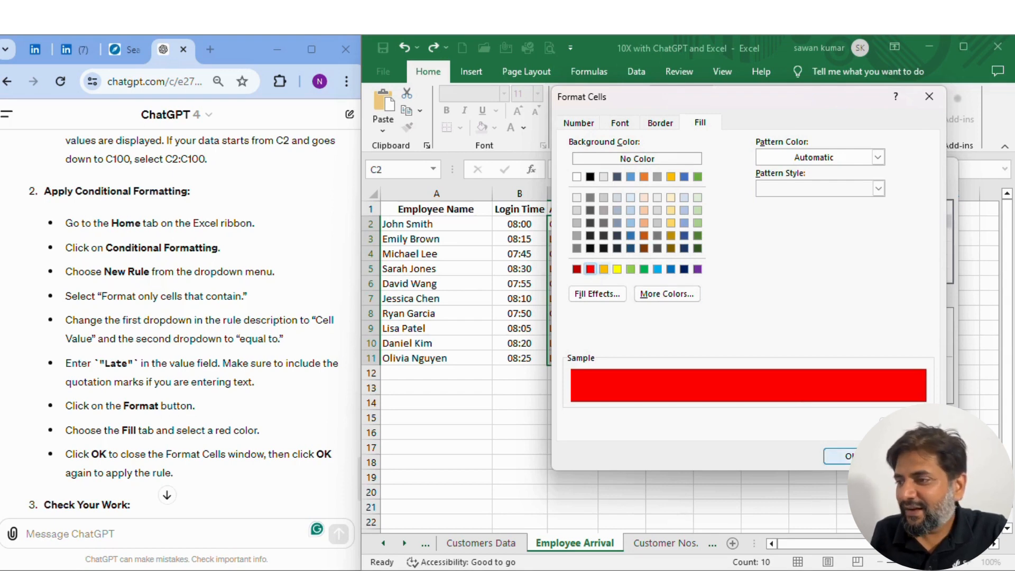
click(841, 456)
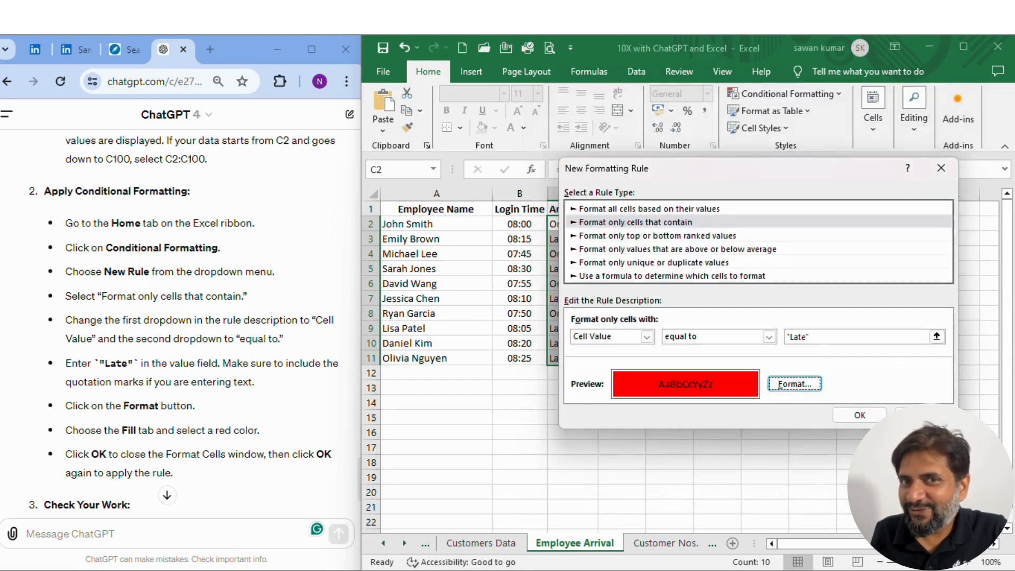
click(862, 416)
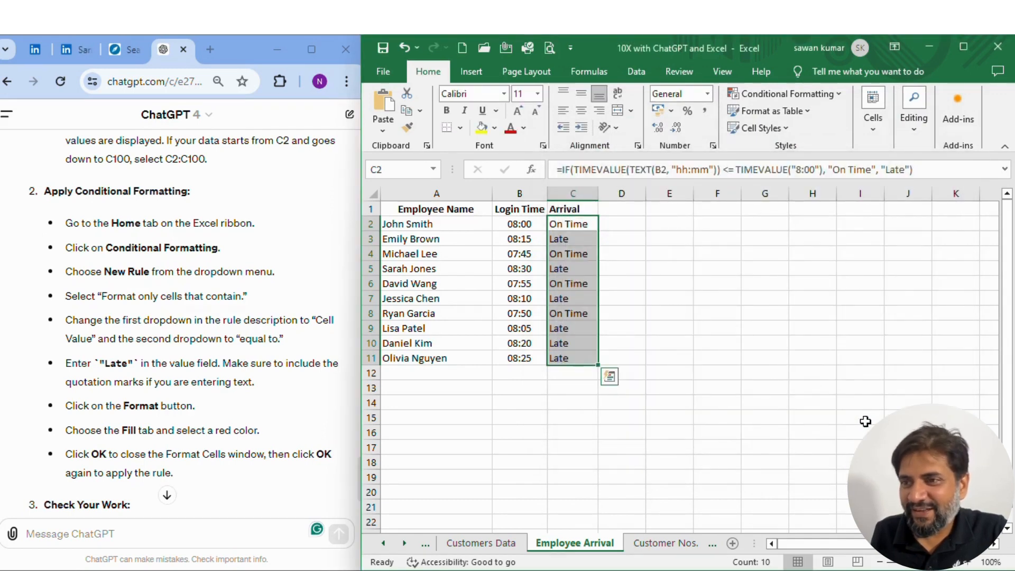
Open the existing red-fill conditional formatting rule on the Arrival cells for editing
click(778, 95)
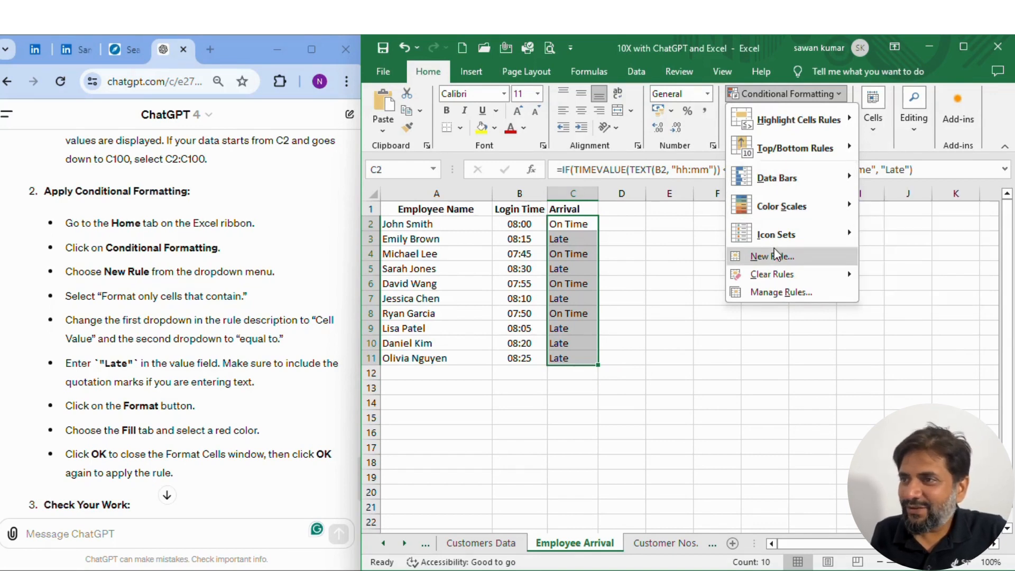
click(783, 292)
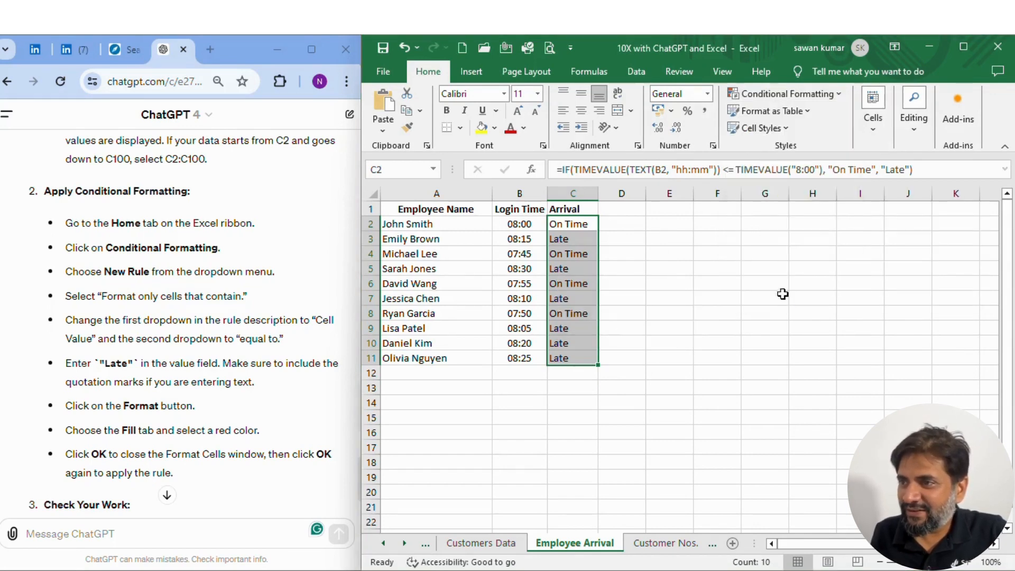
click(632, 286)
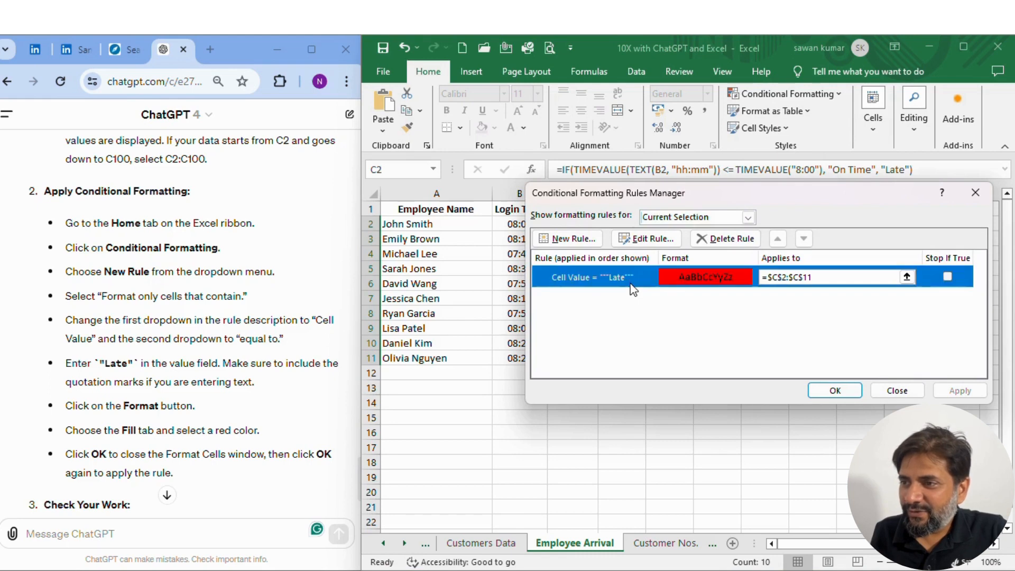
double_click(633, 290)
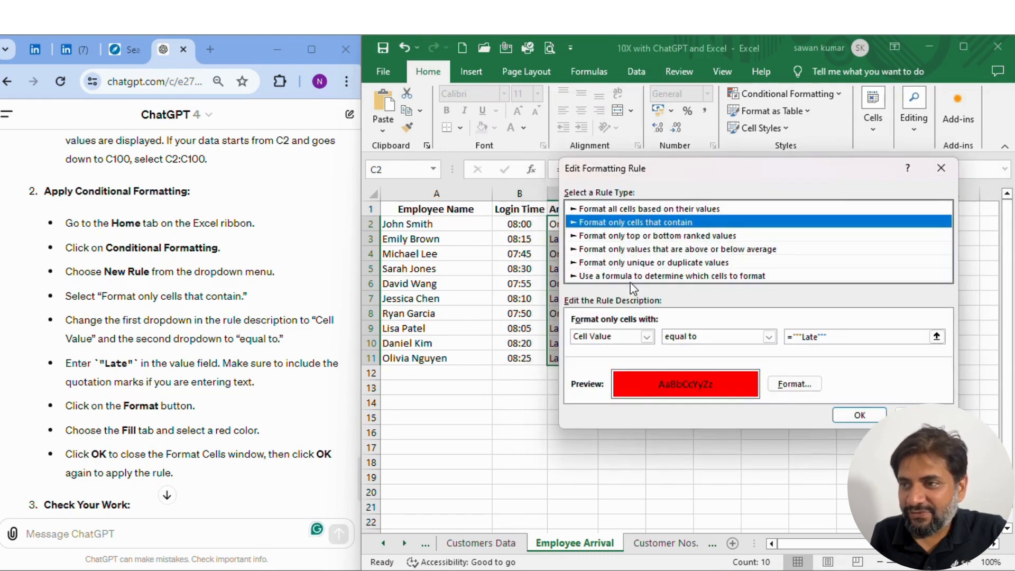
click(845, 338)
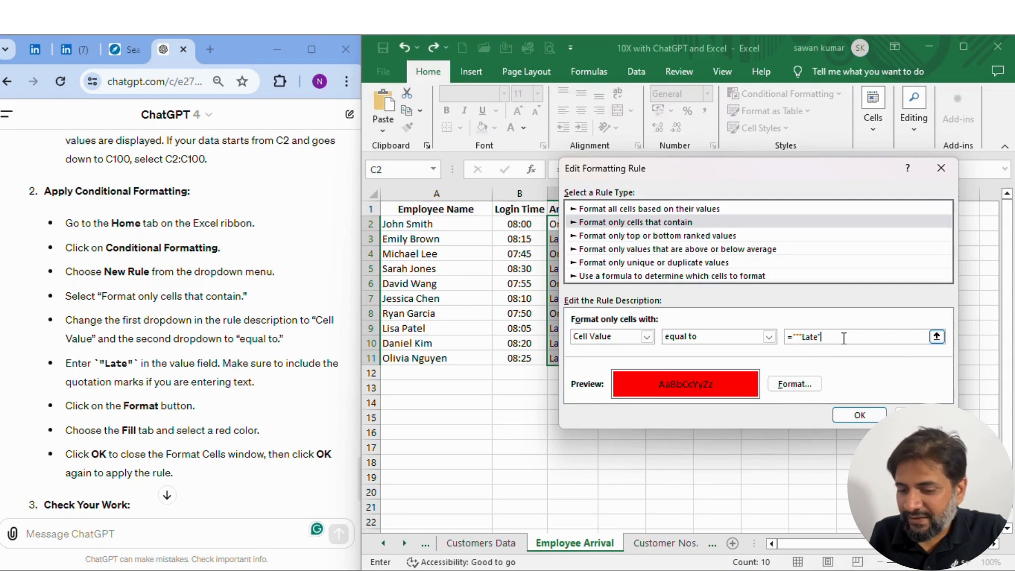
Change the rule to format cells with Specific Text containing Late, and apply it to the Arrival cells
click(621, 335)
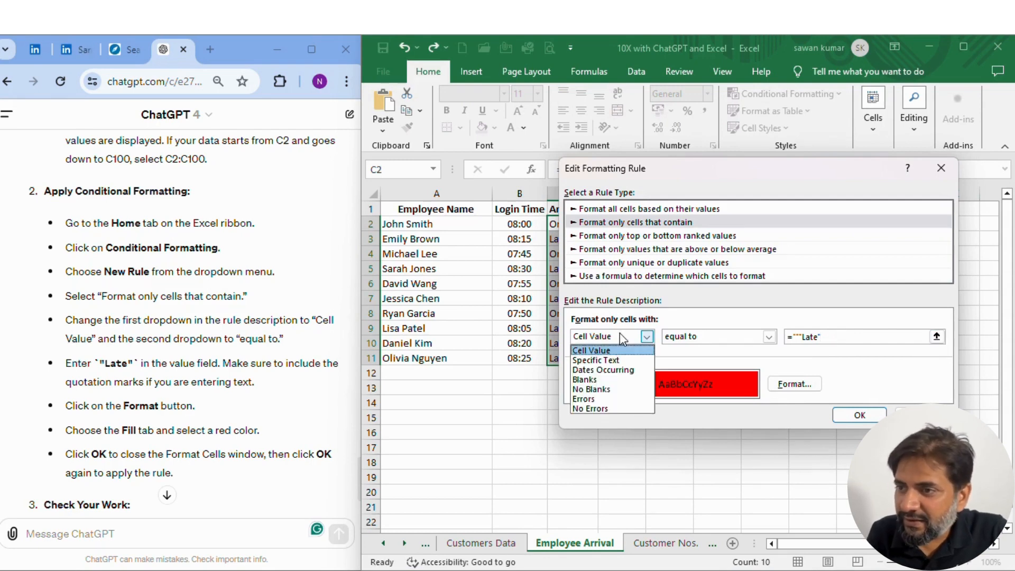
click(611, 360)
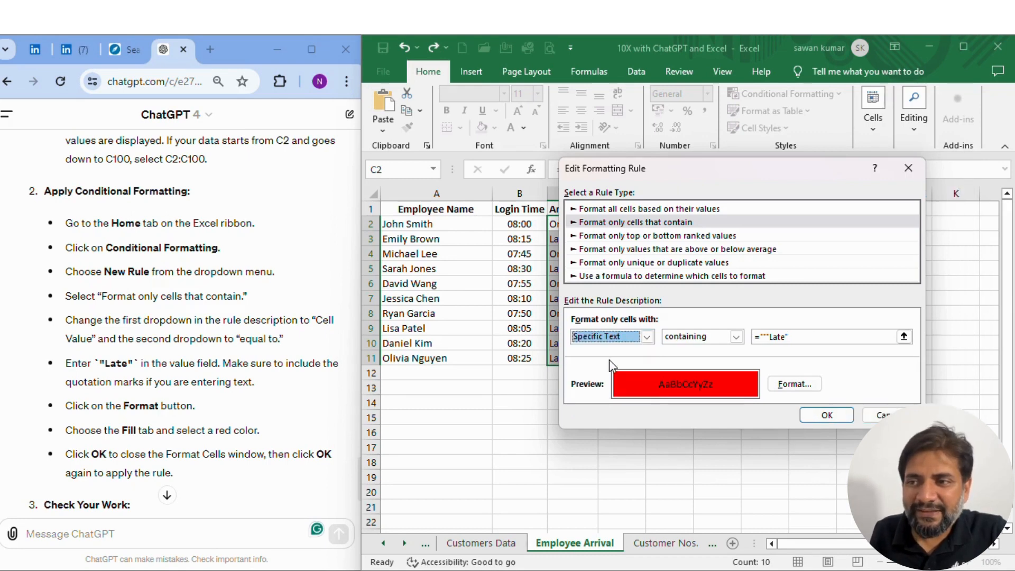
click(687, 338)
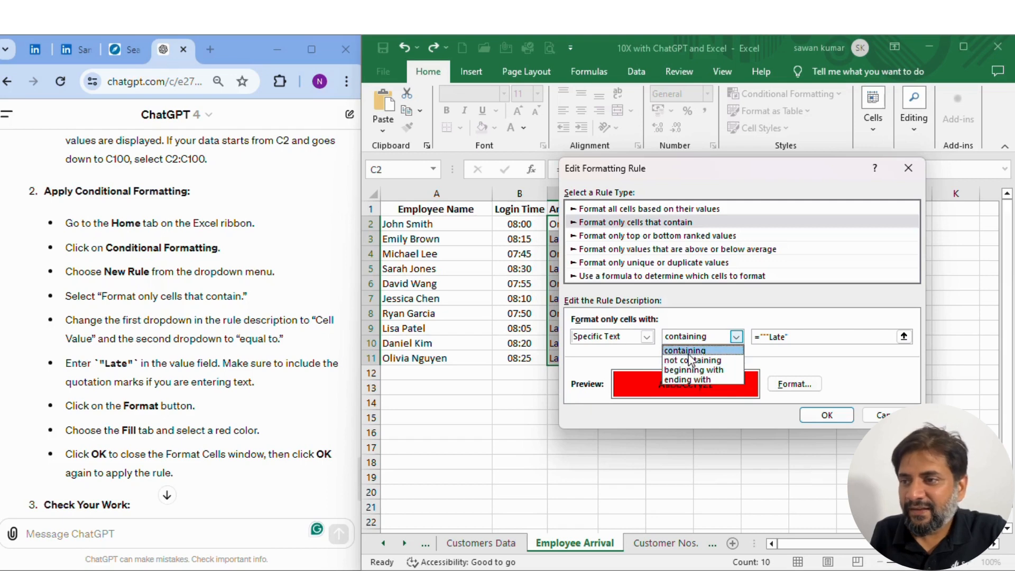
click(685, 350)
drag(796, 339, 747, 343)
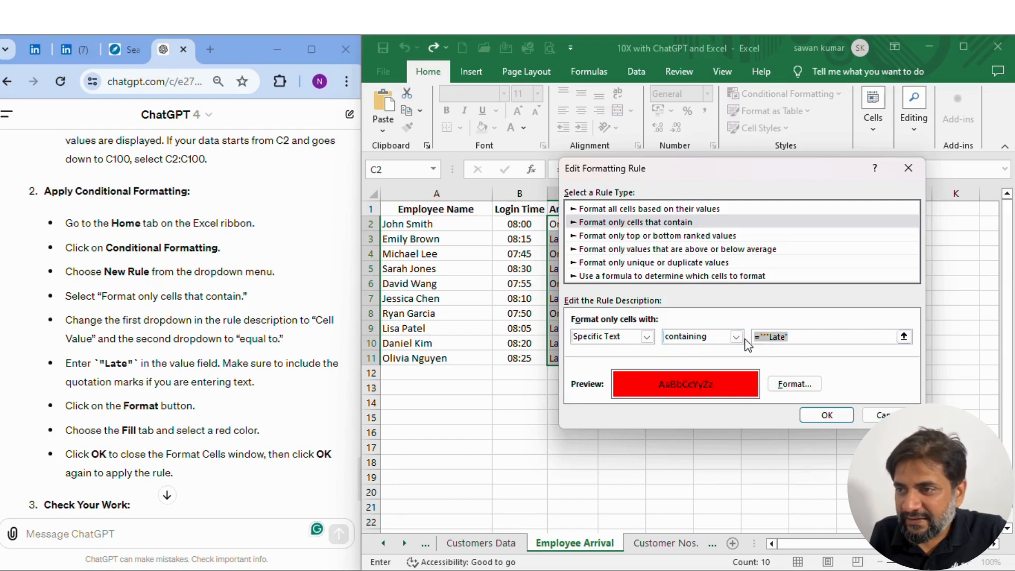
text(Late)
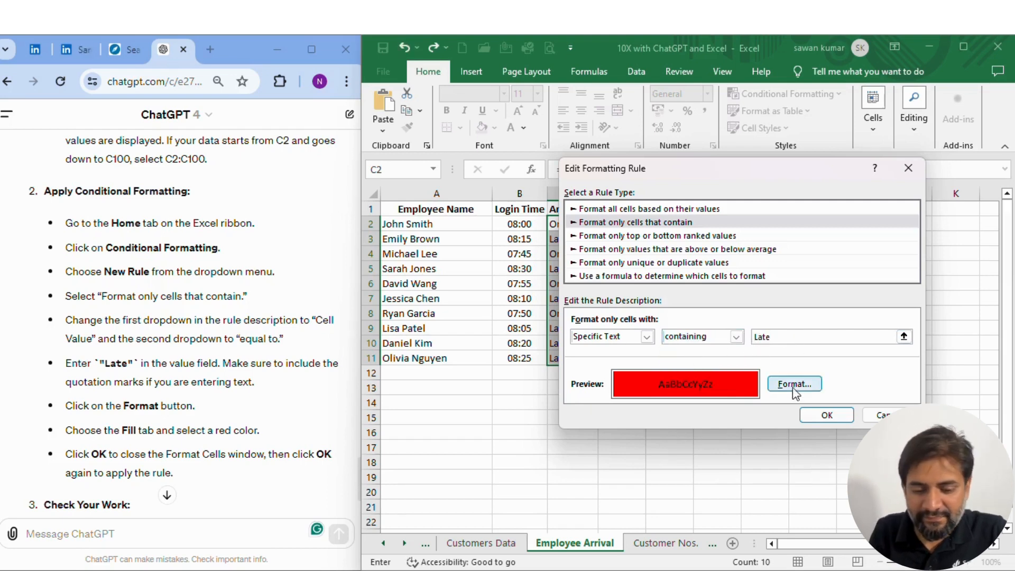
click(817, 419)
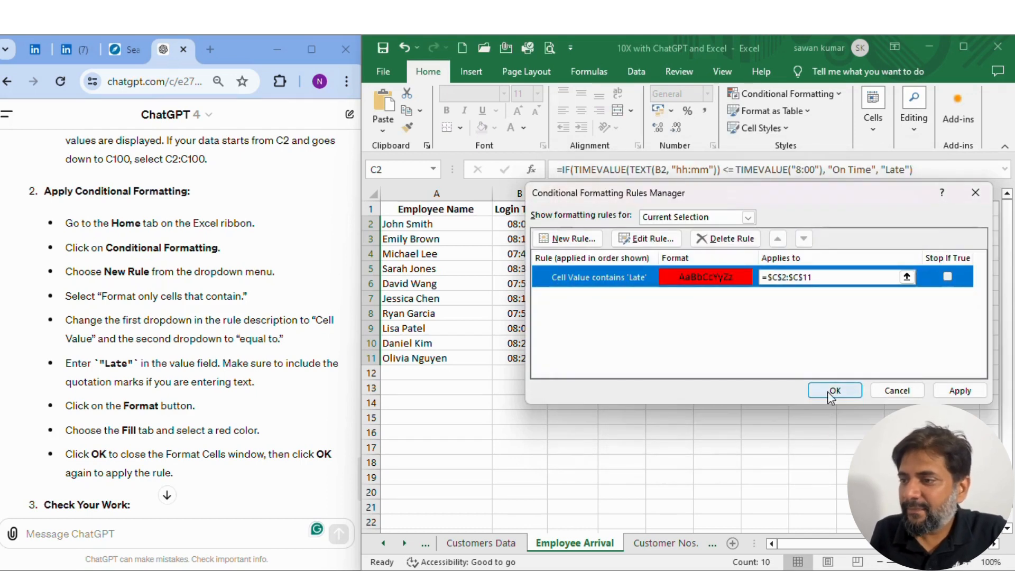
click(960, 391)
click(821, 394)
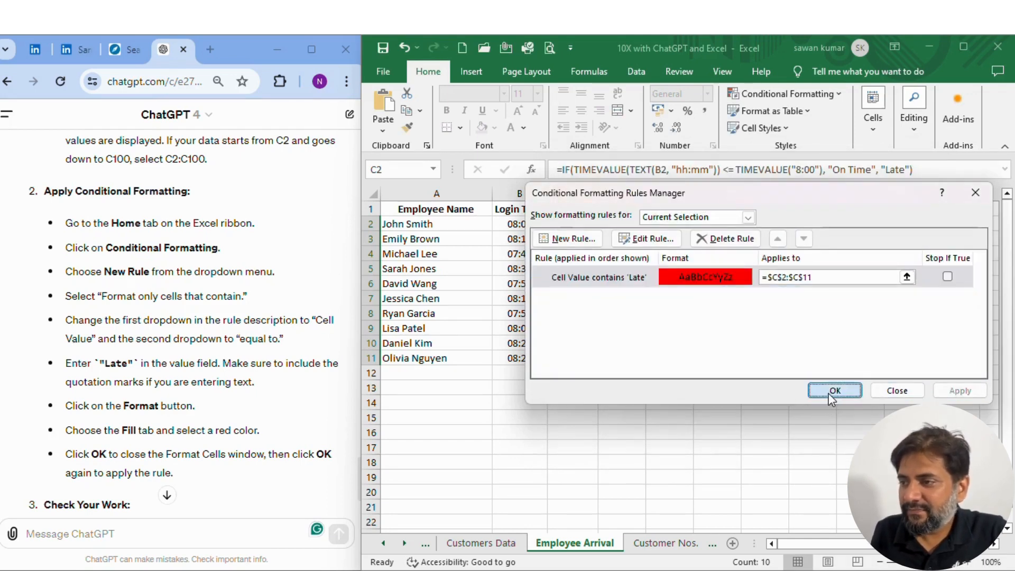
Check the red highlighting on the Late cells in the Arrival column
click(657, 384)
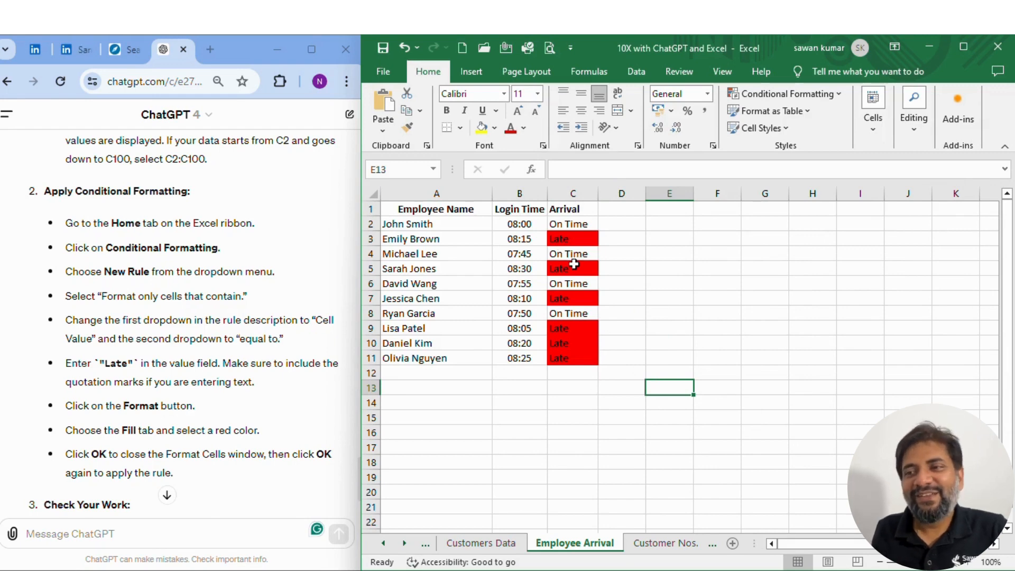
click(573, 264)
click(571, 243)
click(573, 272)
click(575, 299)
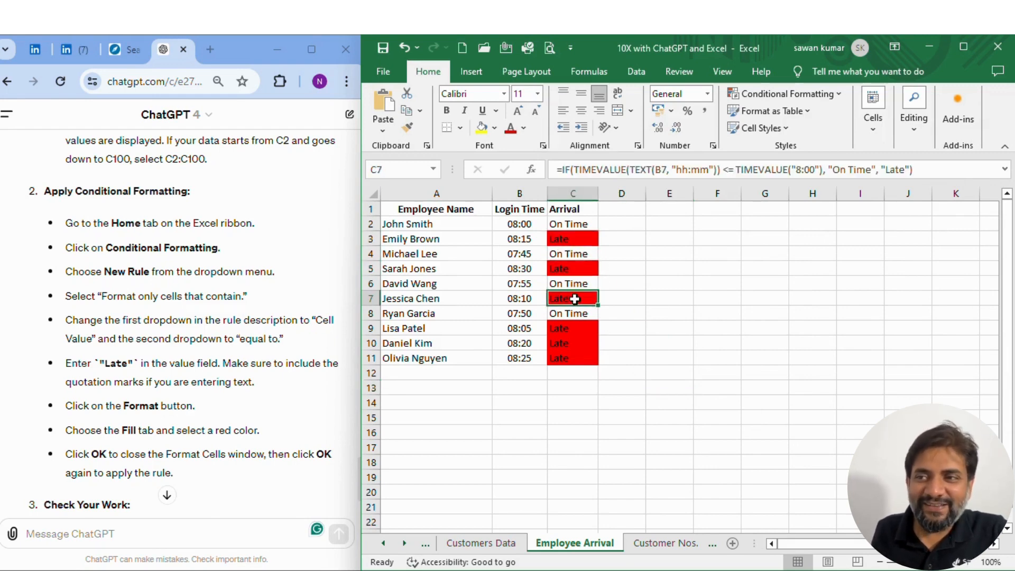
click(574, 314)
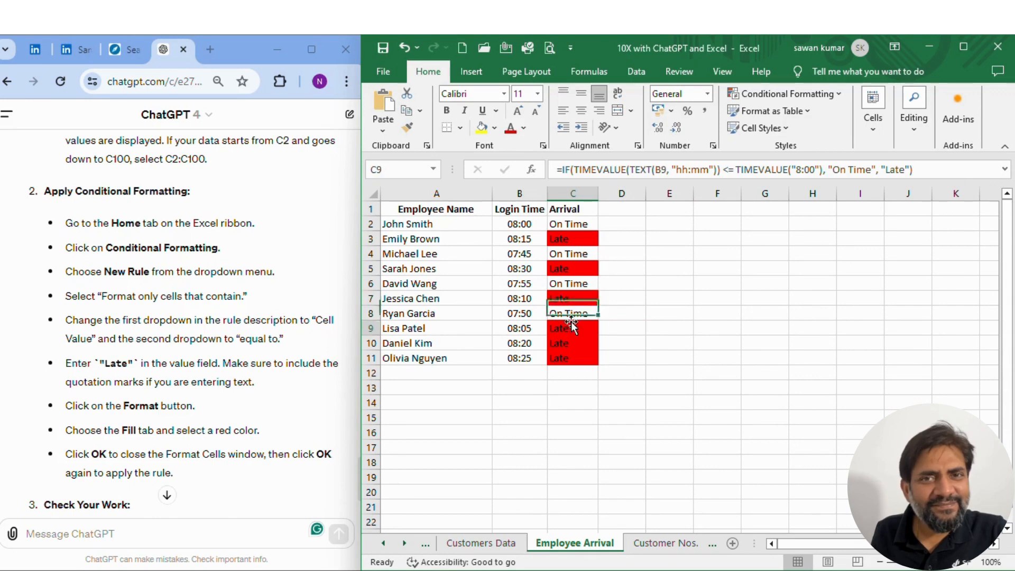
click(574, 328)
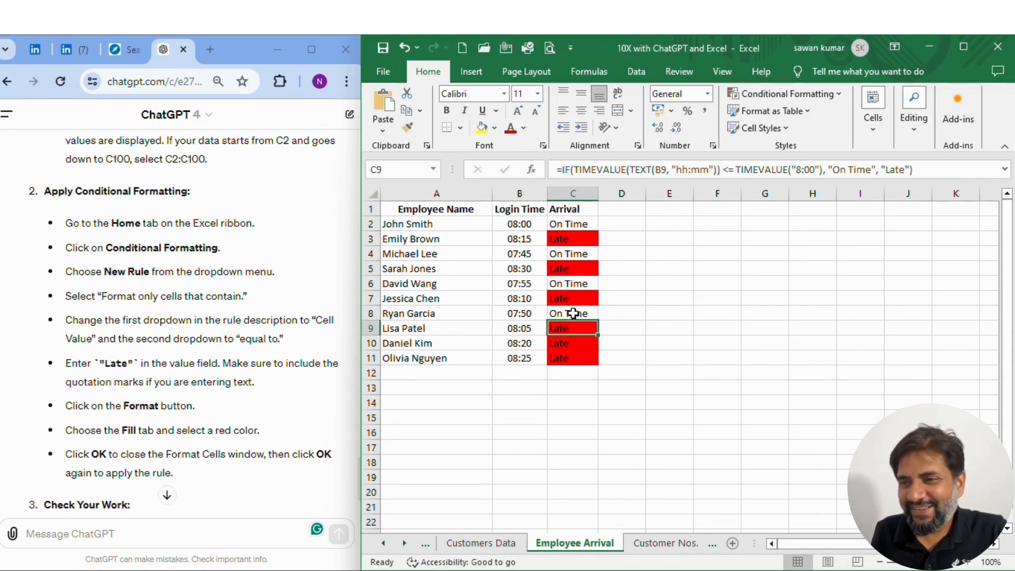
Switch to the Customer Nos. sheet and review the customer IDs and names in columns A and B
key(ctrl+Page_Down)
click(573, 314)
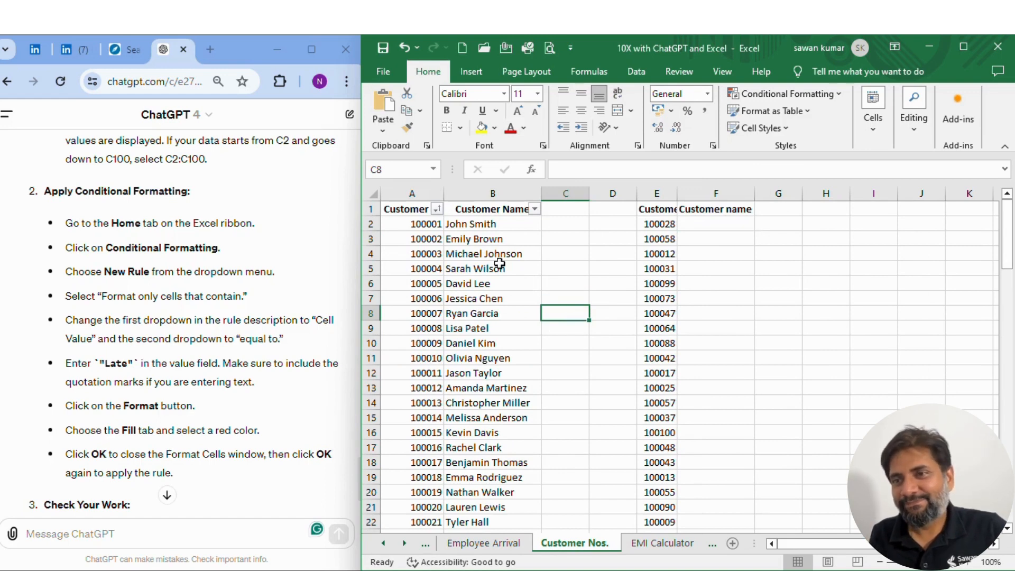
click(456, 252)
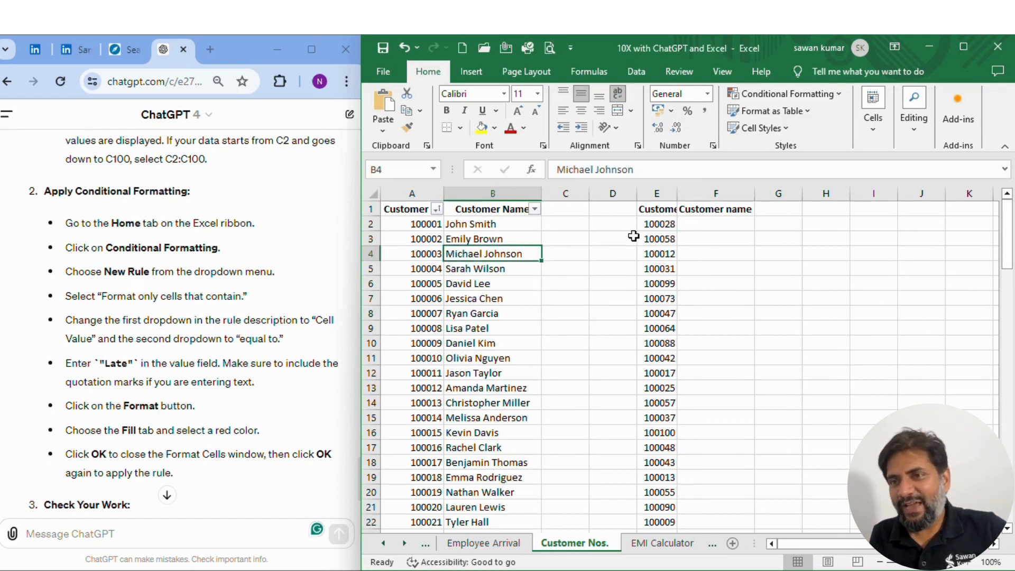
click(414, 224)
click(410, 211)
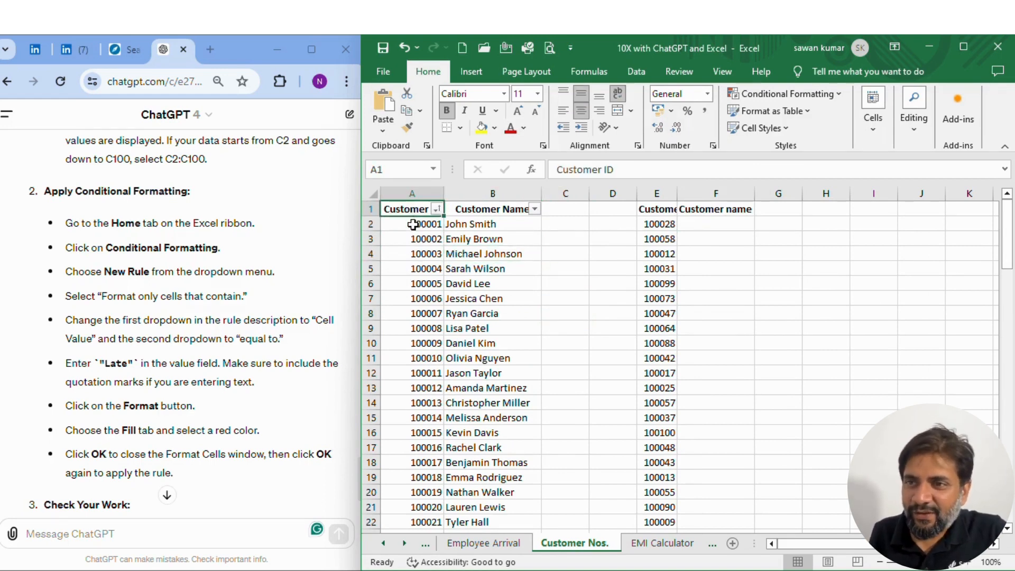
drag(412, 225, 402, 492)
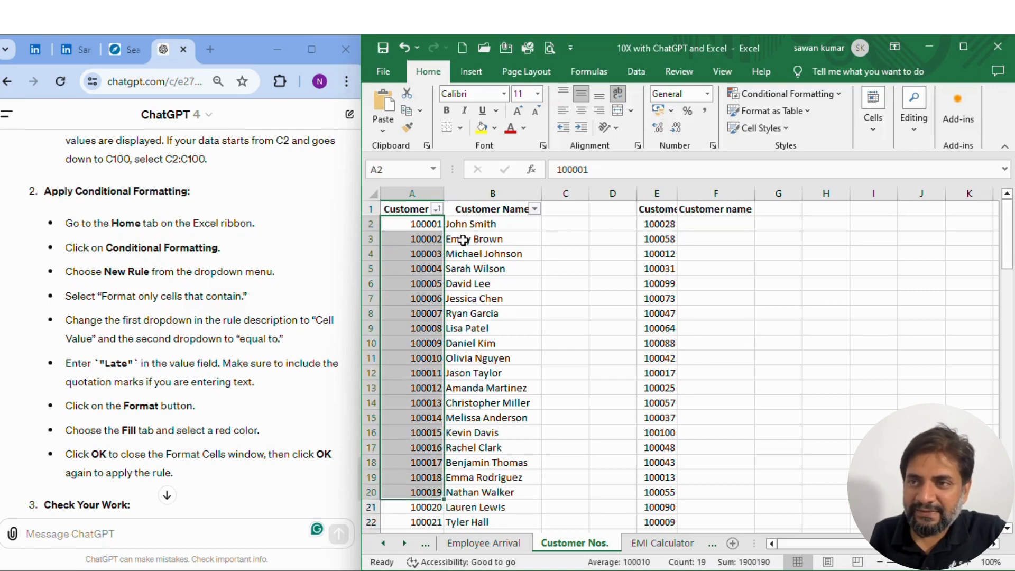
drag(478, 225, 499, 404)
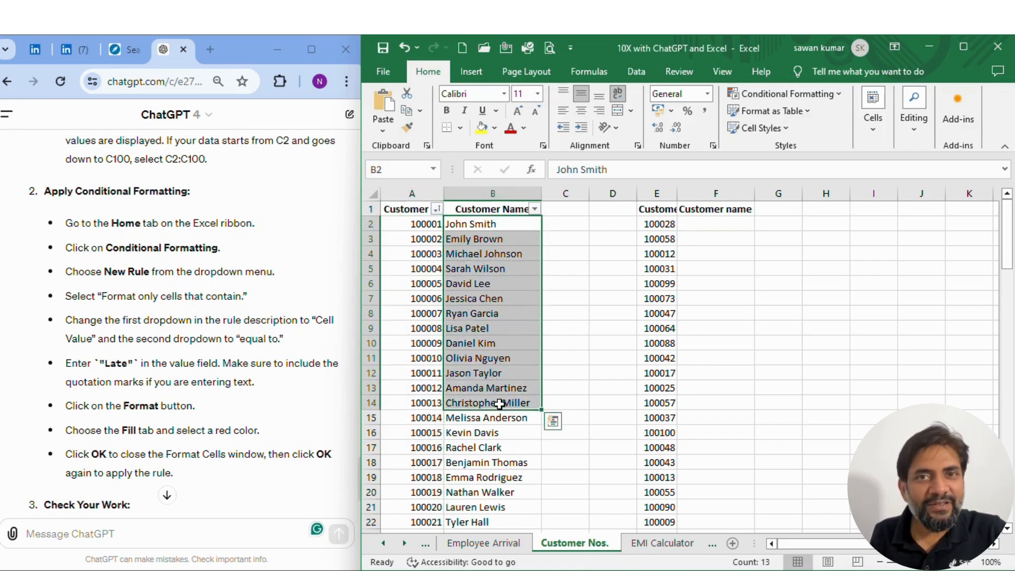
click(483, 370)
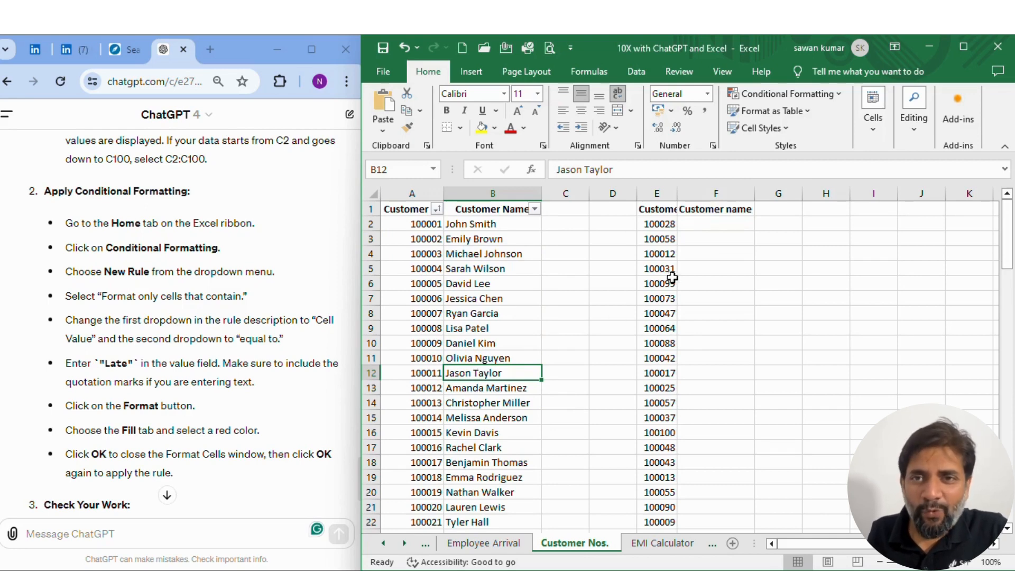
Fit the width of column E to its Customer IDs heading and look over the IDs below it
drag(664, 227, 672, 268)
click(684, 248)
click(660, 225)
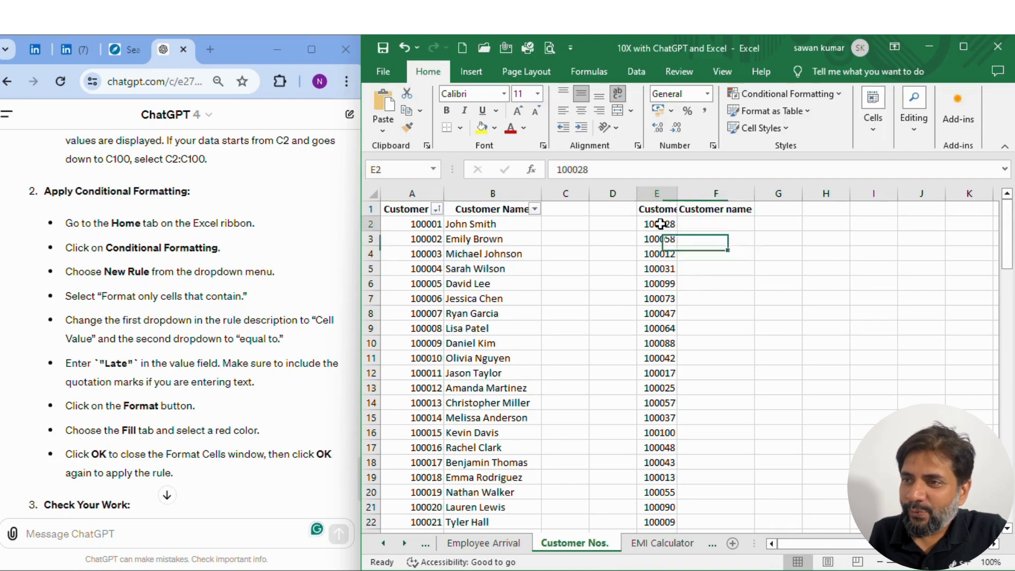
double_click(678, 194)
drag(676, 227, 684, 505)
click(677, 451)
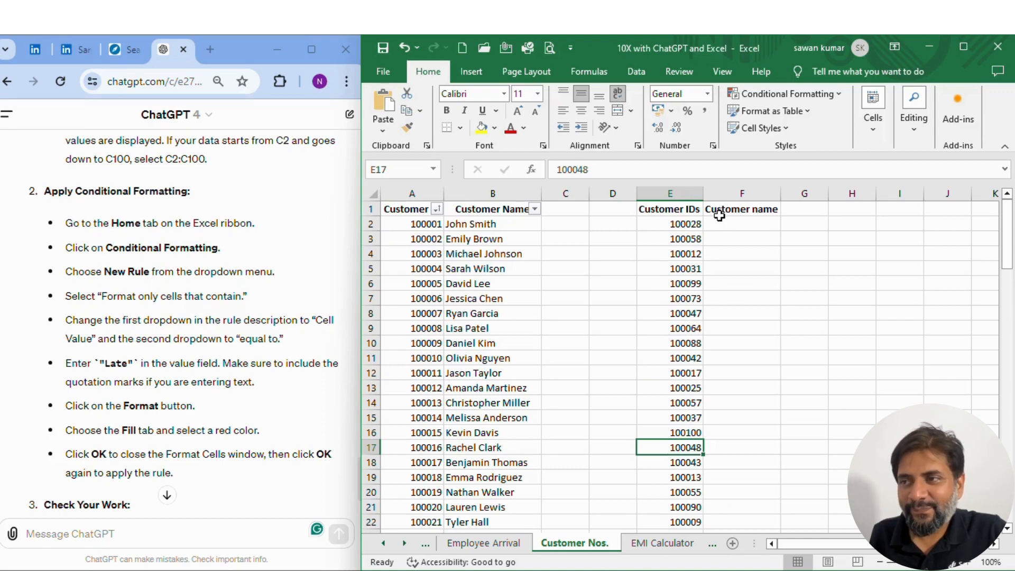
Review the blank Customer name cells beside the Customer IDs and select F2
click(693, 225)
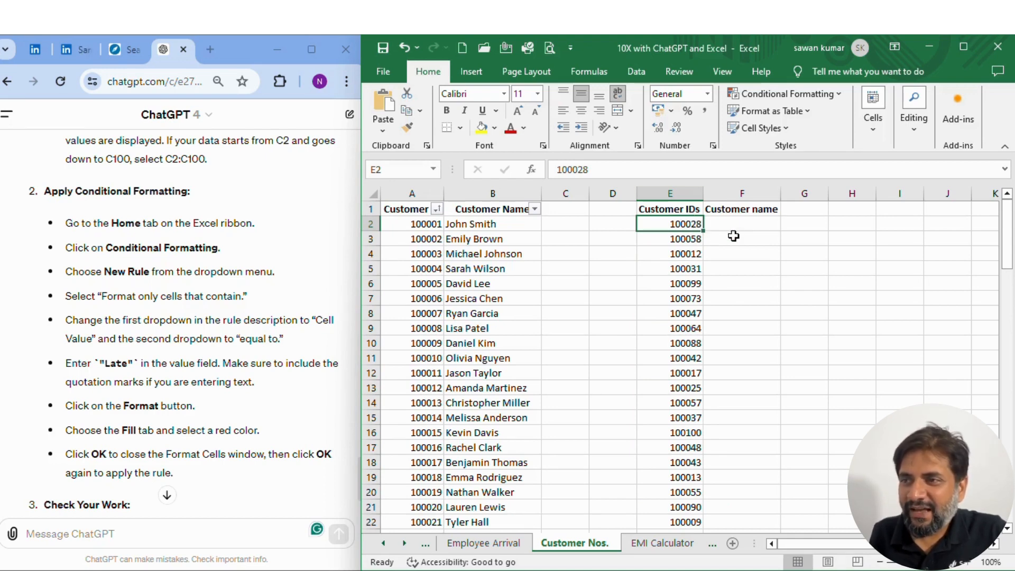
drag(734, 229, 751, 515)
click(764, 451)
click(740, 221)
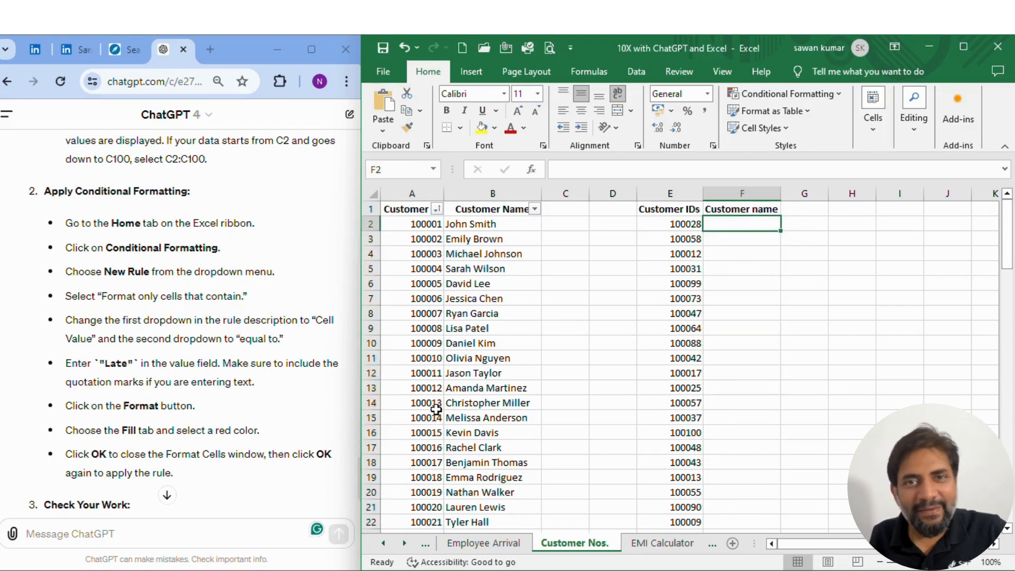
Start a ChatGPT prompt reading "I have customer IDs in Column A starting from cell A2,"
click(167, 495)
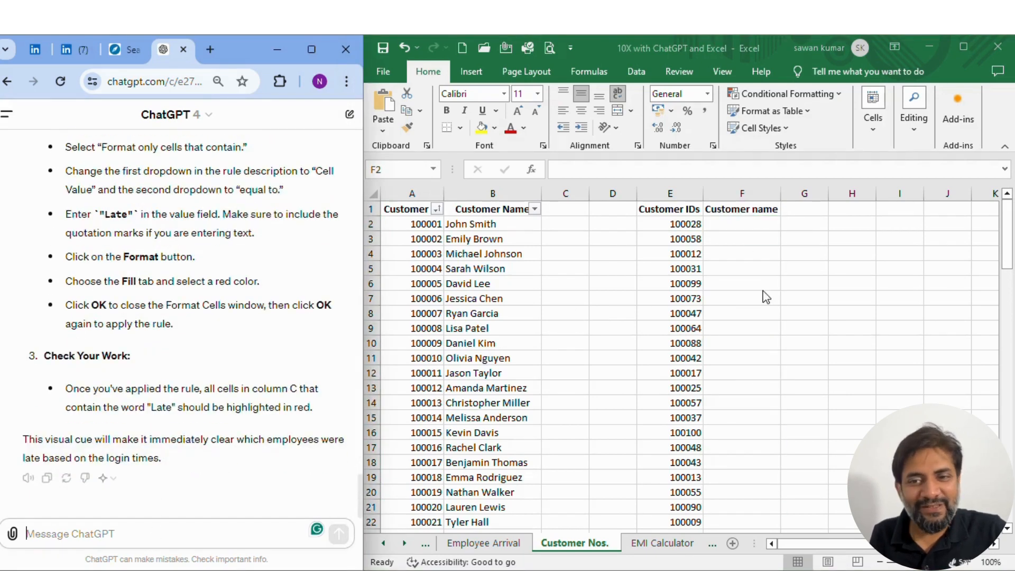
text(I have customer )
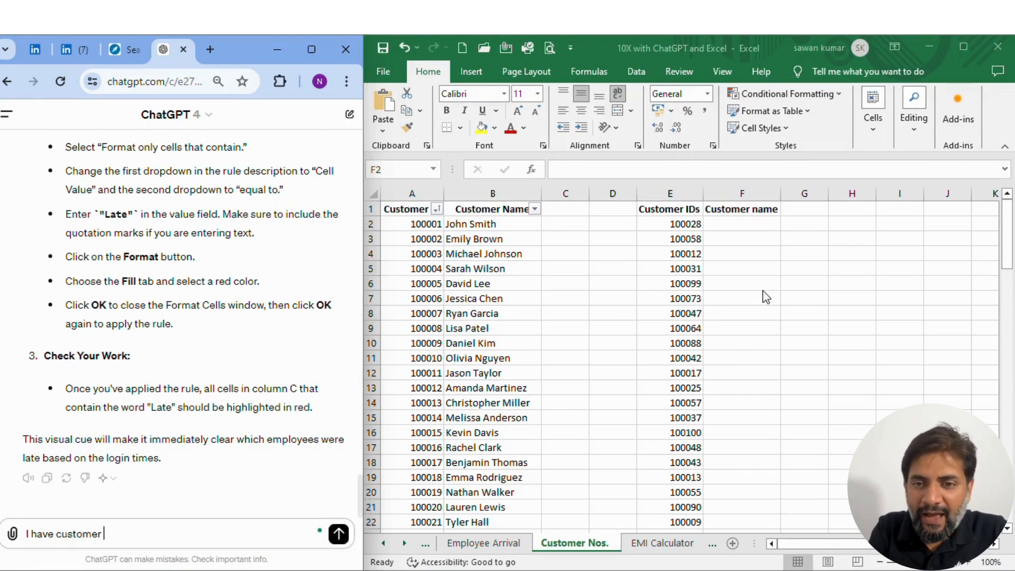
text(IDs in C)
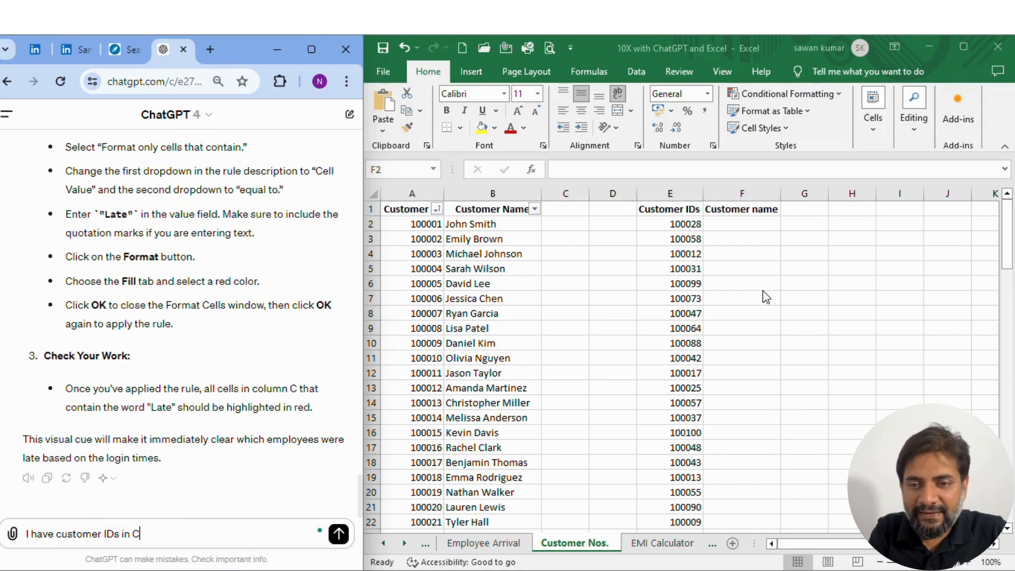
text(olumn)
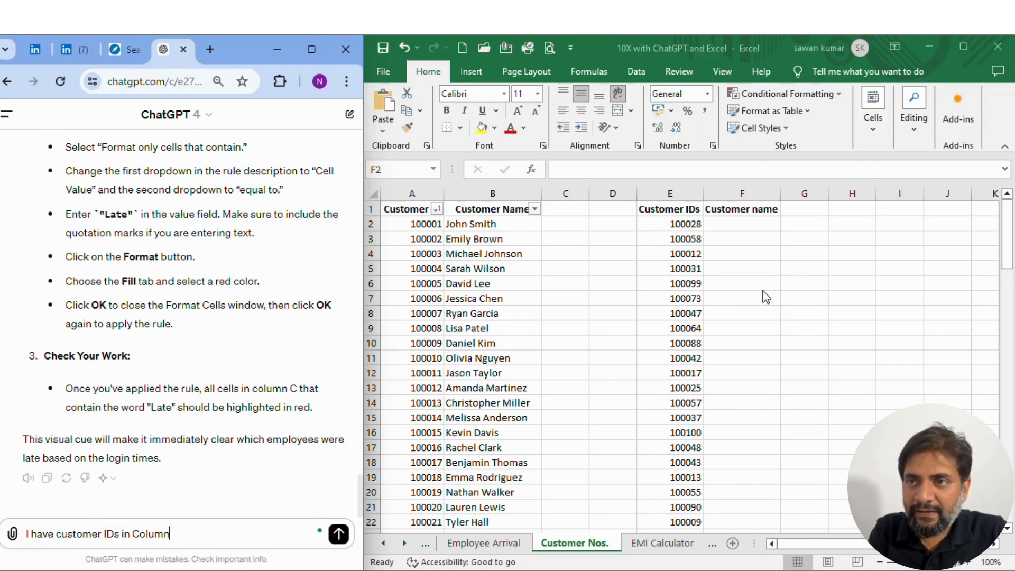
text( A starting f)
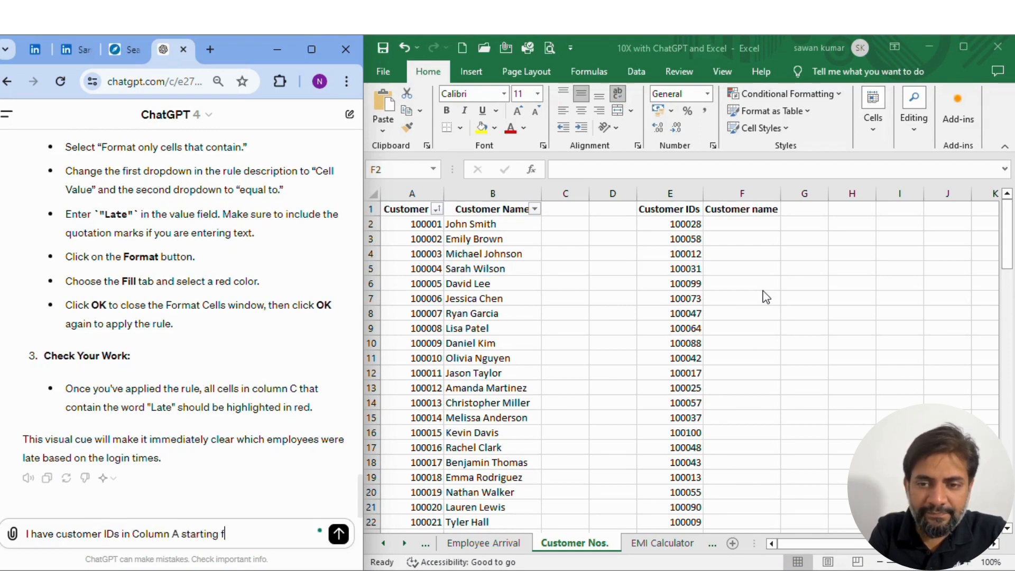
text(rom cell A2, a)
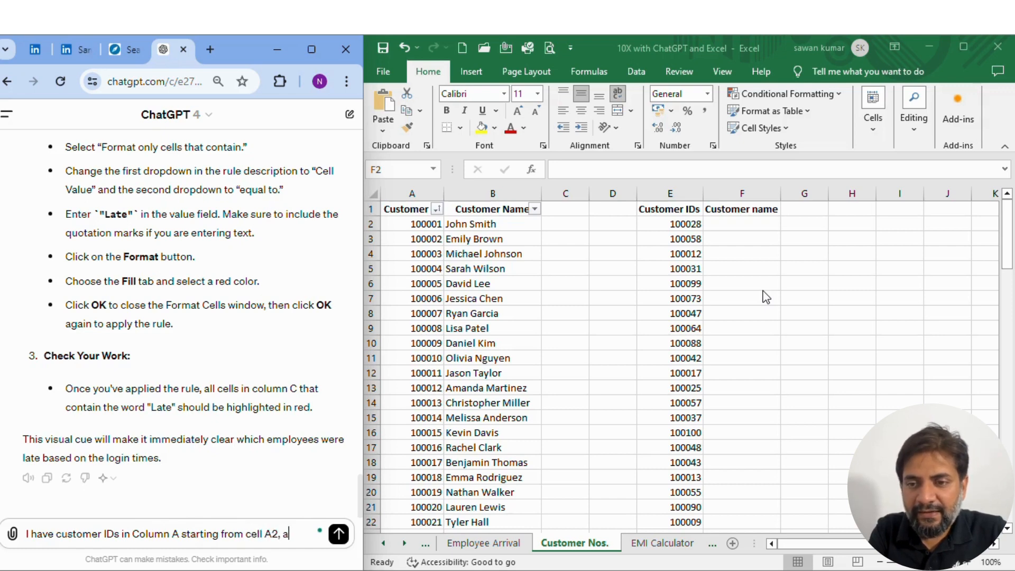
Continue the prompt with "Customer names in Column B starting from cell B2."
key(BackSpace)
text(Customer)
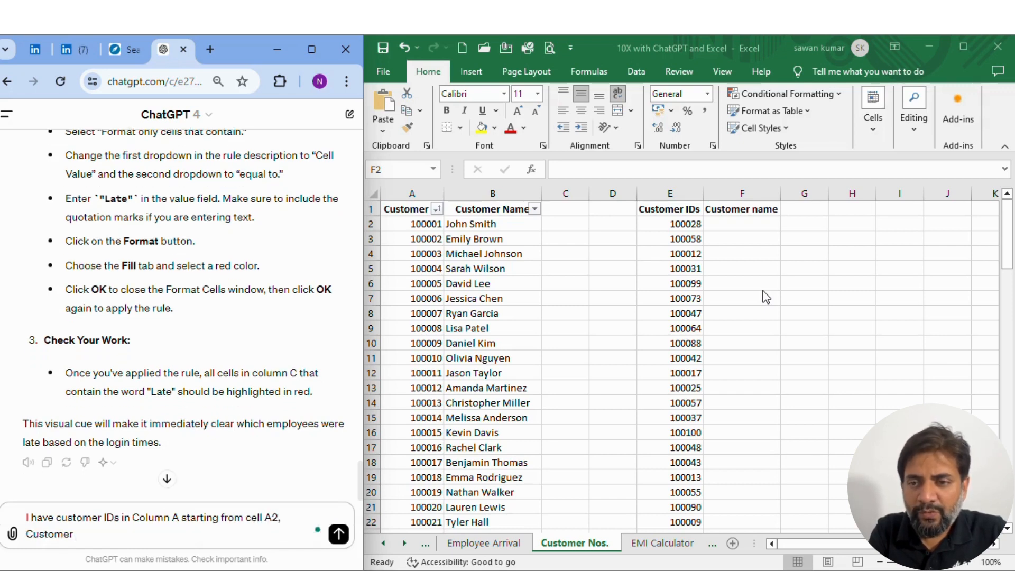
text( naems)
key(BackSpace)
key(BackSpace)
key(BackSpace)
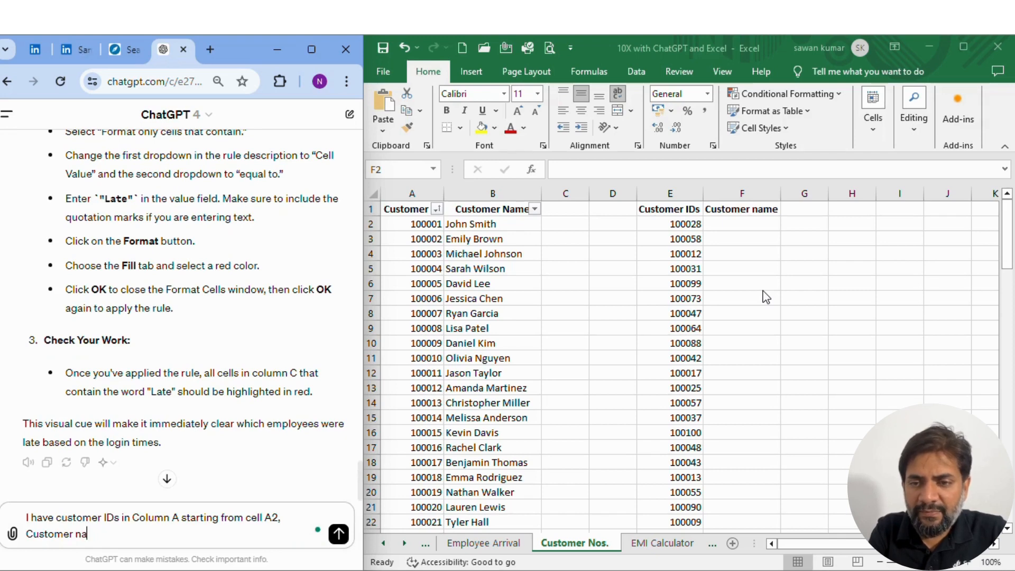
text(mes in)
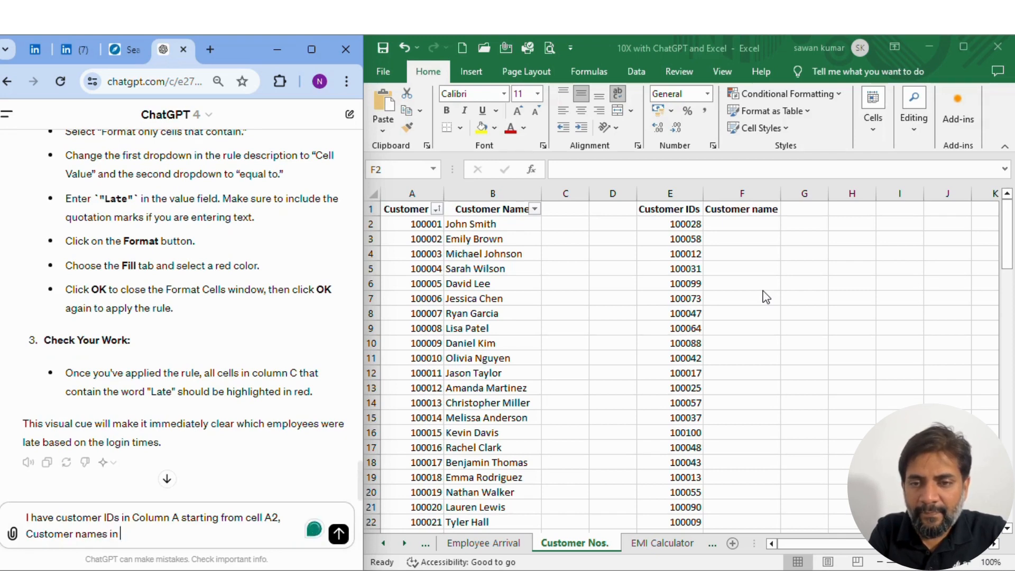
text( Colu)
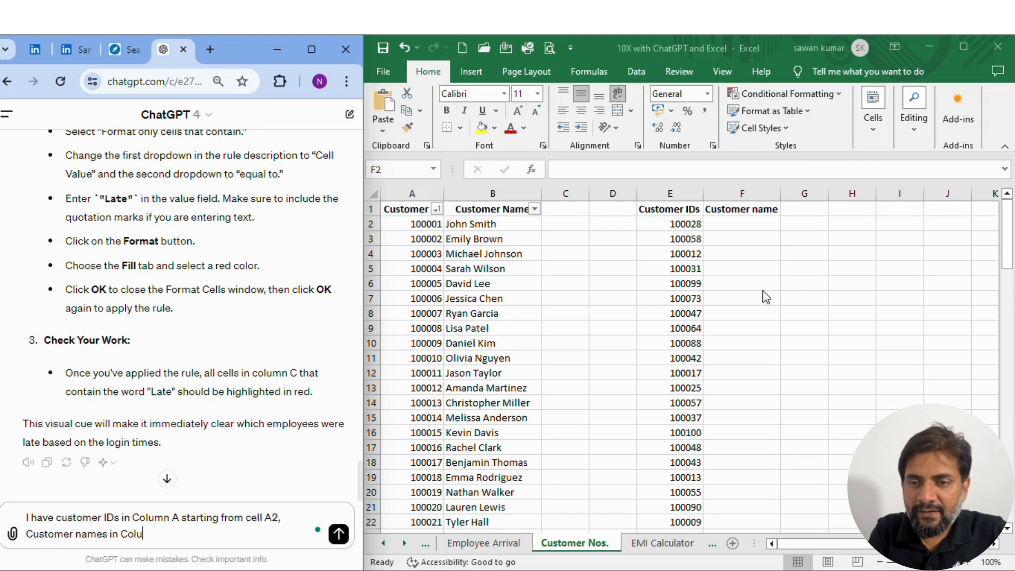
text(mn B startin)
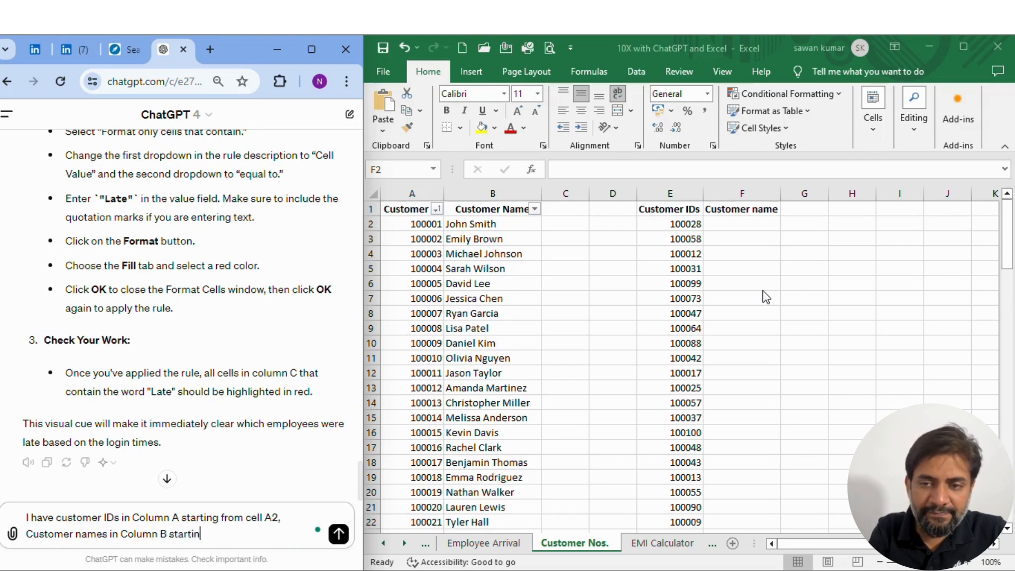
text(g from cell B2.)
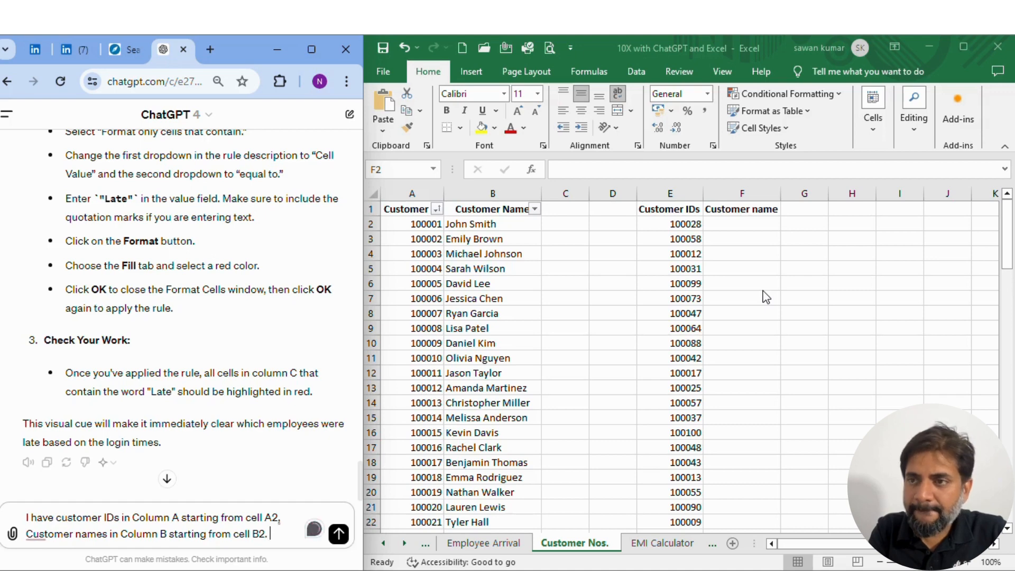
Add a separate paragraph to the prompt: "Now I want a formula to find the names of any particular customer id"
key(shift+Return)
key(shift+Return)
text(N)
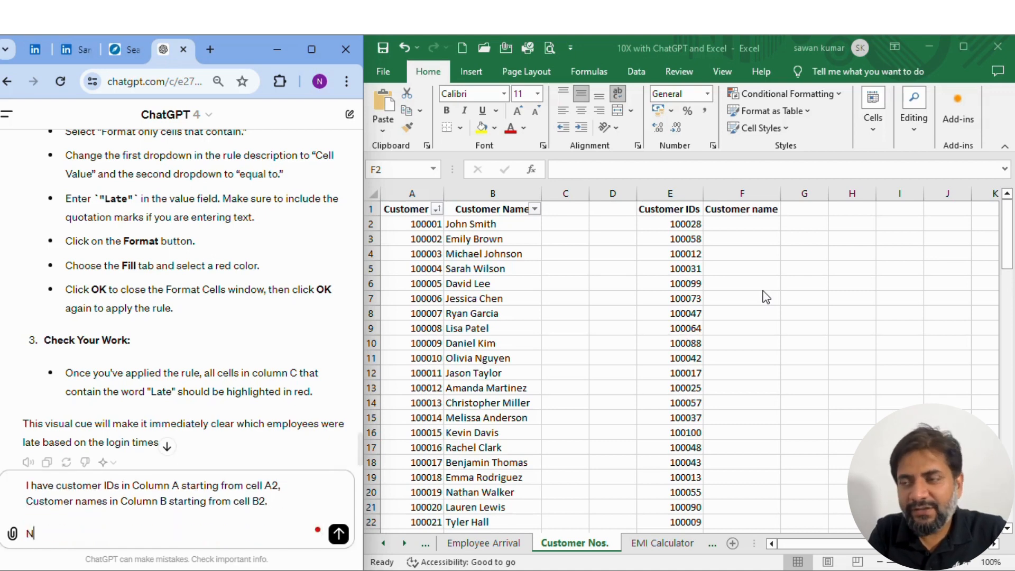
text(ow I want a)
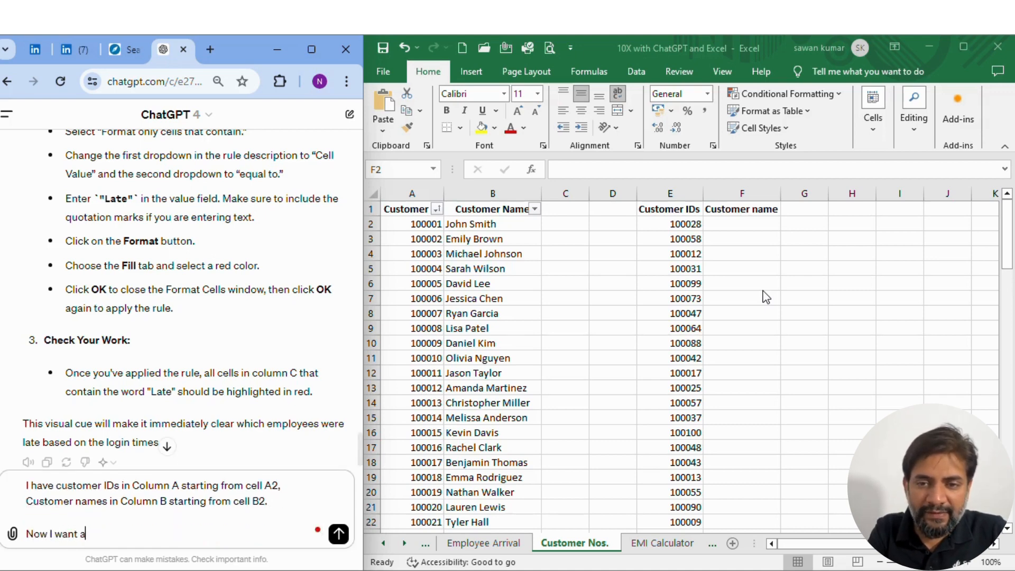
text( formula )
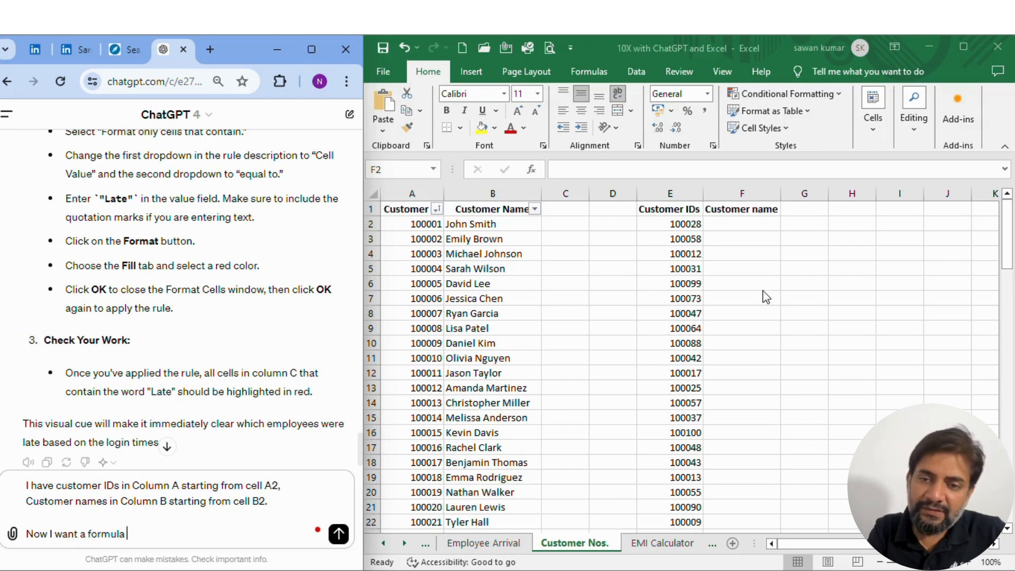
text(to f)
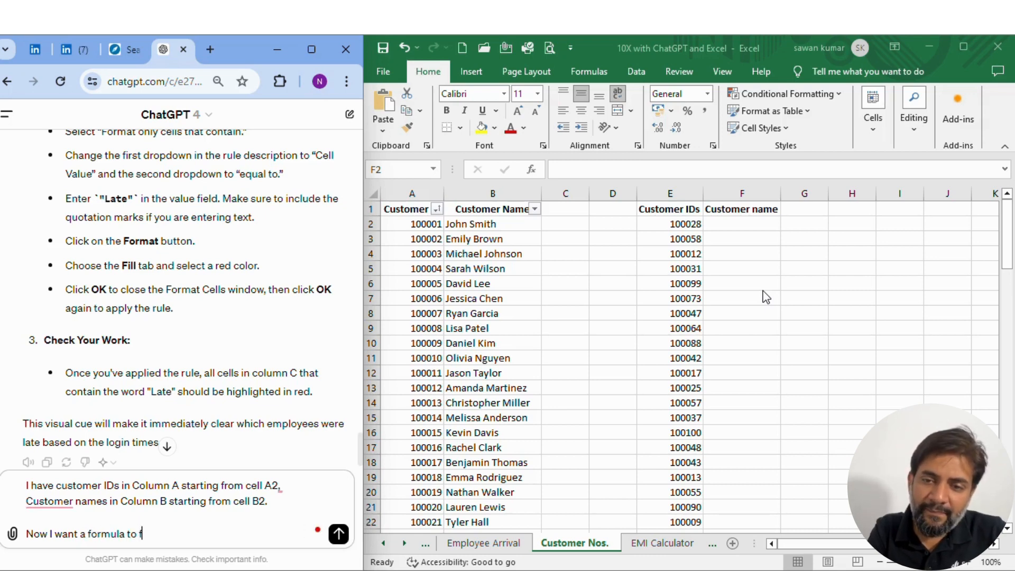
text(ind the nam)
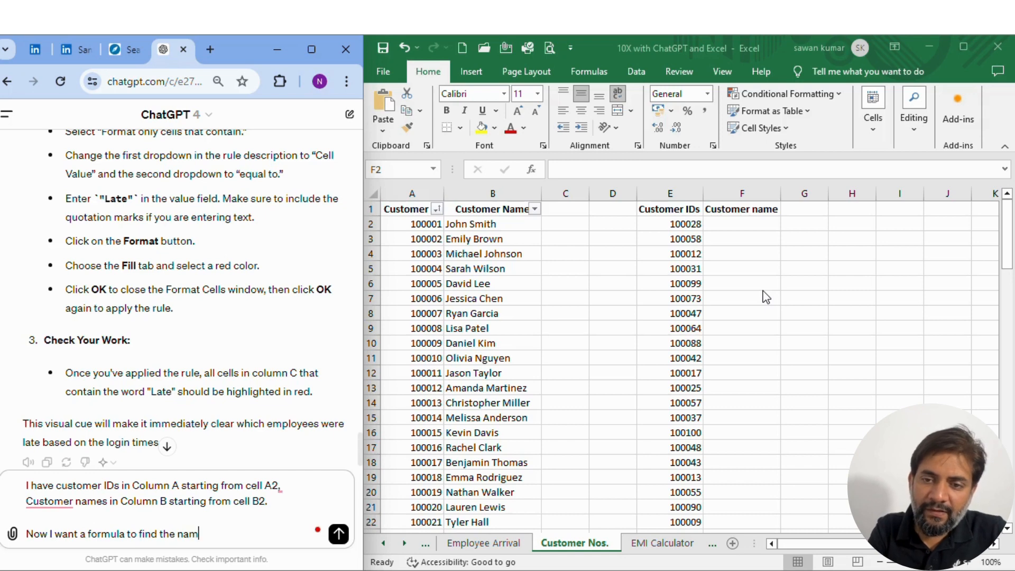
text(es of any )
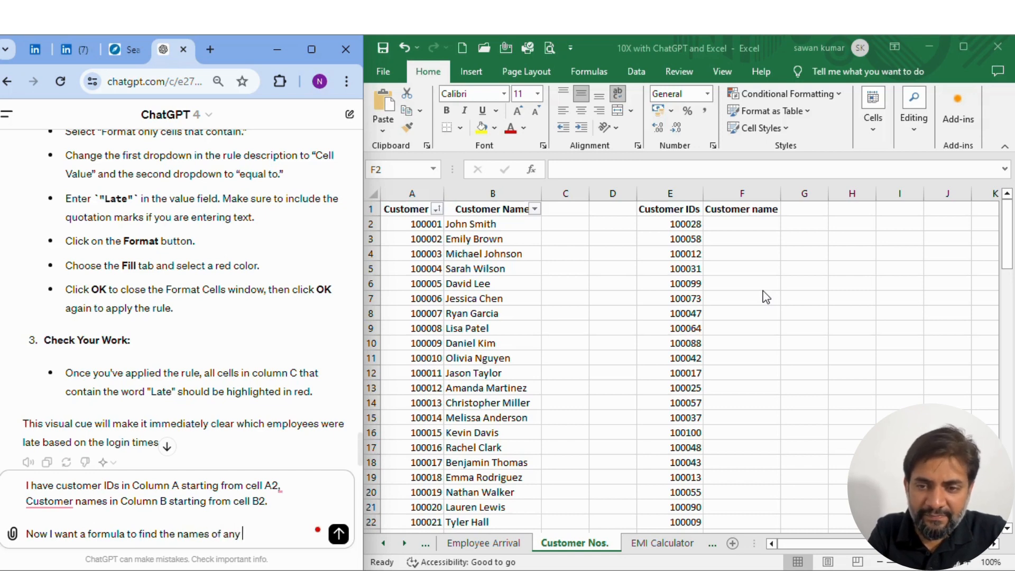
text(particular)
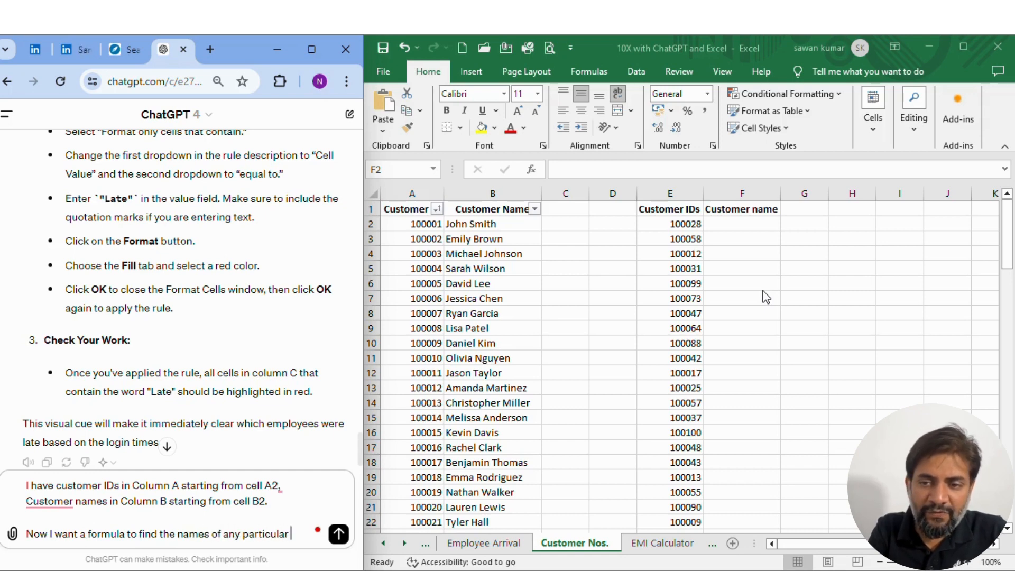
text( customer )
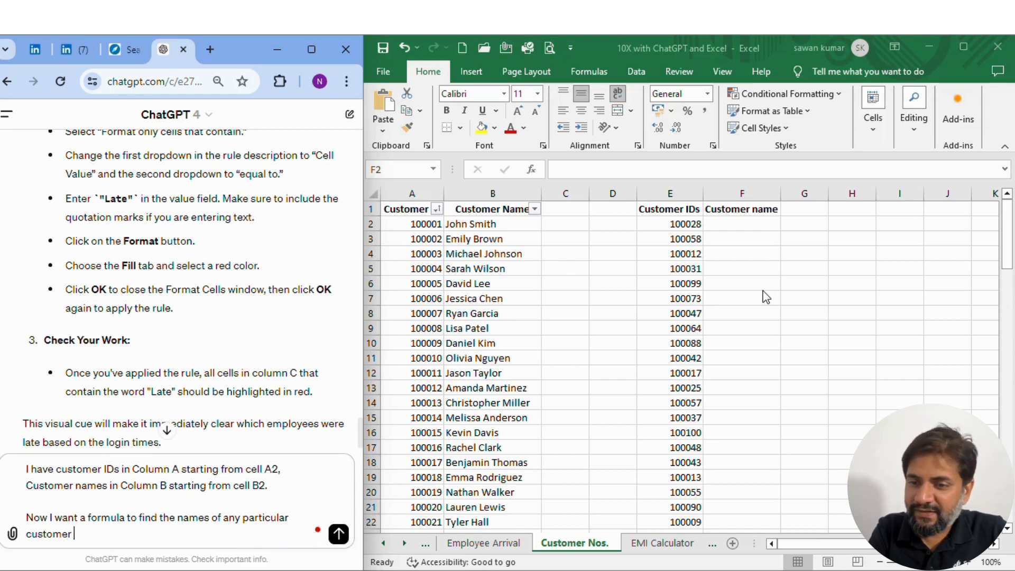
text(id)
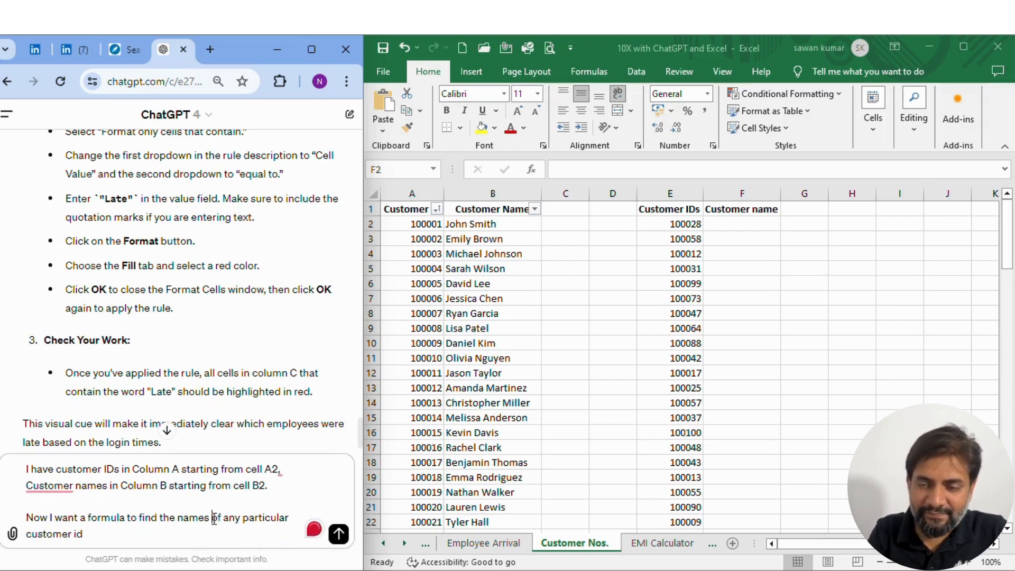
Replace "particular" with "given" in the prompt and insert "in cell F2" after "names"
double_click(246, 518)
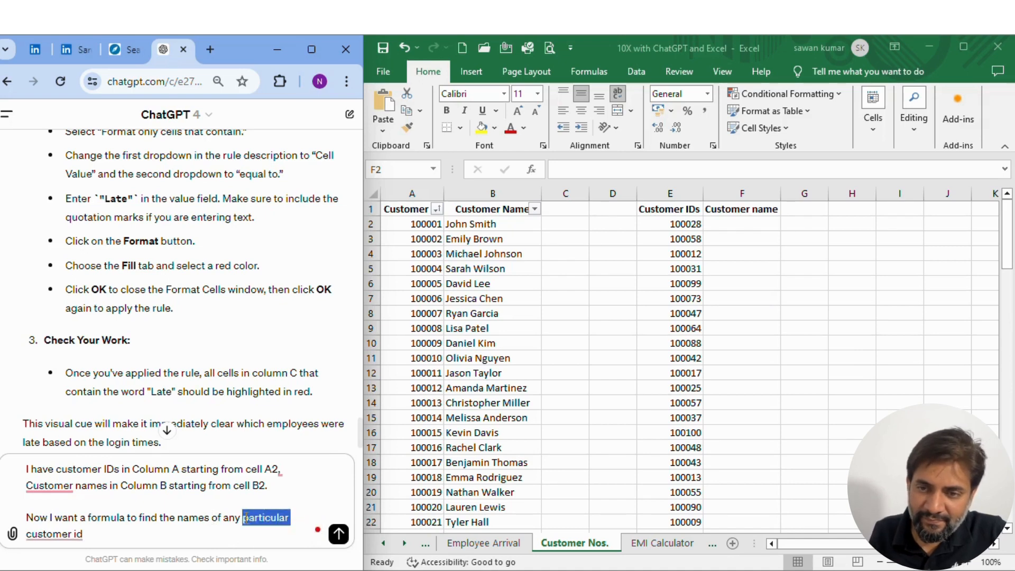
text(given)
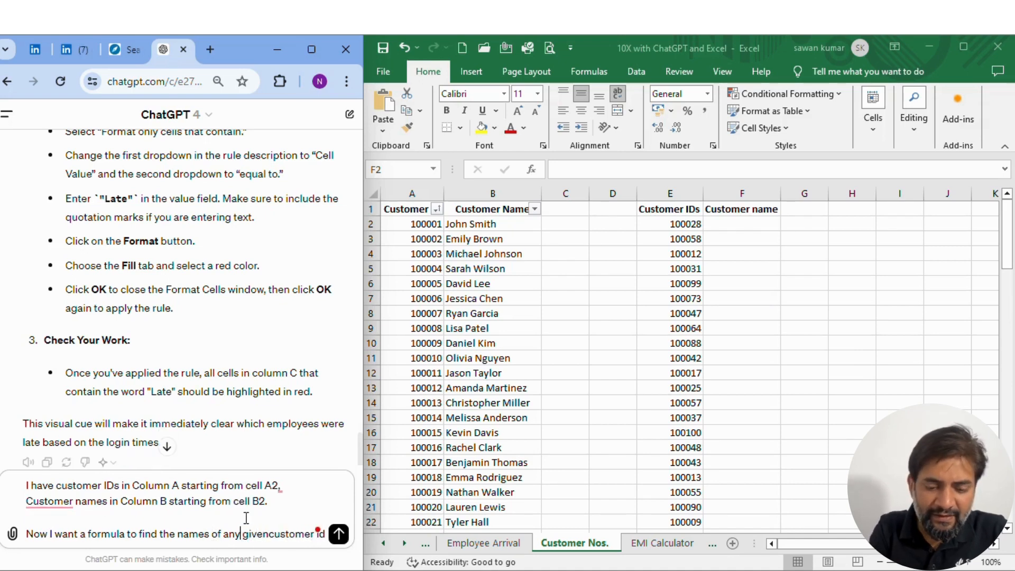
text(in )
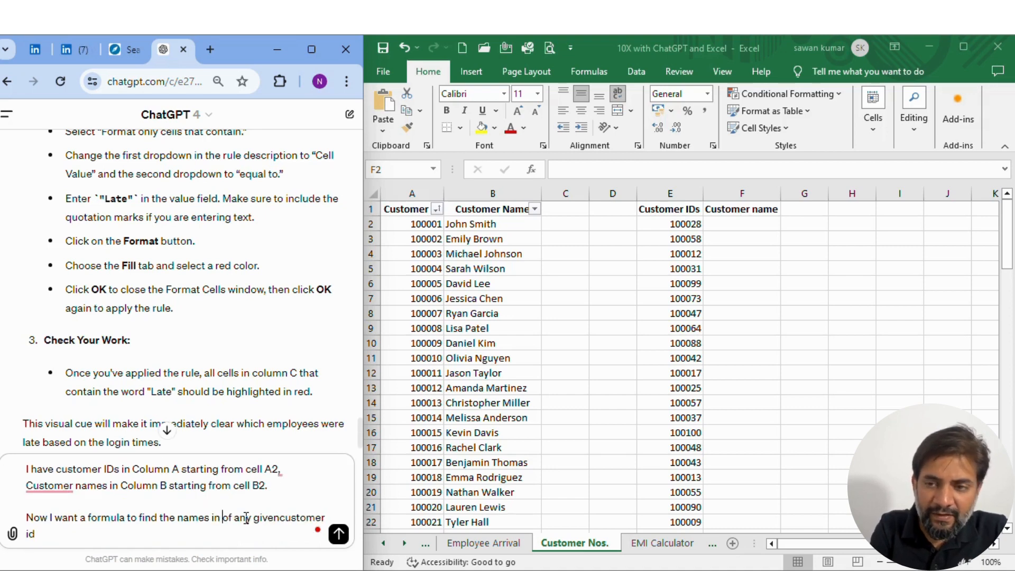
text(cell )
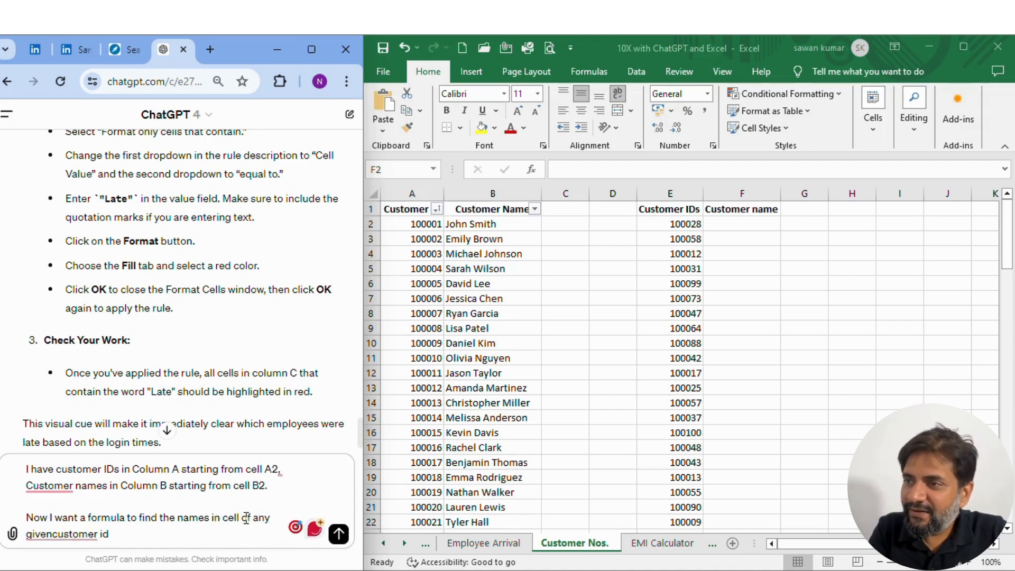
text(F2)
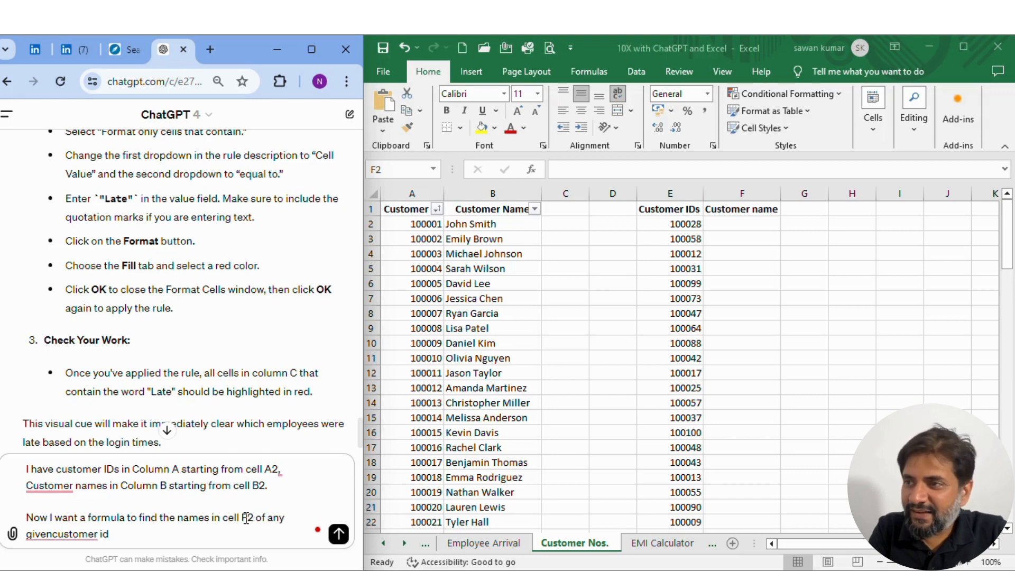
Separate "given" and "customer" with a space, end the prompt with "in cell E2", and send it
key(Down)
key(Left)
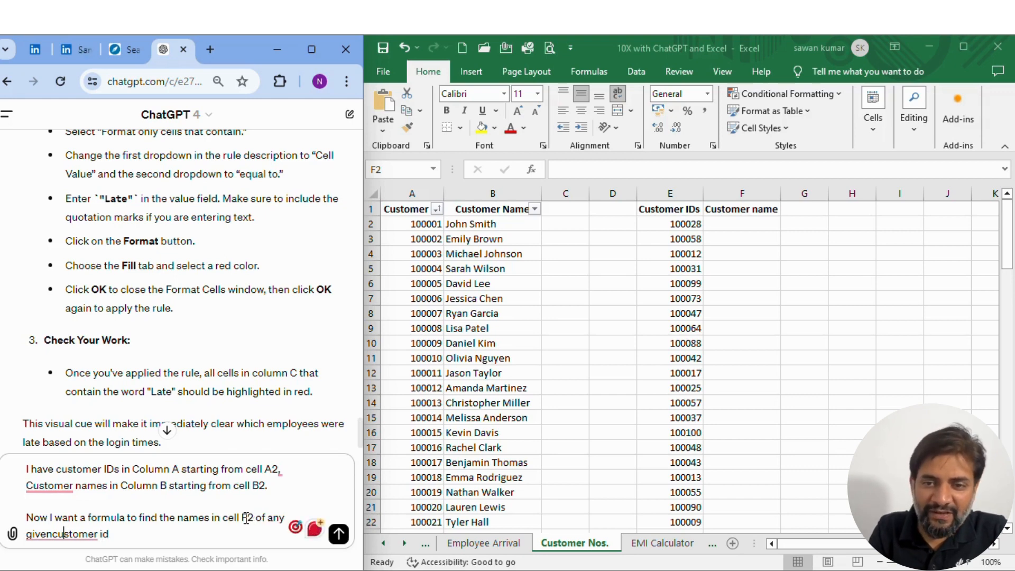
key(Left)
key(Left)
key(Right)
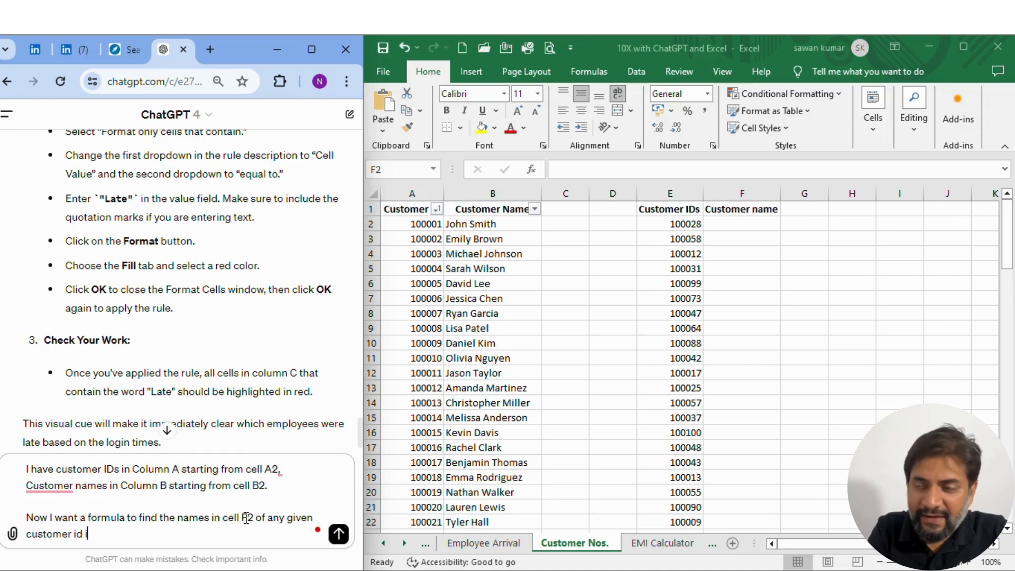
text(cell E2)
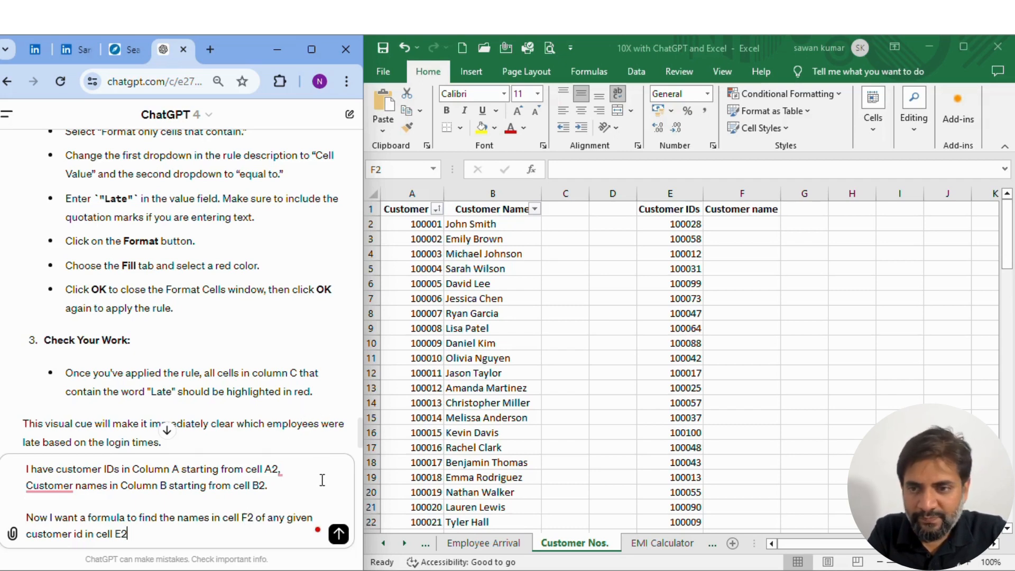
click(339, 535)
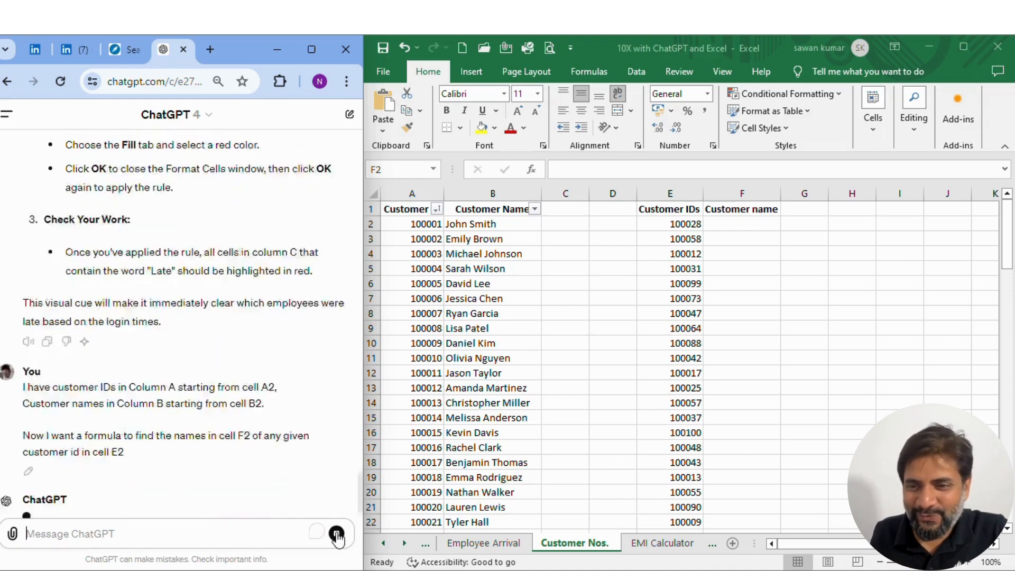
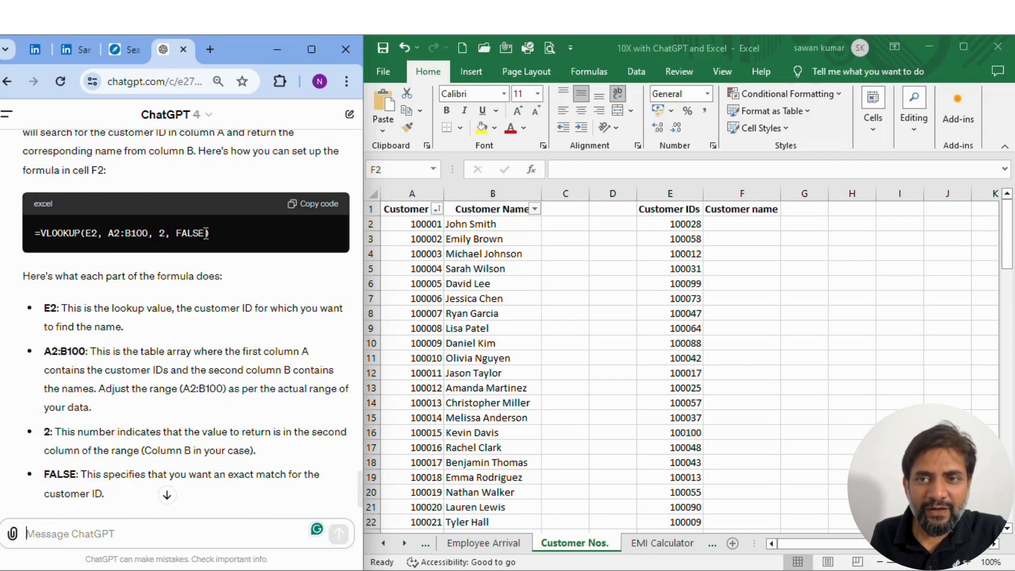
Copy the suggested formula =VLOOKUP(E2, A2:B100, 2, FALSE) from ChatGPT and paste it into cell F2 of the Customer Nos. sheet
scroll(212, 317, down, 2)
scroll(217, 354, up, 5)
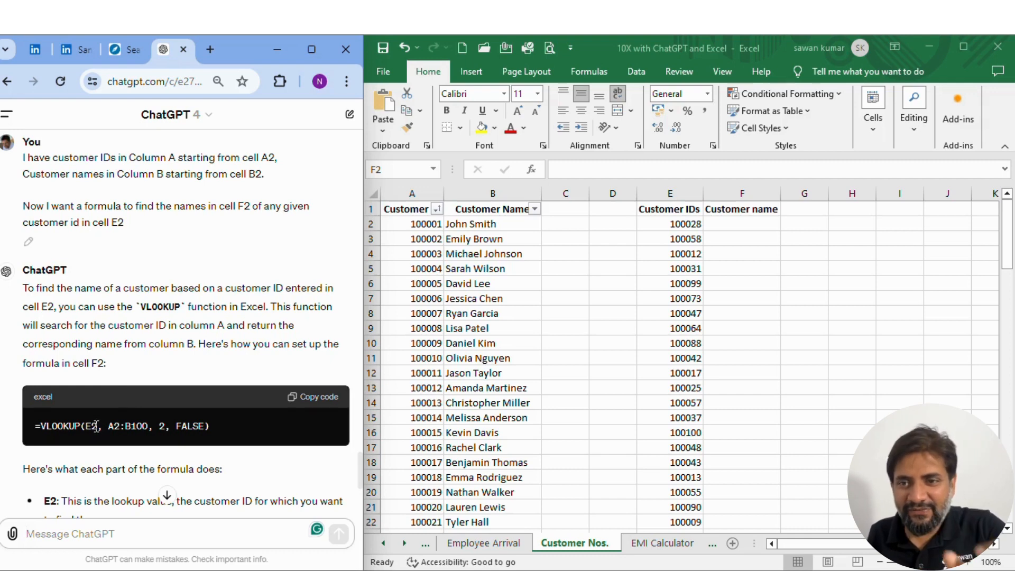
click(317, 398)
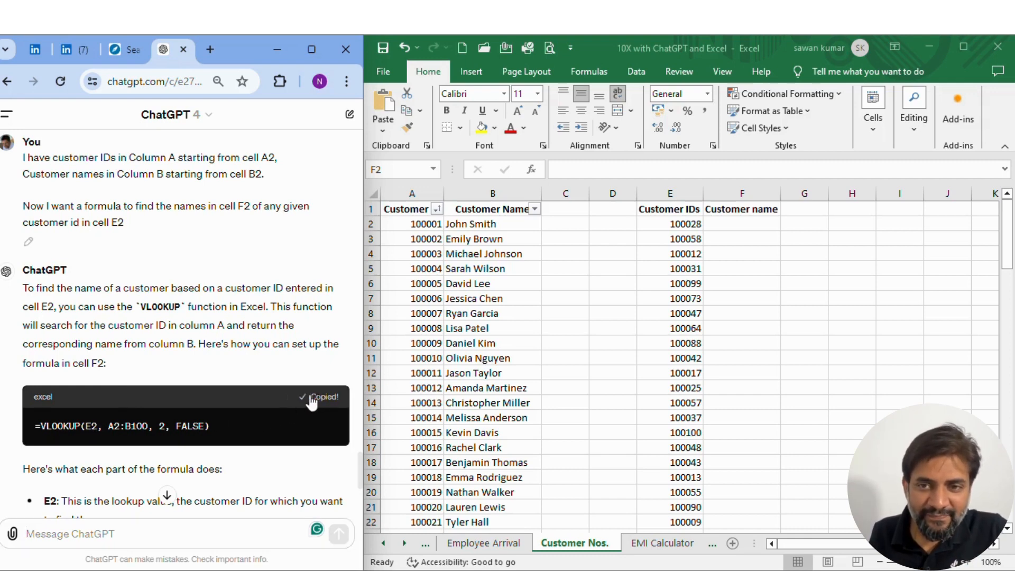
click(734, 224)
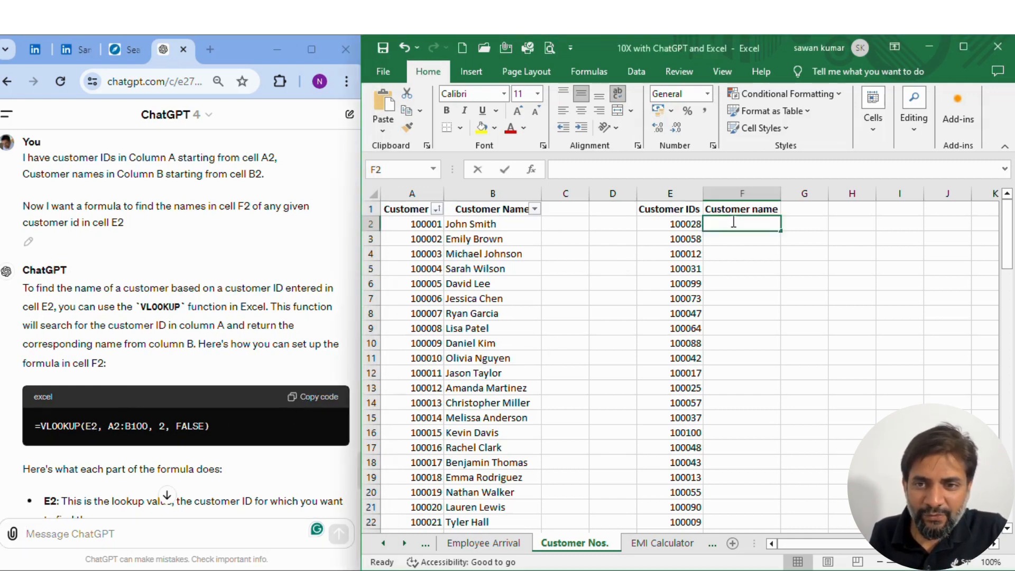
double_click(734, 223)
key(ctrl+v)
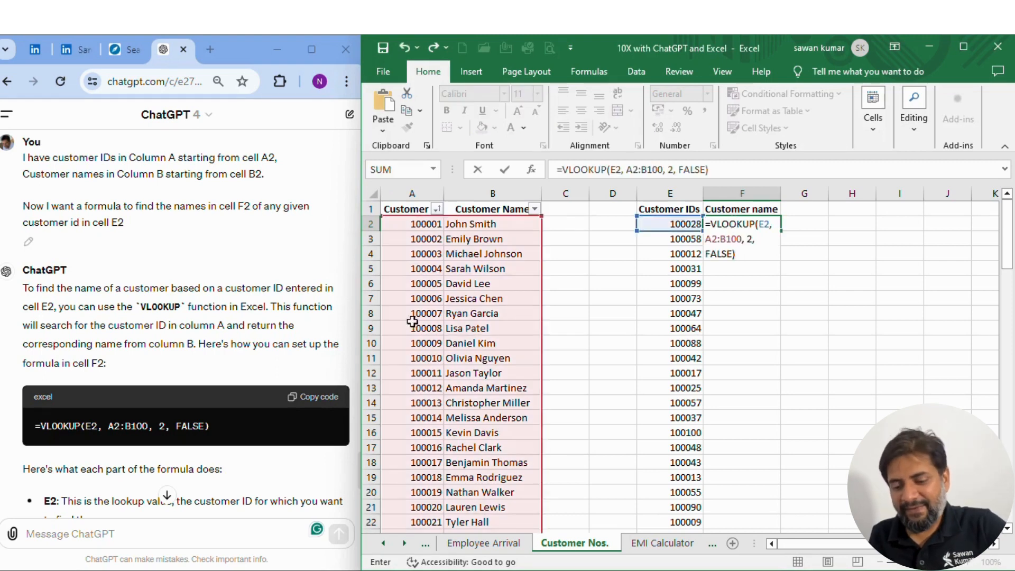
Check where the customer list ends, extend the lookup range in F2 to A2:B101, and enter the formula
scroll(434, 358, down, 20)
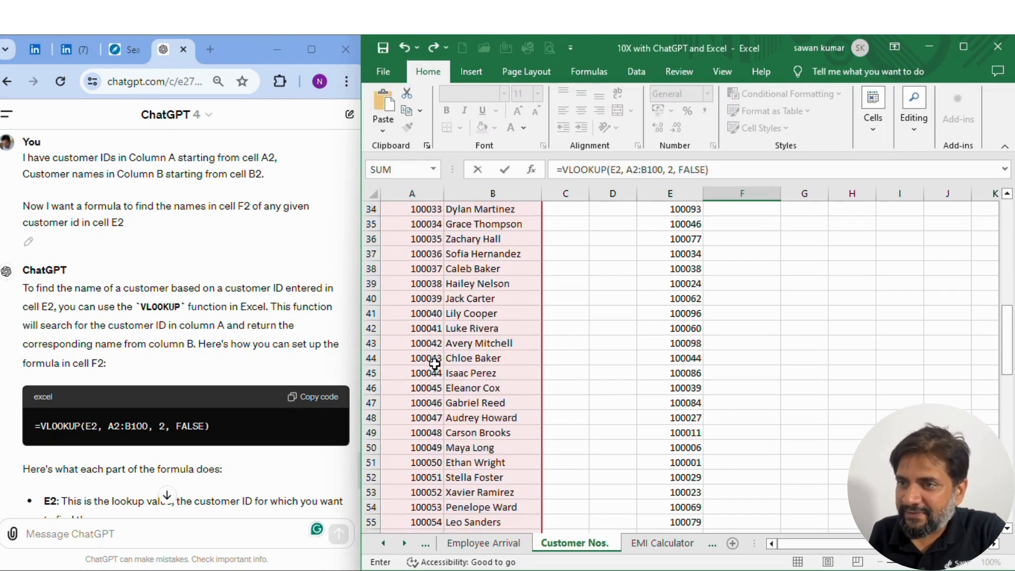
scroll(434, 359, down, 9)
scroll(433, 359, up, 12)
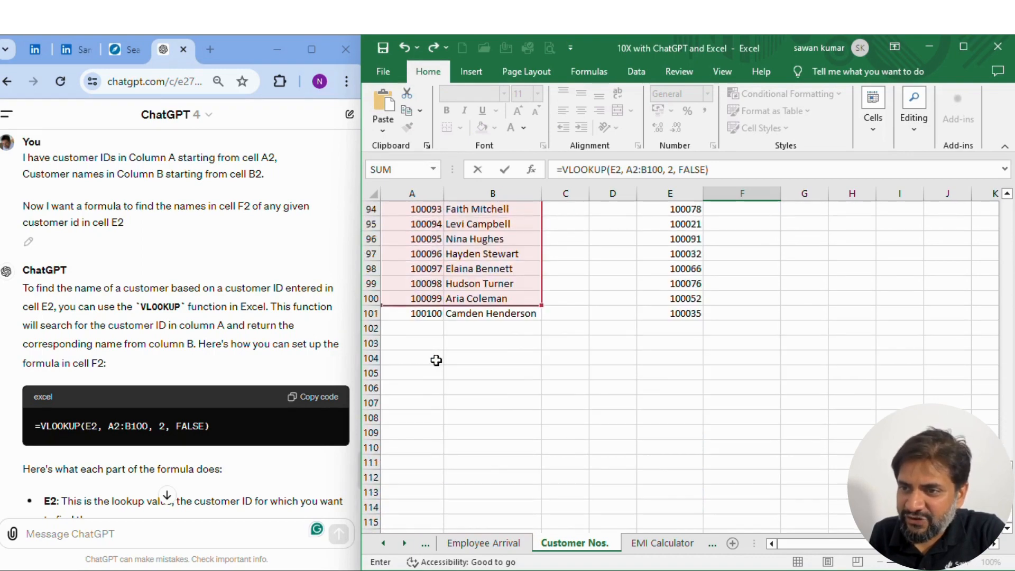
scroll(437, 360, up, 20)
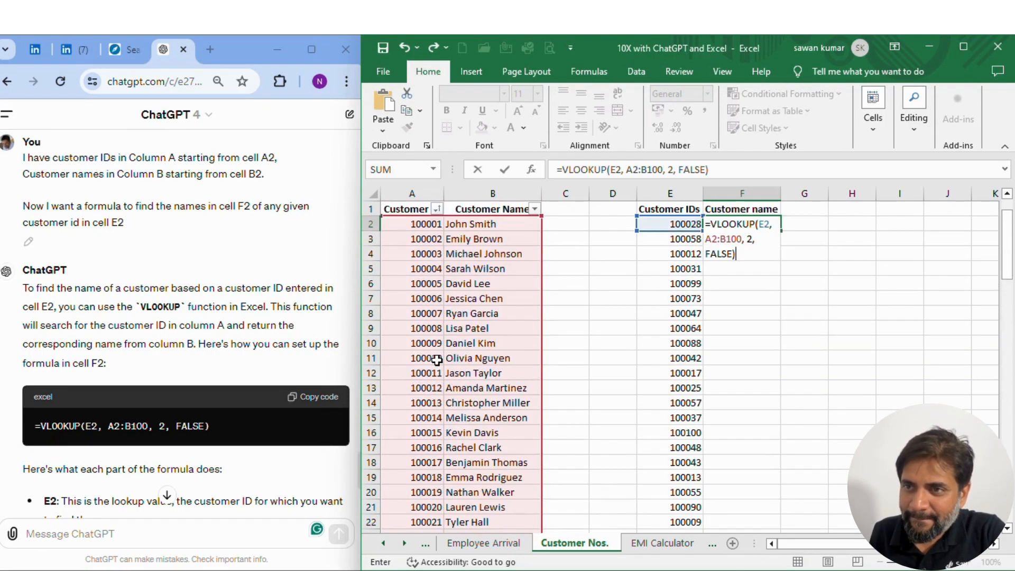
click(739, 241)
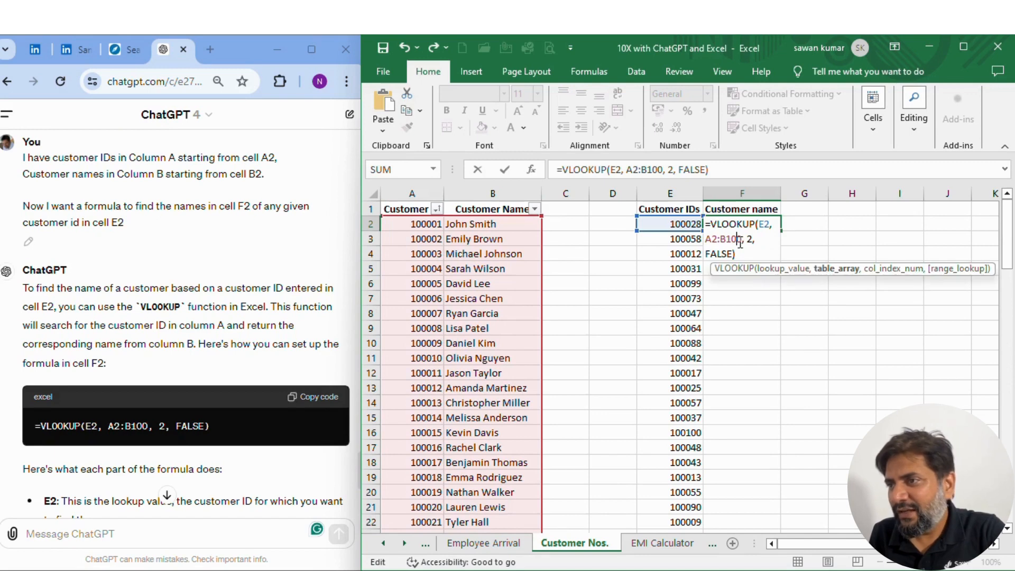
key(Delete)
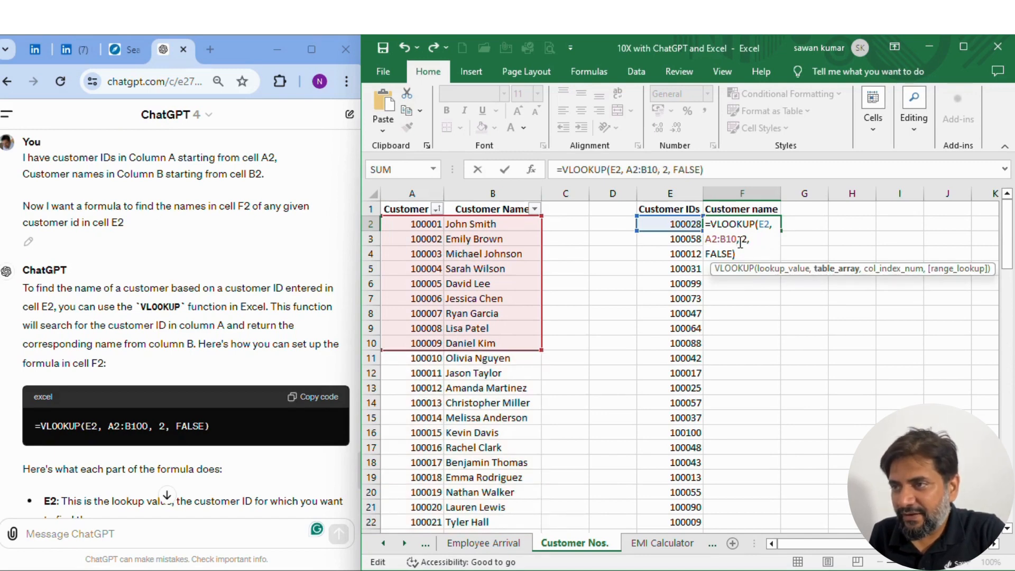
text(1)
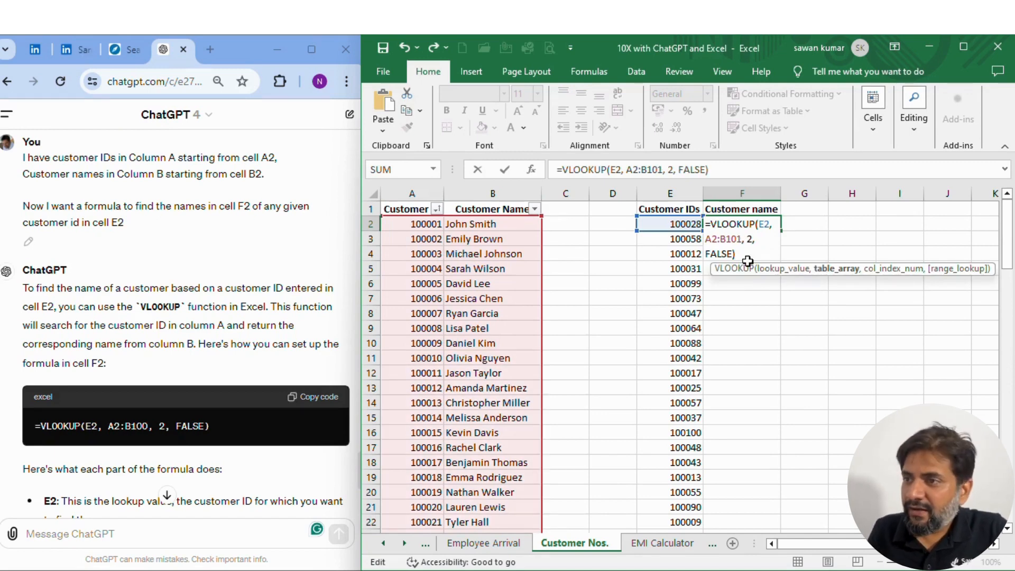
key(Return)
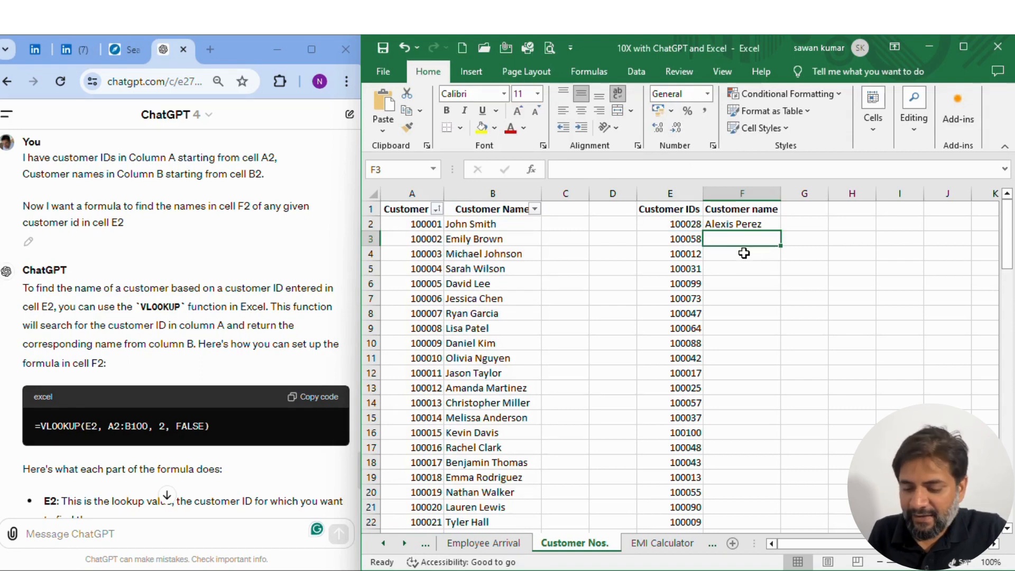
Compare the name returned in F2 with the customer list entry for the ID in E2
click(725, 224)
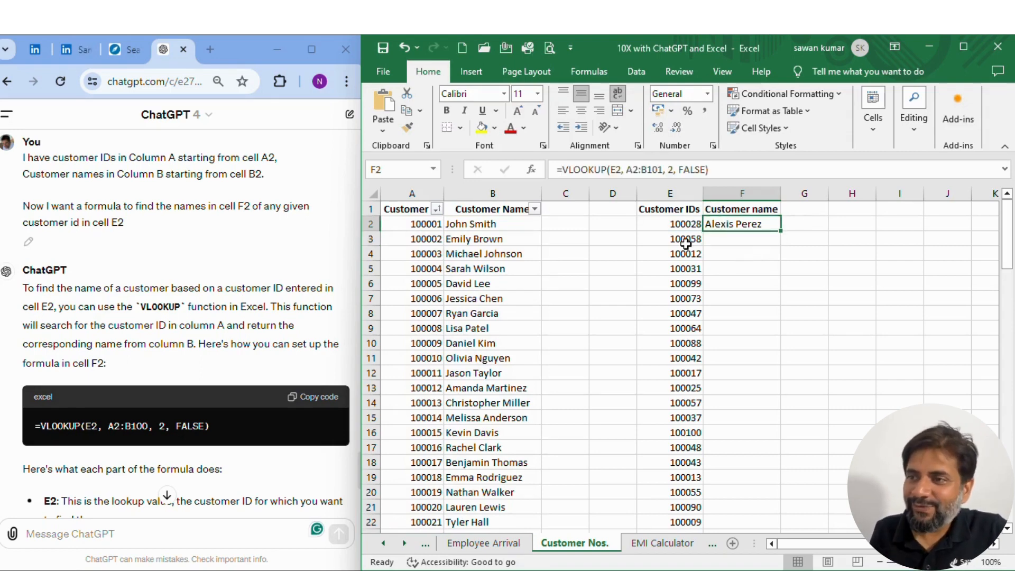
click(674, 224)
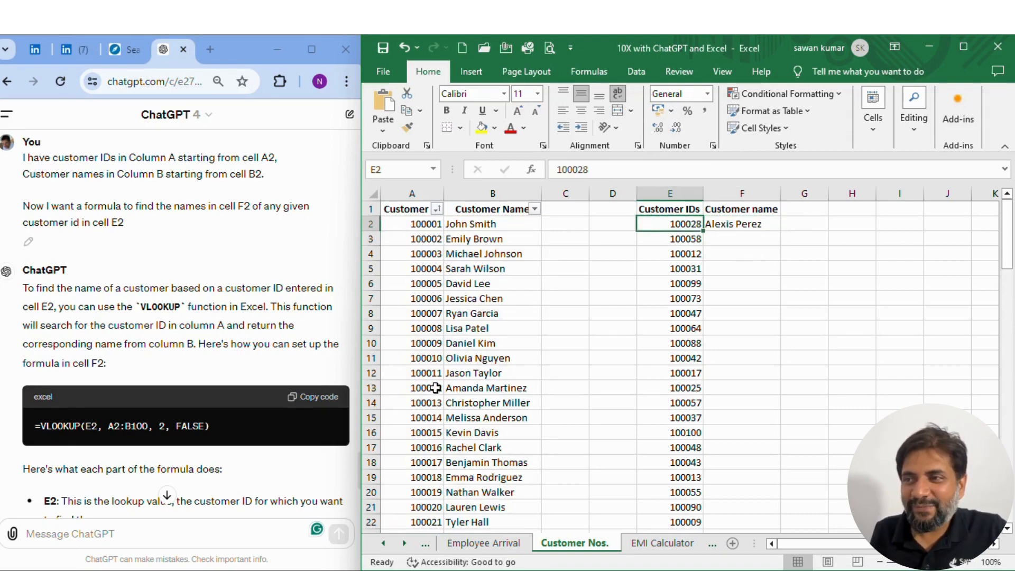
scroll(435, 399, down, 5)
drag(430, 405, 460, 406)
scroll(598, 423, up, 5)
click(741, 207)
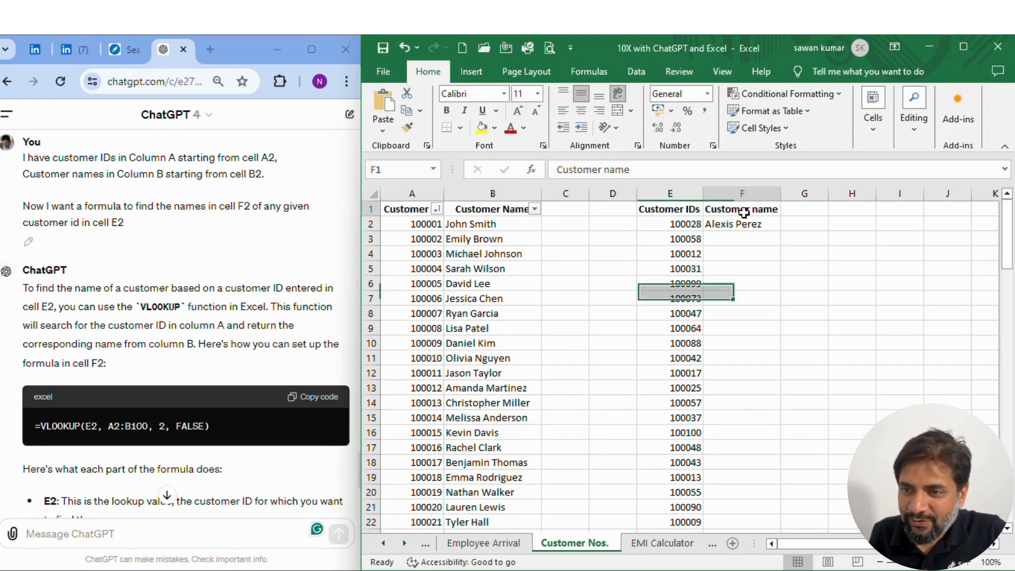
Try filling the lookup formula from F2 down column F to row 101, review the results, and undo the fill
click(744, 223)
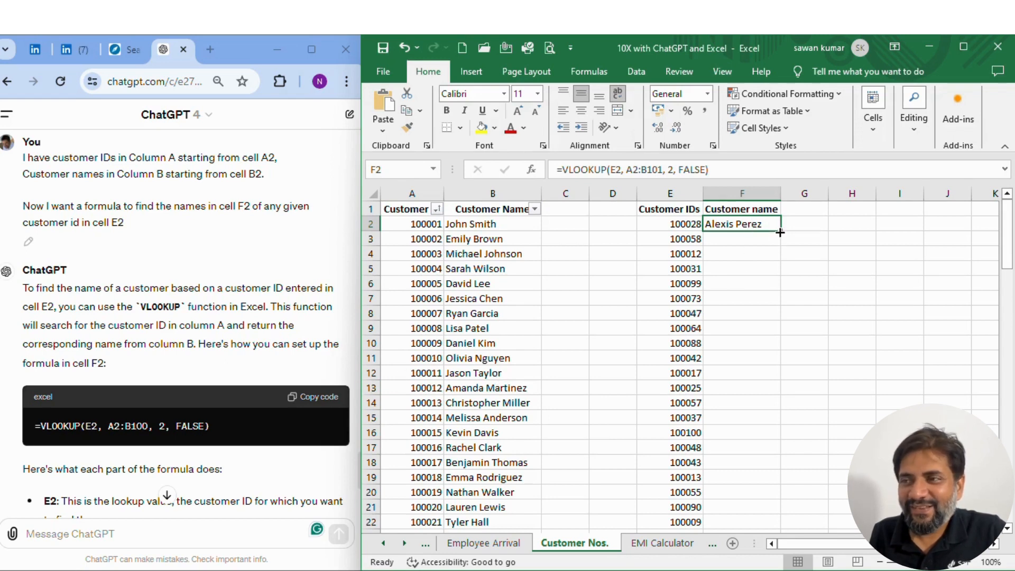
drag(782, 232, 806, 483)
scroll(756, 431, up, 19)
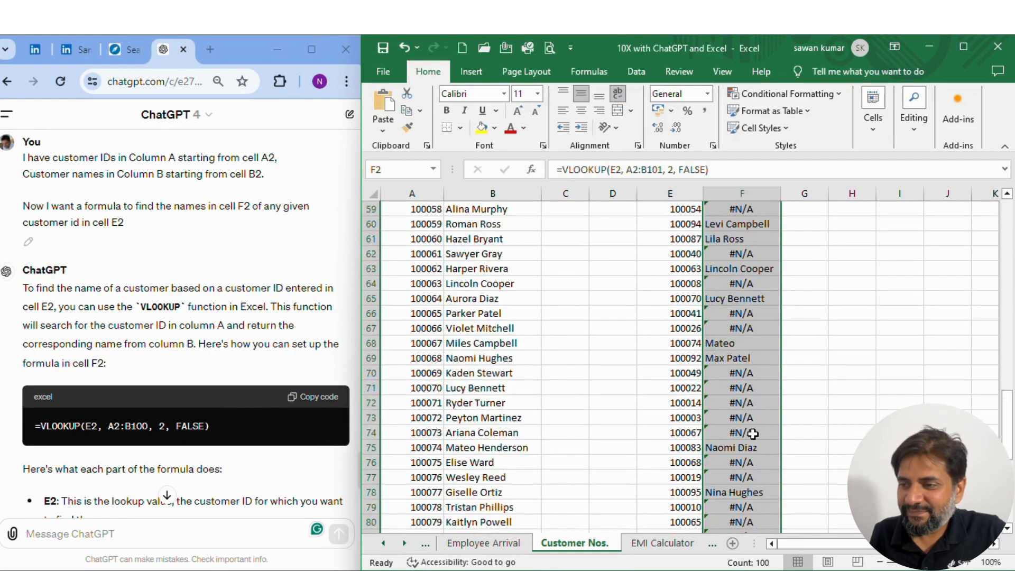
scroll(753, 433, up, 8)
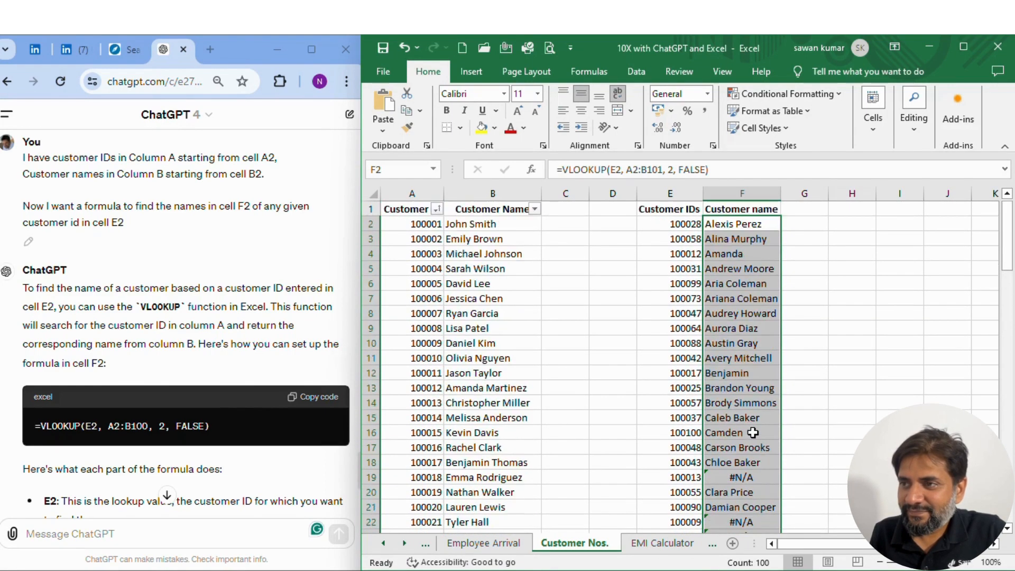
scroll(753, 434, down, 2)
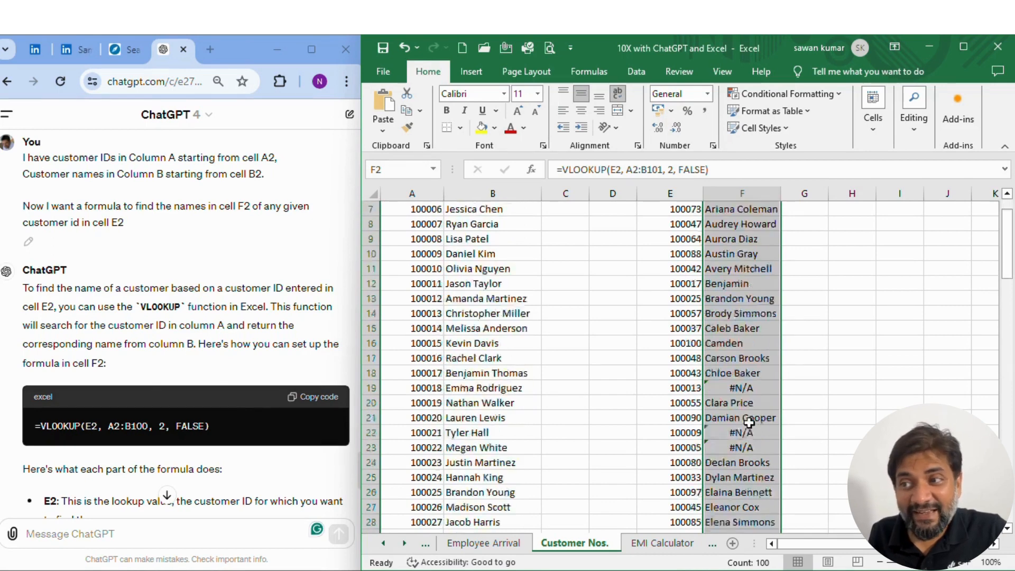
scroll(749, 422, up, 2)
key(ctrl+z)
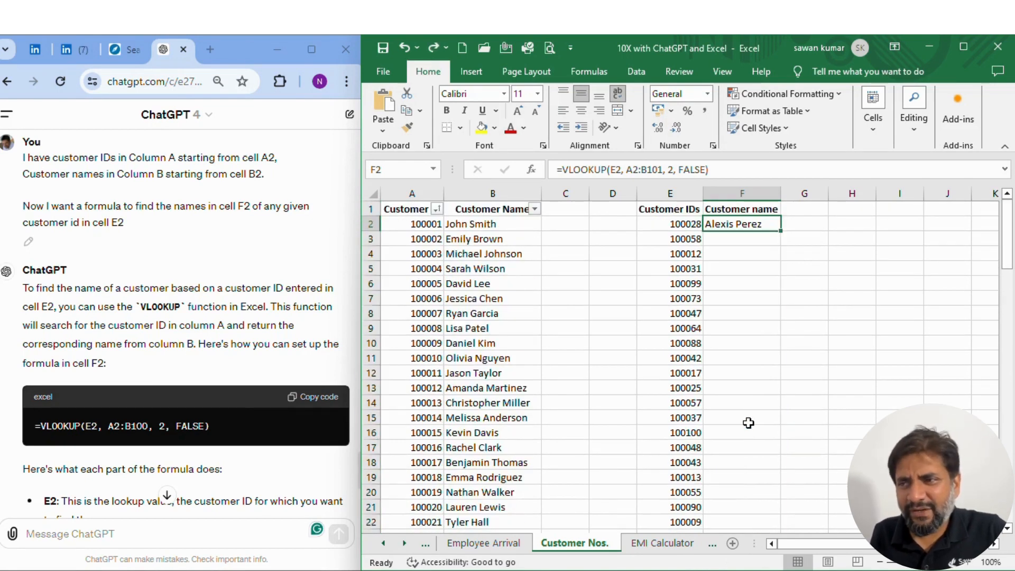
Delete all customer IDs in column E from E3 downward, keeping only the one in E2
click(747, 374)
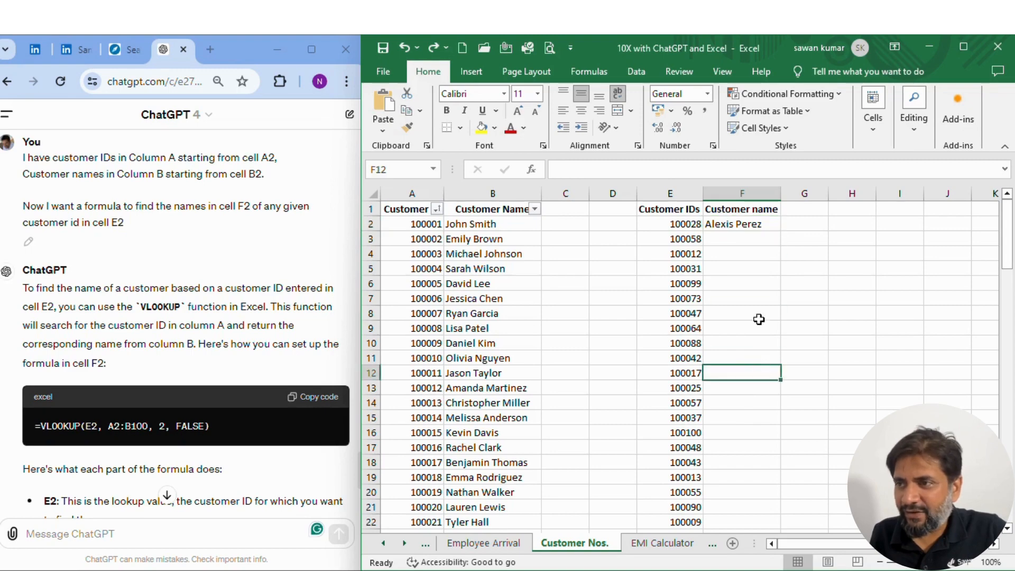
click(751, 254)
click(745, 221)
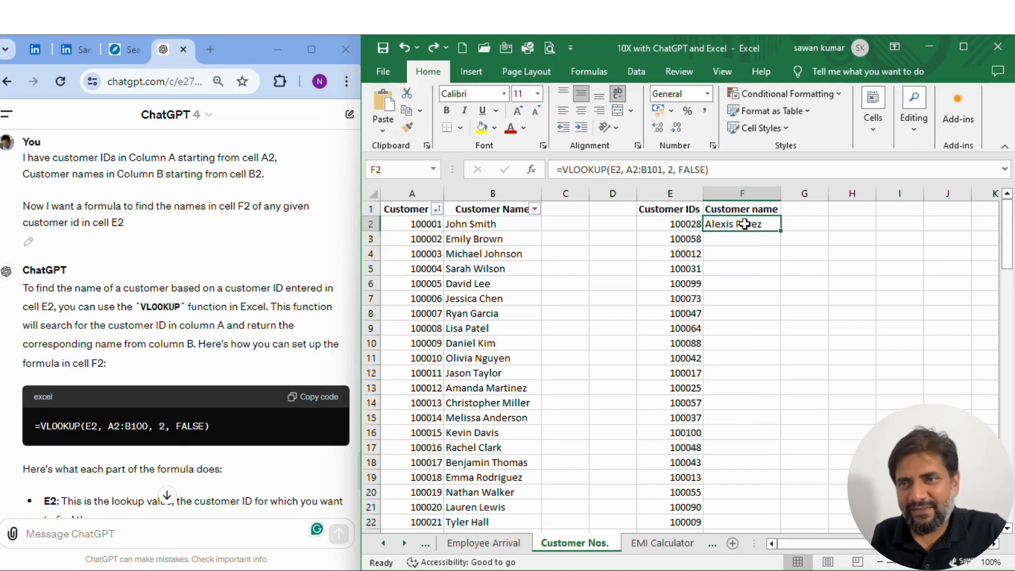
click(691, 238)
key(ctrl+shift+Down)
key(Delete)
key(Up)
key(Up)
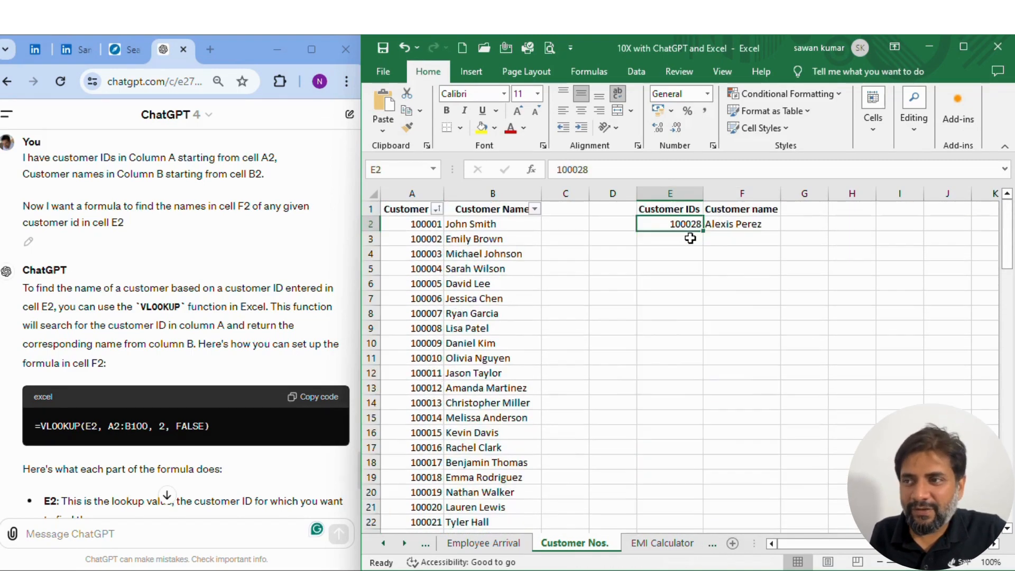
Test the lookup by entering three different customer IDs one after another in cell E2
click(687, 223)
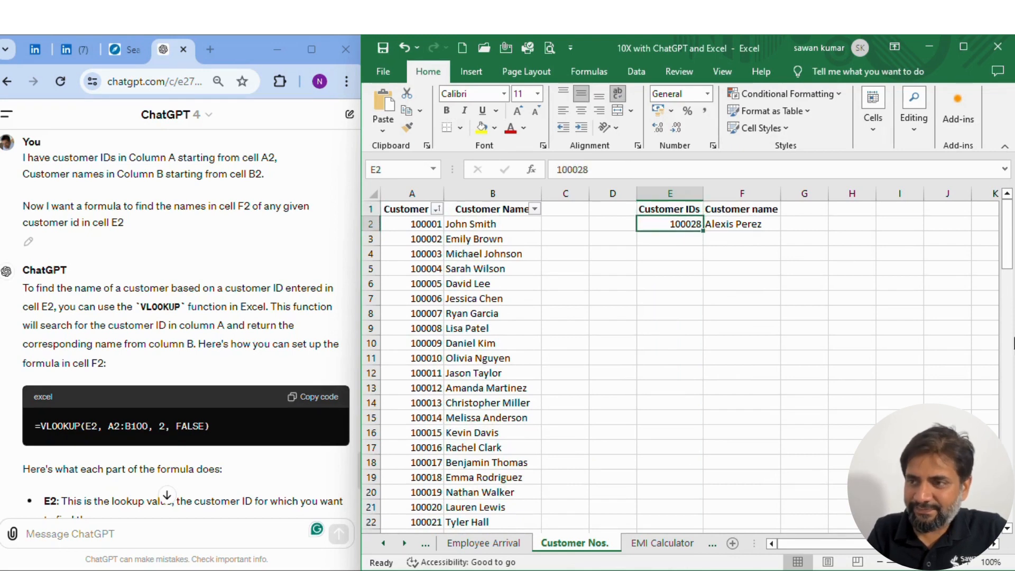
text(1)
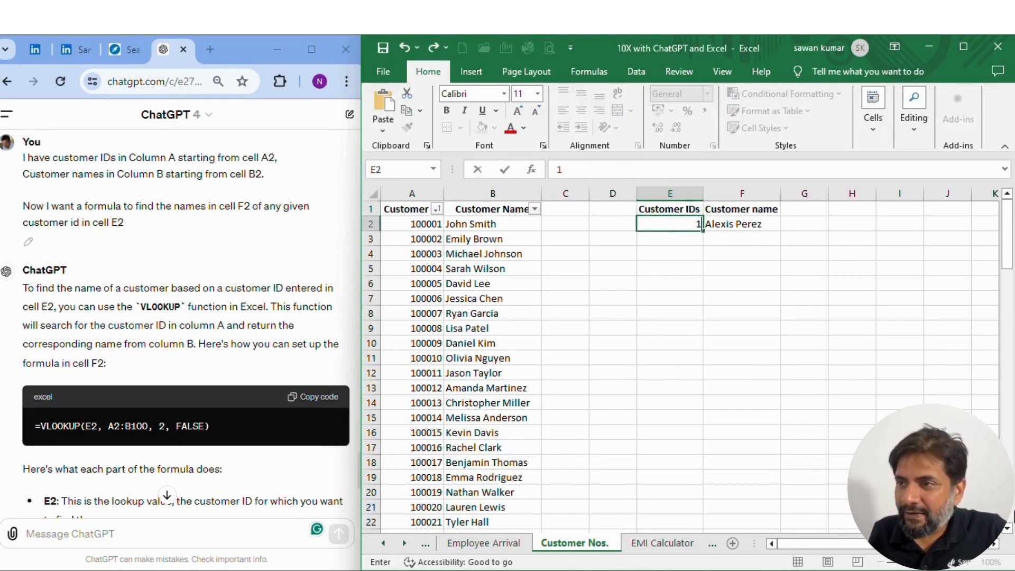
text(00030)
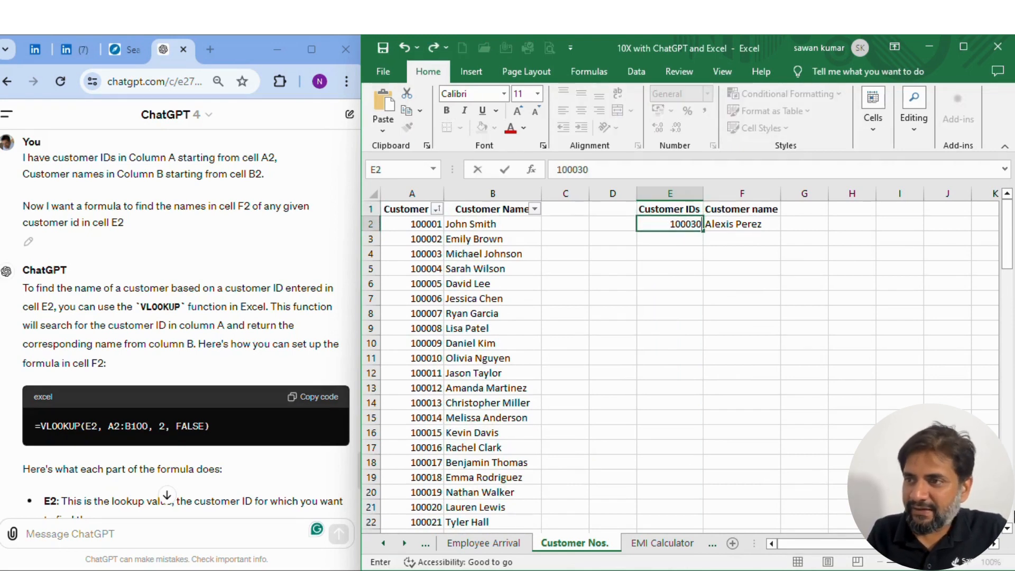
key(Return)
key(Up)
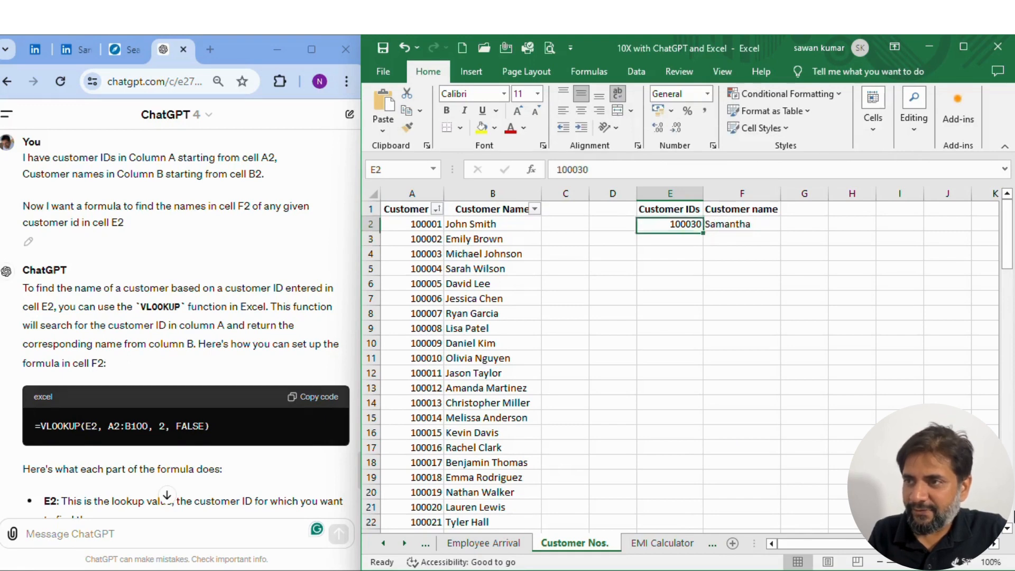
text(1000)
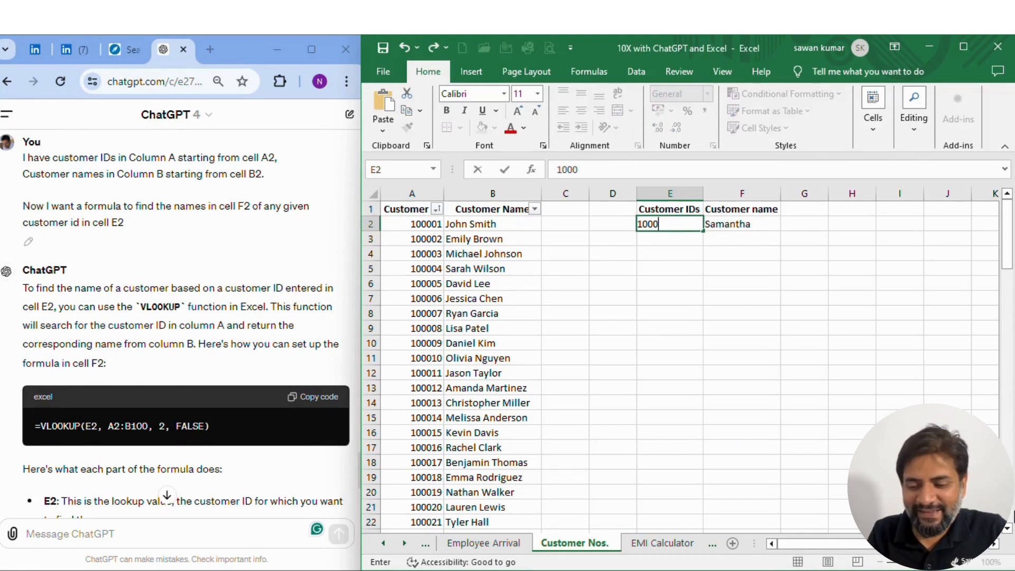
text(56)
key(Return)
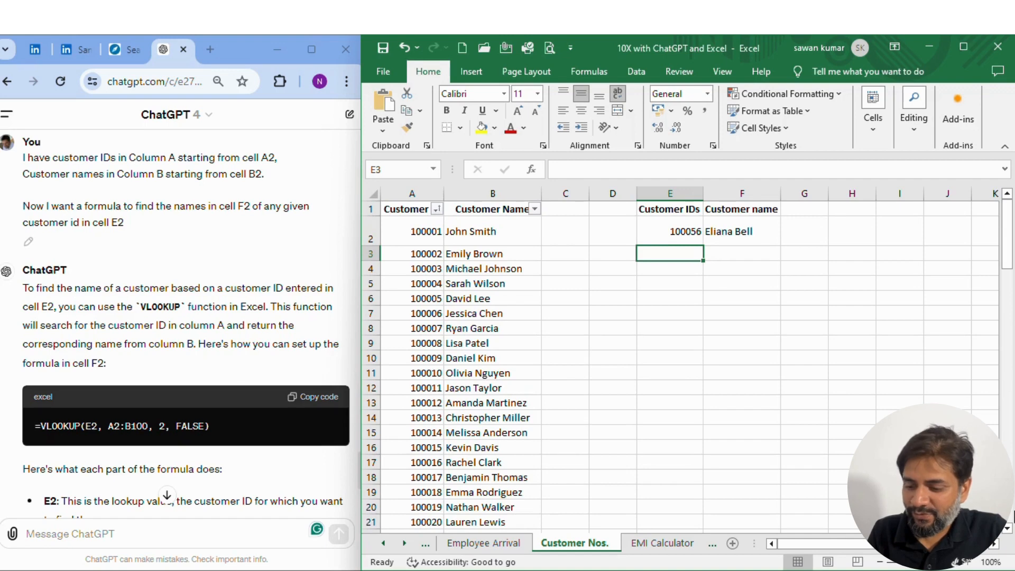
key(Up)
text(10)
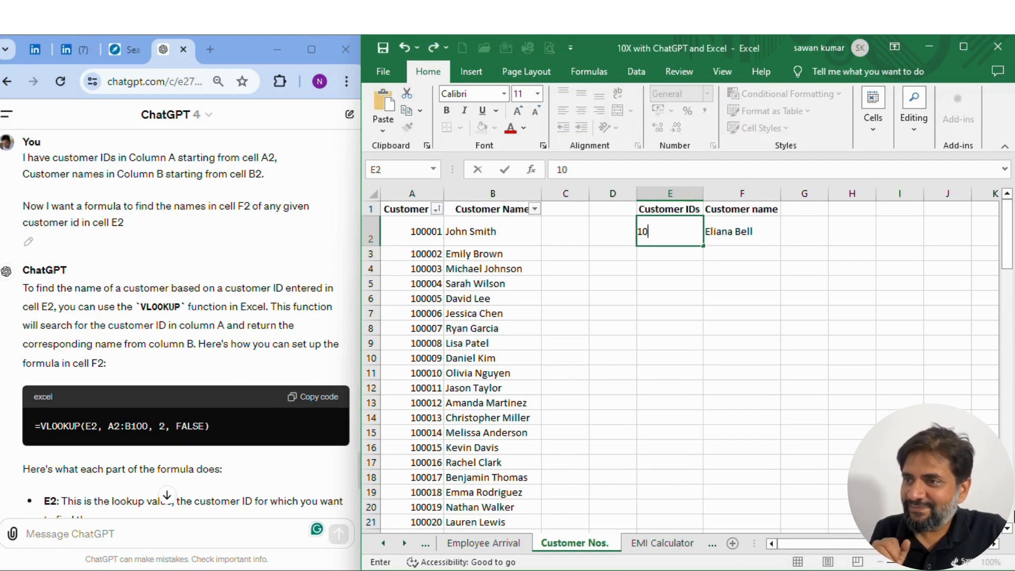
text(0080)
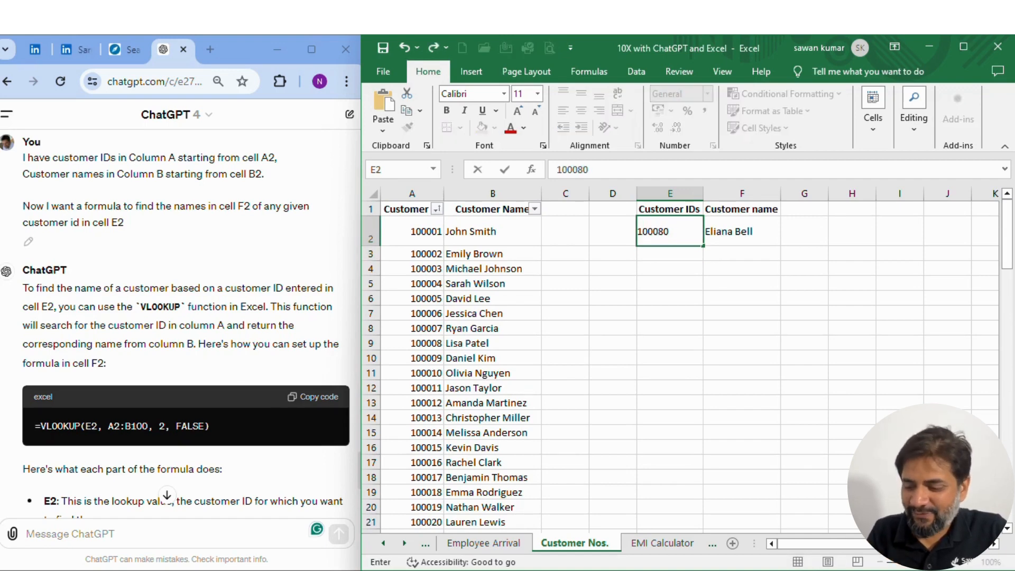
key(Return)
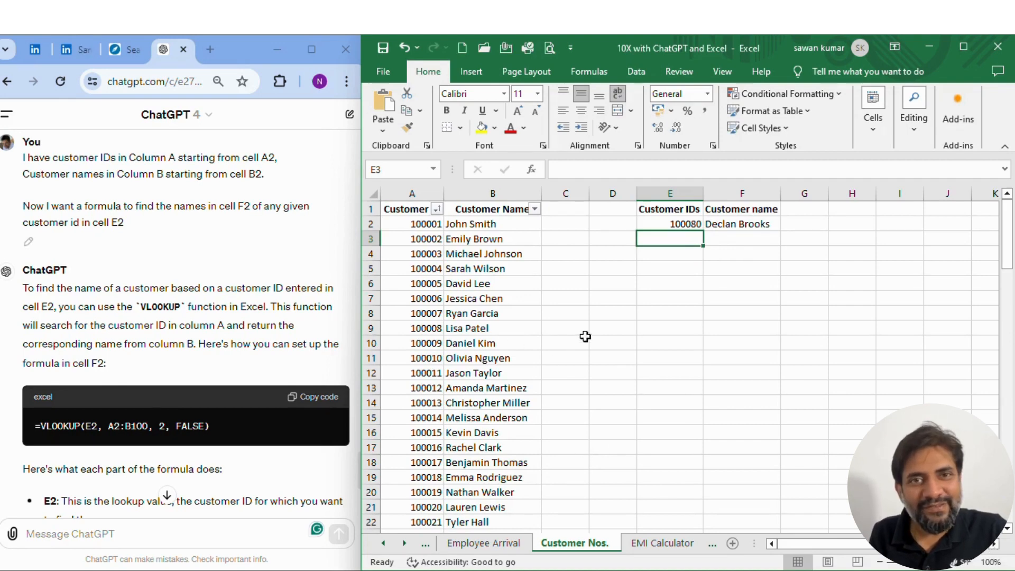
click(613, 284)
click(709, 225)
click(699, 226)
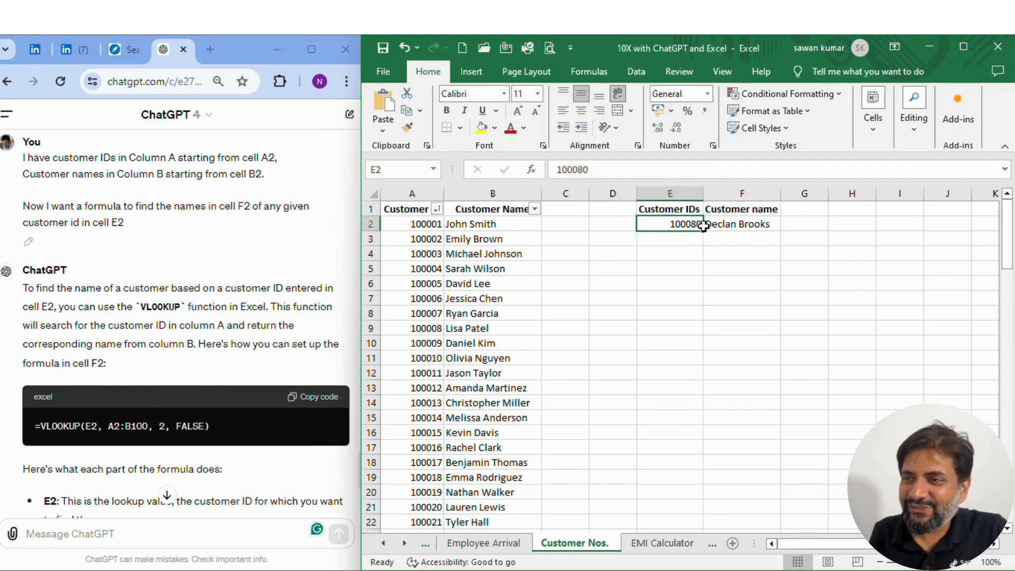
click(725, 210)
click(732, 225)
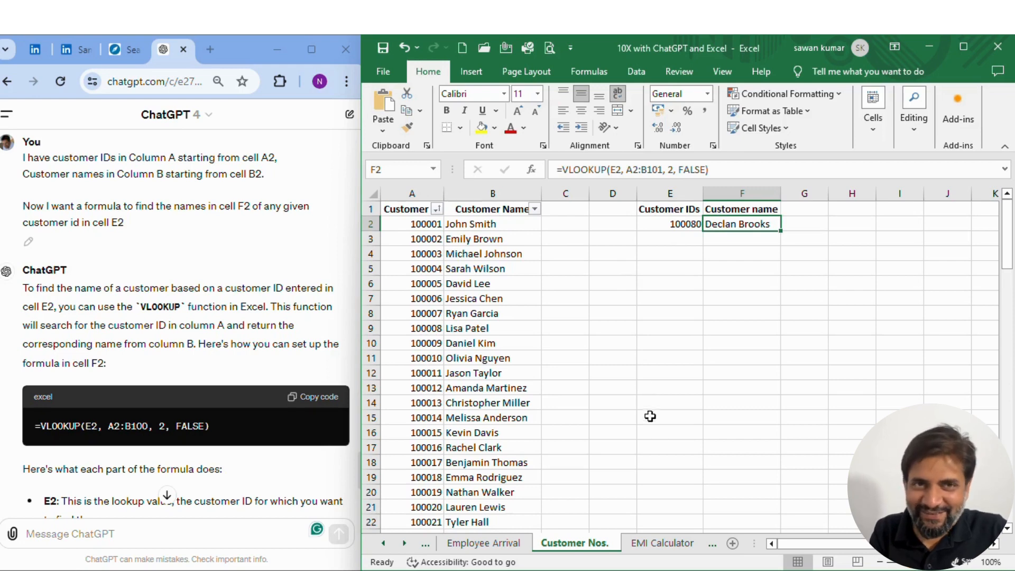
click(599, 372)
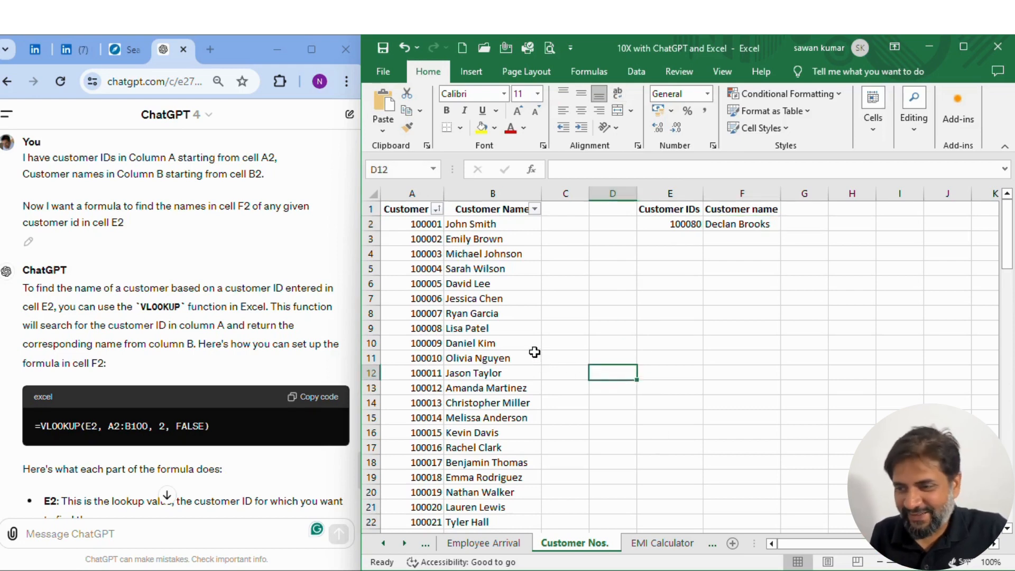